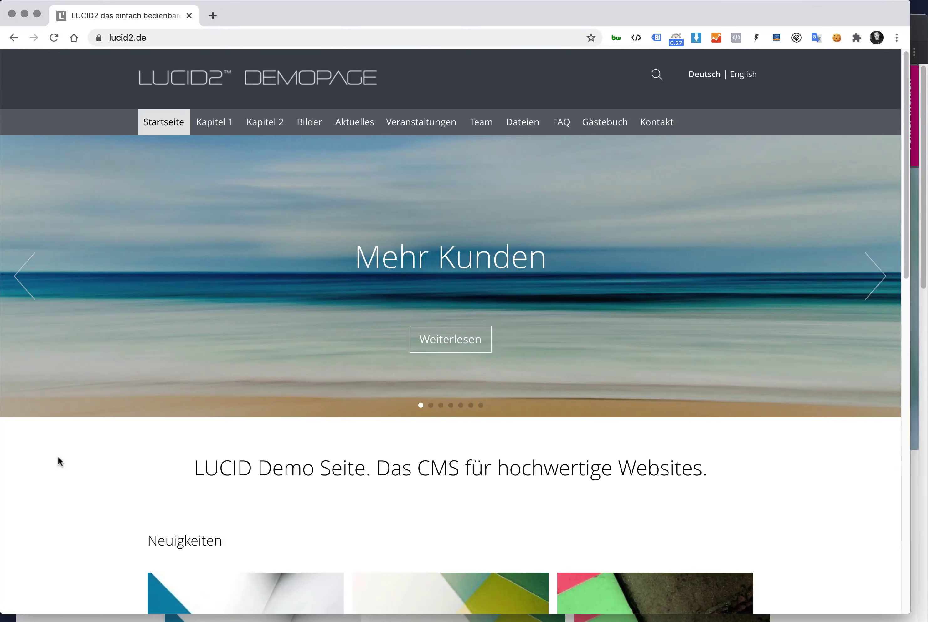
- Switch to the browser window logged in as administrator and open the entry list of the home page slider
left_click(922, 23)
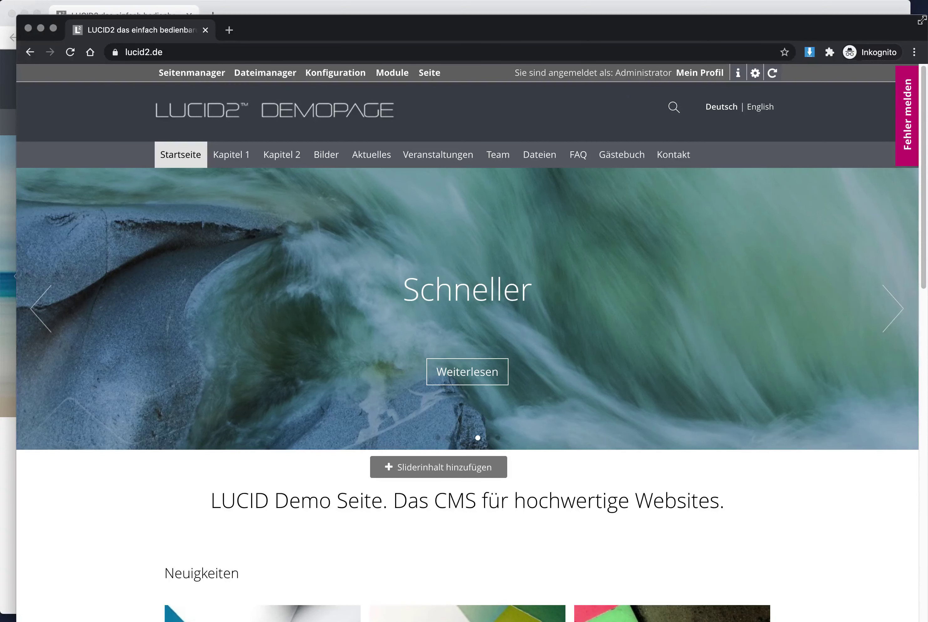
left_click(178, 157)
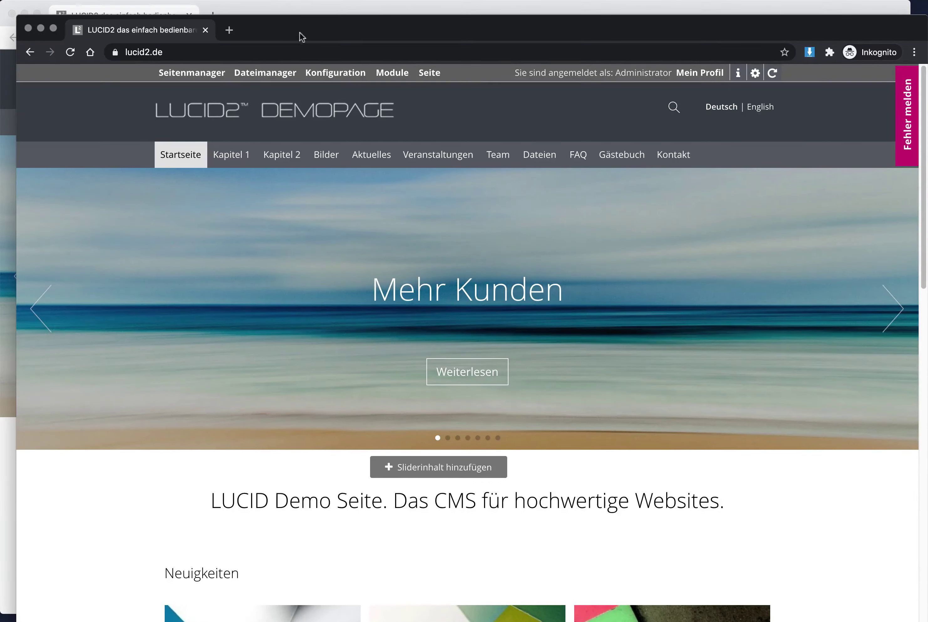
mouse_move(610, 335)
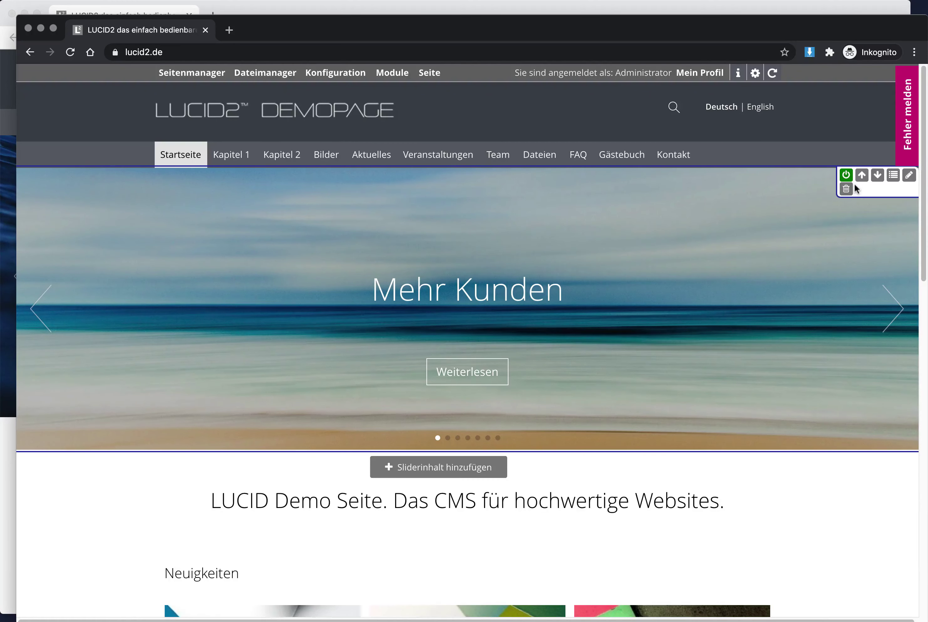
left_click(893, 176)
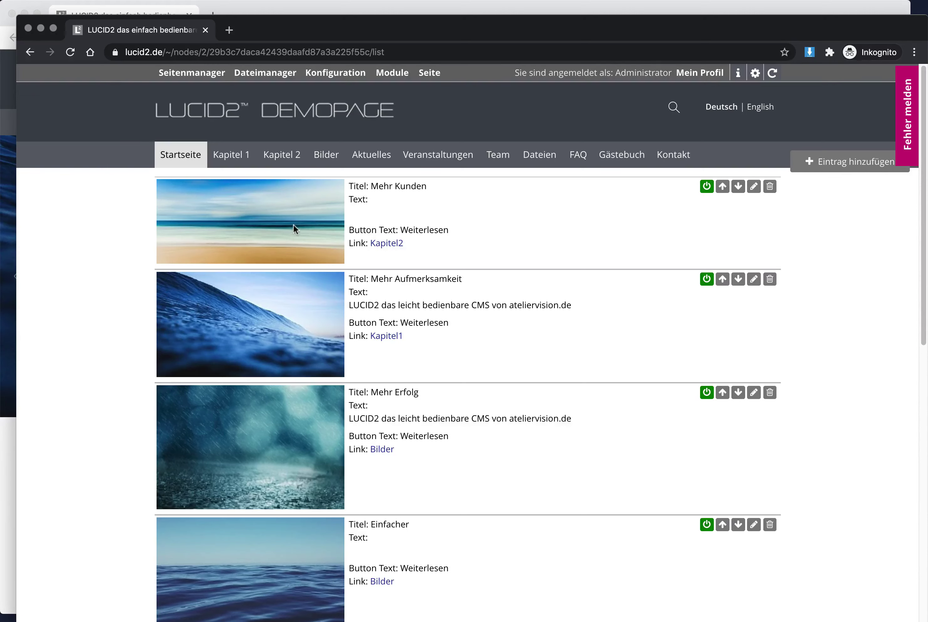
scroll(322, 436, "down", 10)
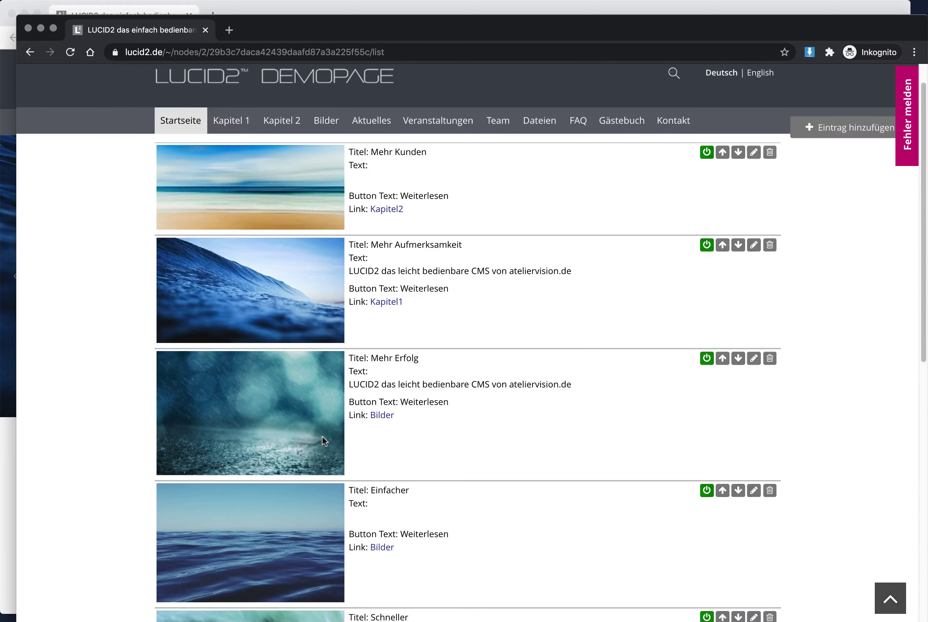
scroll(320, 436, "up", 10)
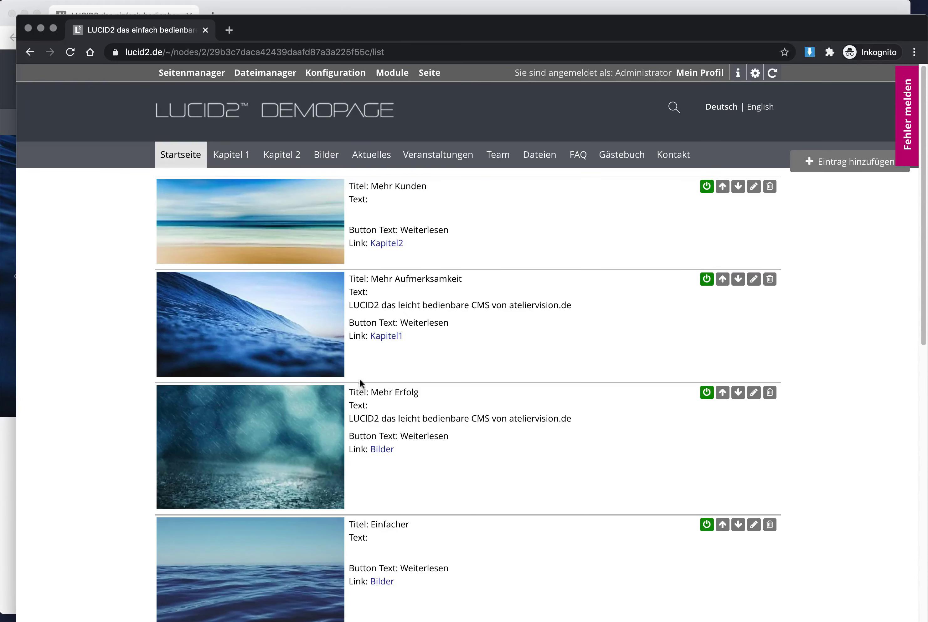
- Move the Mehr Aufmerksamkeit slide above Mehr Kunden and back down to second place
left_click(723, 279)
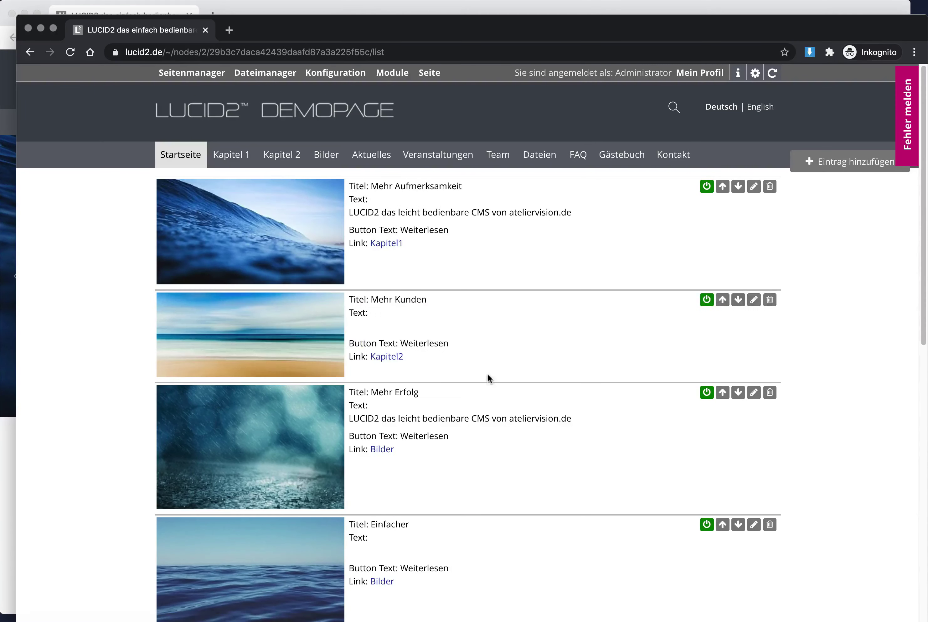
left_click(739, 189)
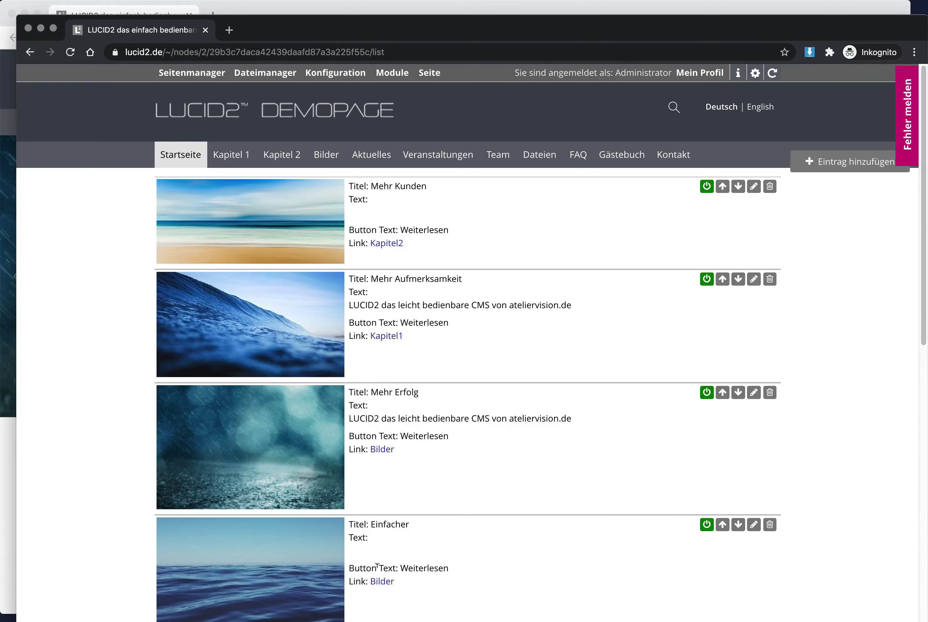
- Open the Mehr Kunden slide for editing and enter "Einfach mehr Kunden gewinnen" as its text
left_click(754, 186)
left_click(325, 453)
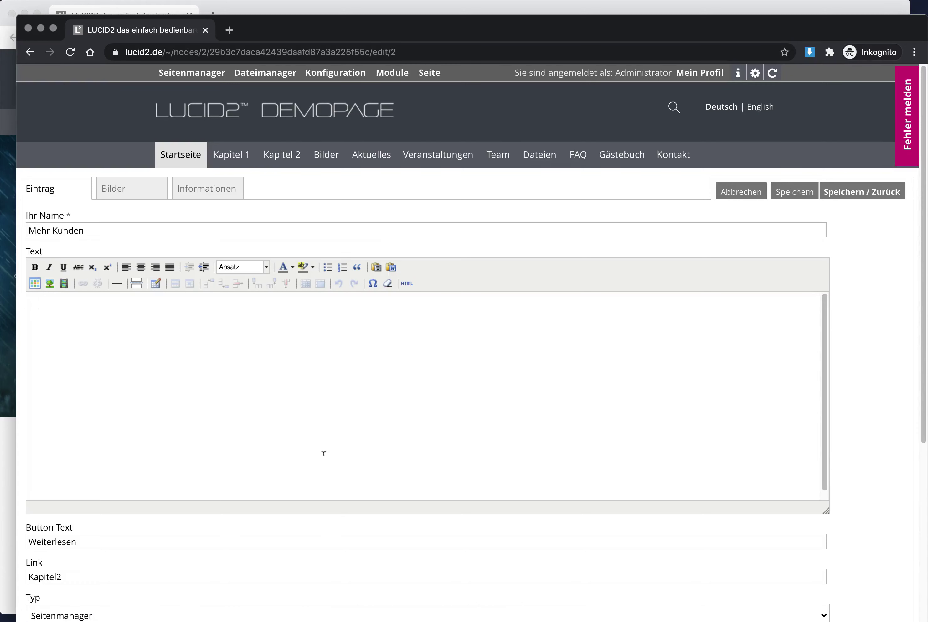
type("Einfach mehr Kunden gewinnen")
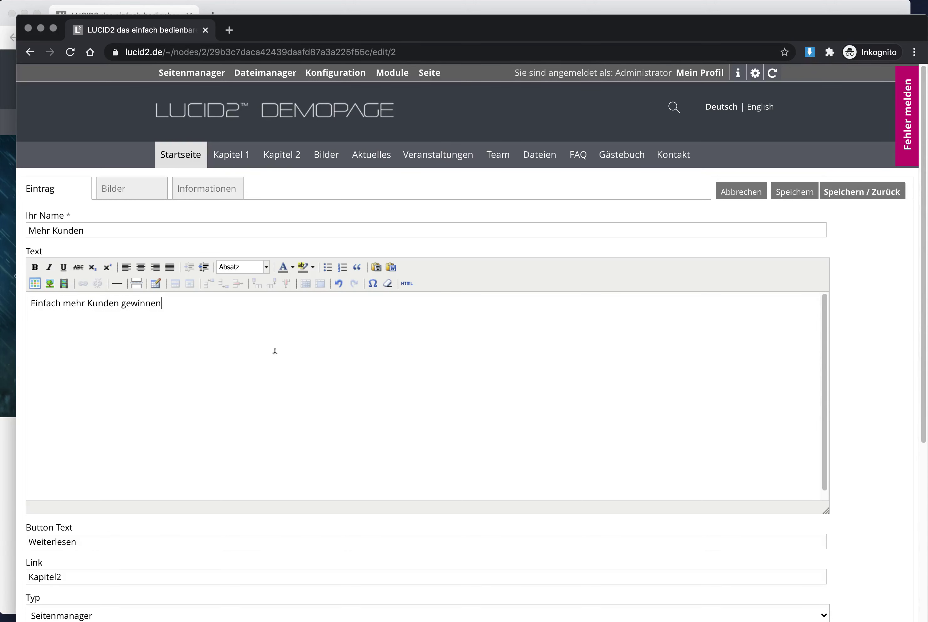
- Review the slide's title, text, button text and link fields, and save the entry, returning to the page
scroll(265, 335, "down", 1)
scroll(266, 334, "up", 1)
scroll(838, 456, "down", 5)
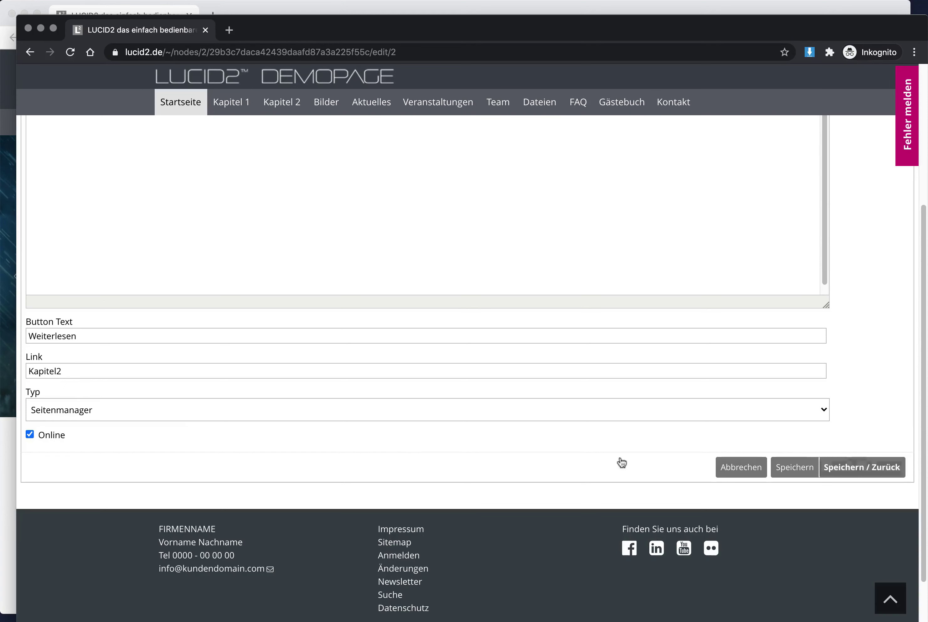
left_click_drag(89, 337, 21, 347)
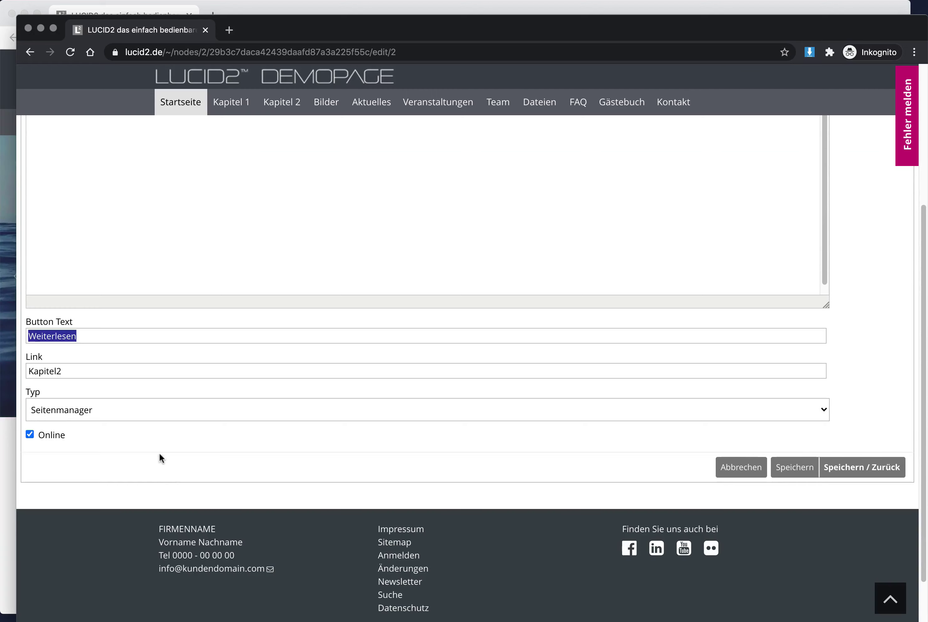
scroll(162, 456, "up", 5)
left_click_drag(84, 231, 27, 231)
left_click_drag(31, 303, 117, 425)
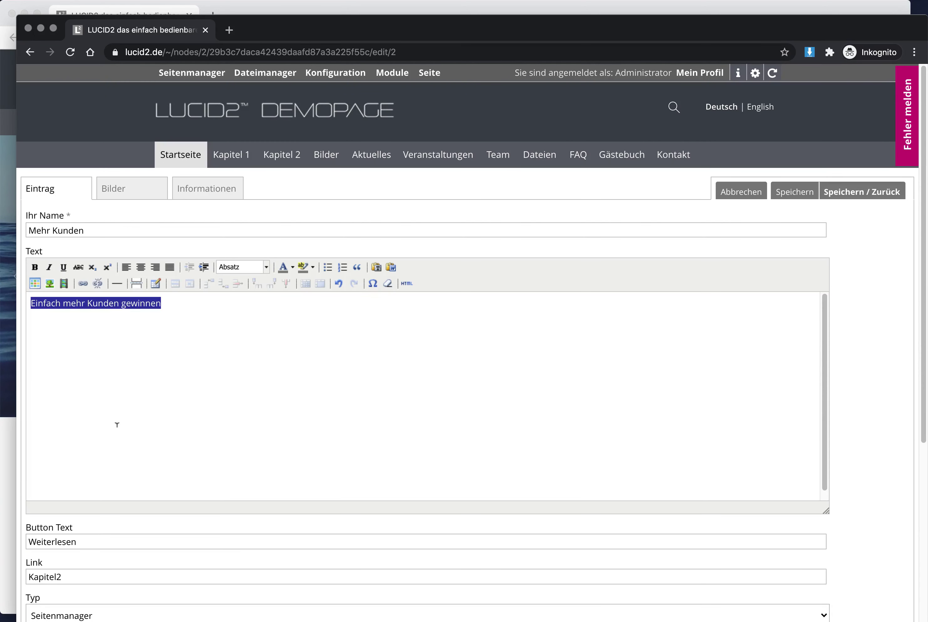
left_click_drag(827, 512, 814, 377)
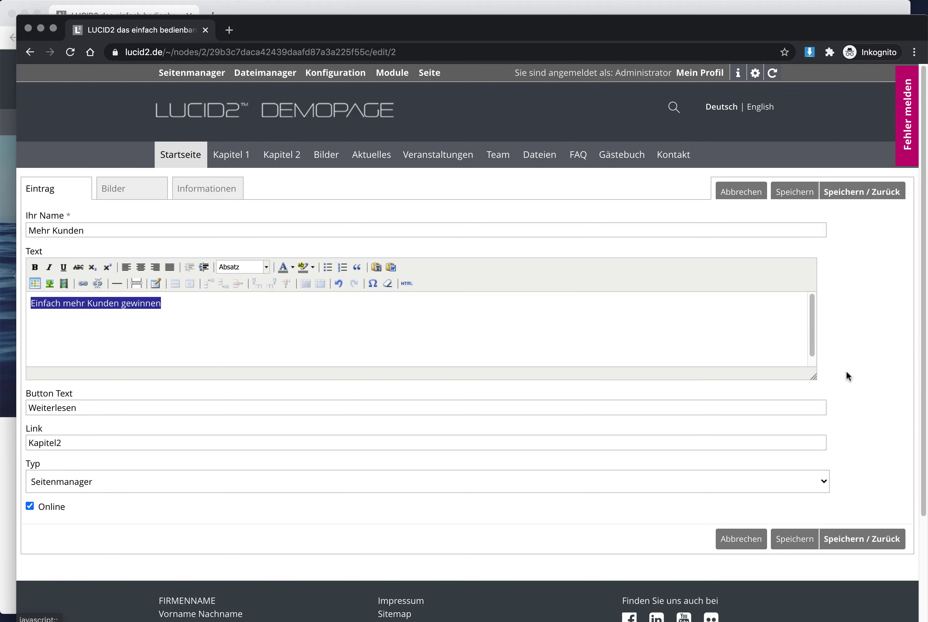
left_click_drag(152, 407, 12, 412)
left_click_drag(100, 443, 4, 448)
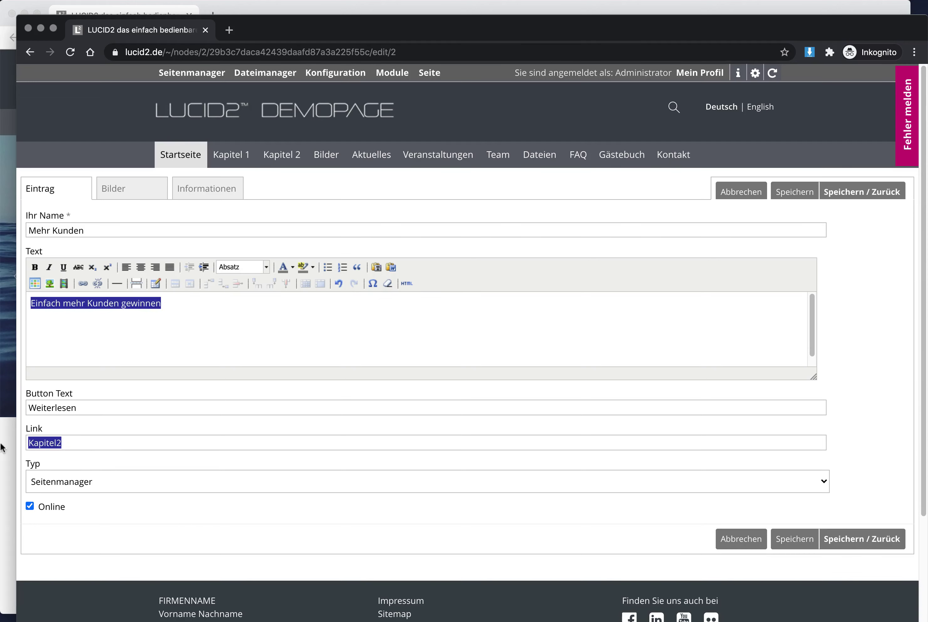
left_click(136, 548)
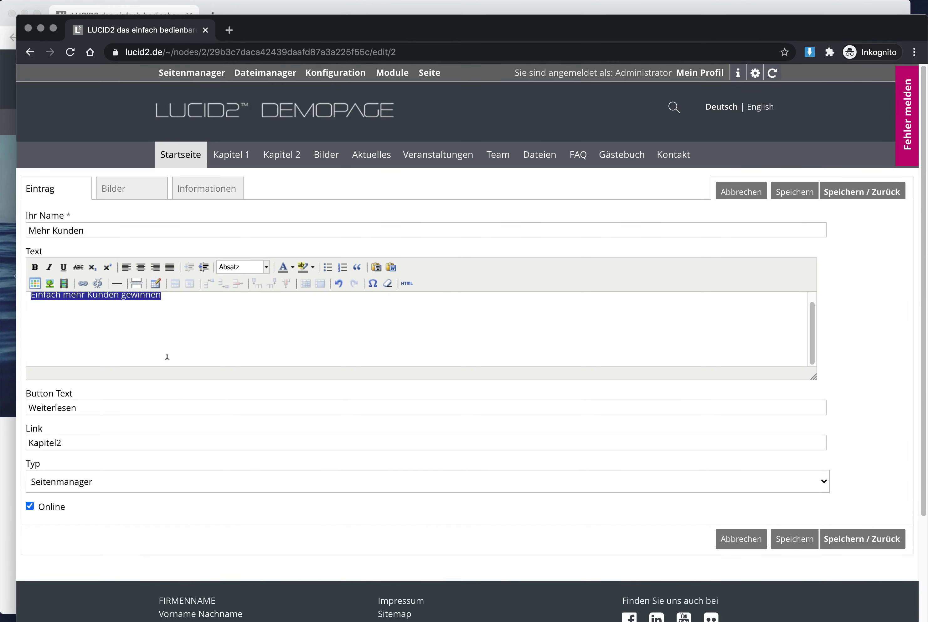
left_click(191, 349)
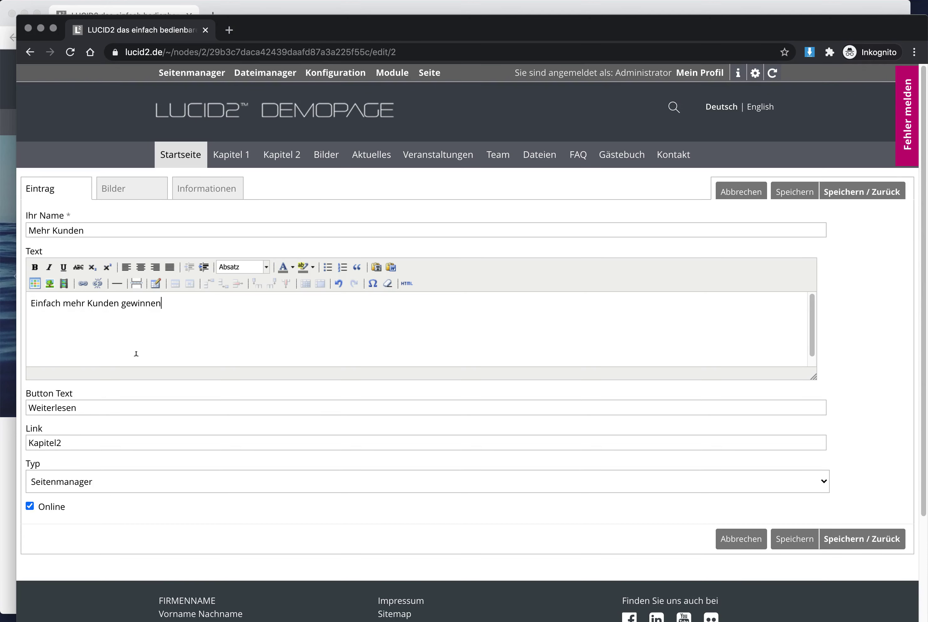
left_click(885, 192)
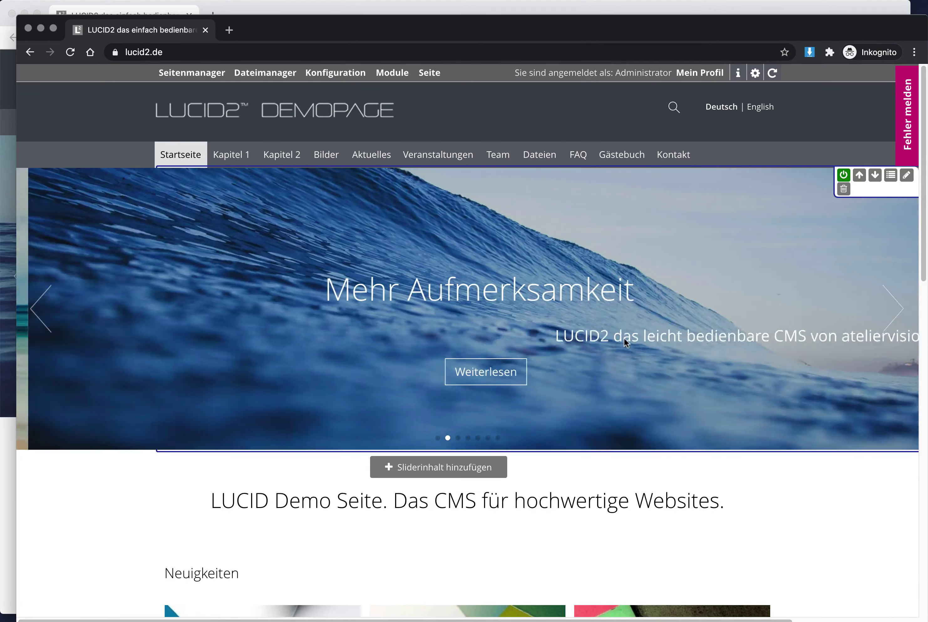
- Reopen the Mehr Kunden slide, set its button text to "Jetzt entdecken", and save, returning to the page
left_click(675, 352)
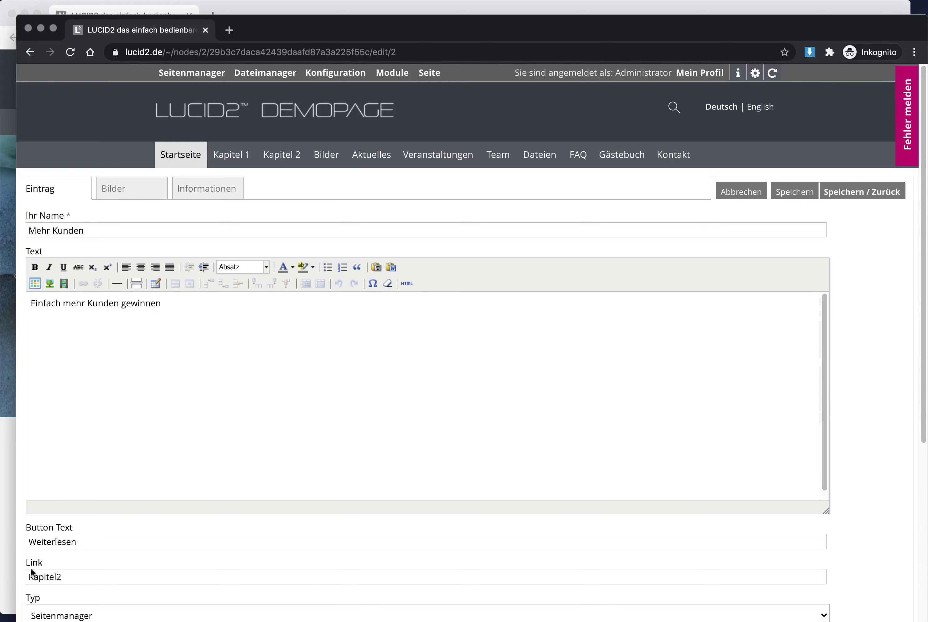
double_click(88, 543)
type("Jetzt entdecken")
left_click(860, 193)
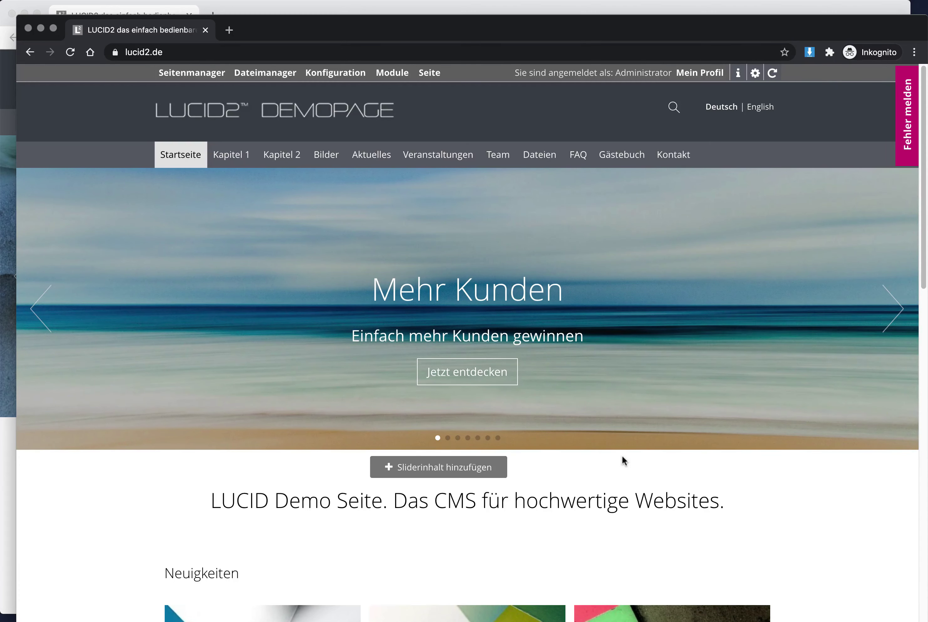
- Look at the image settings of a new slider entry and of the Mehr Kunden slide, cancelling each form
mouse_move(698, 408)
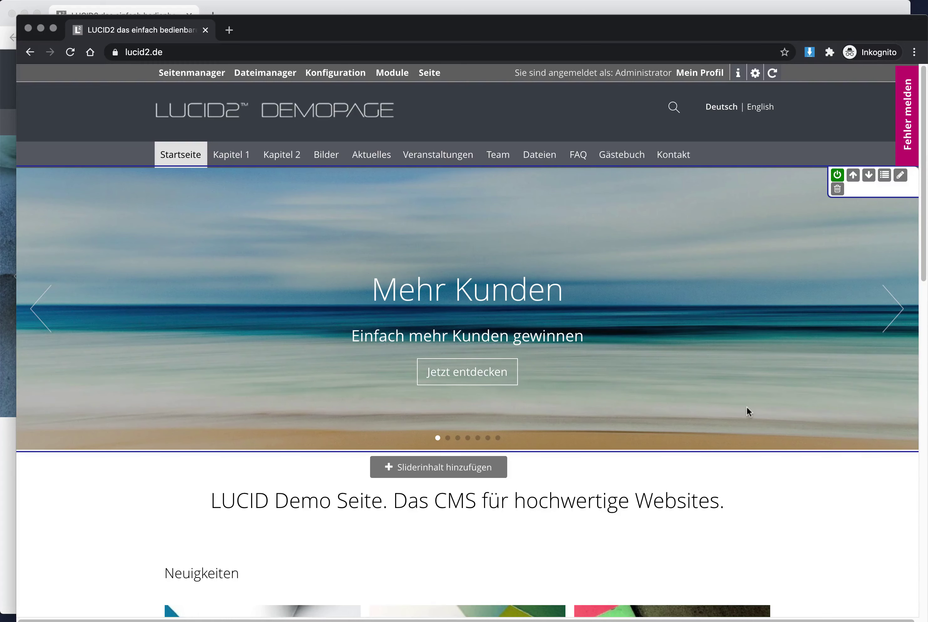
left_click(433, 473)
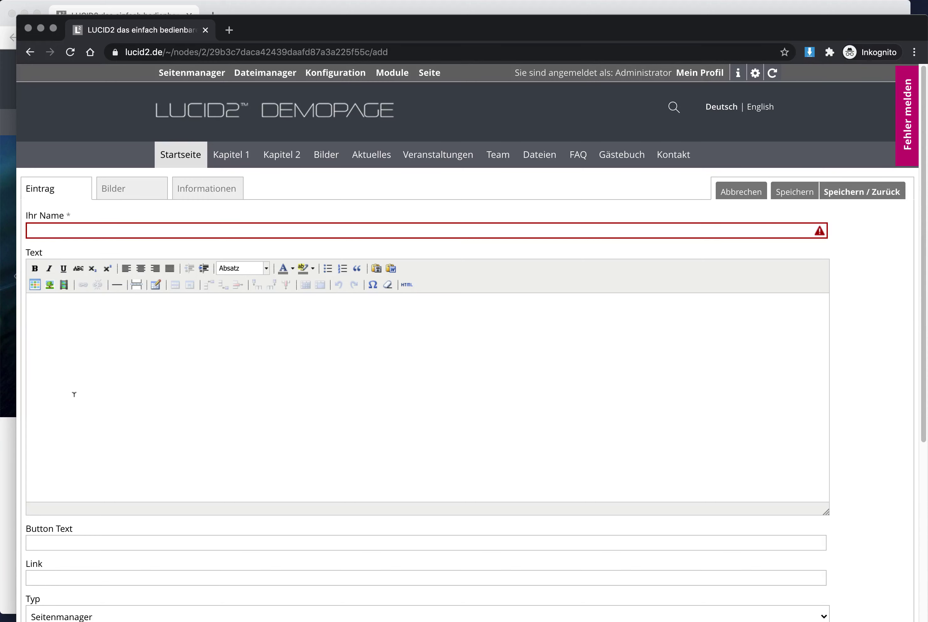
left_click(125, 193)
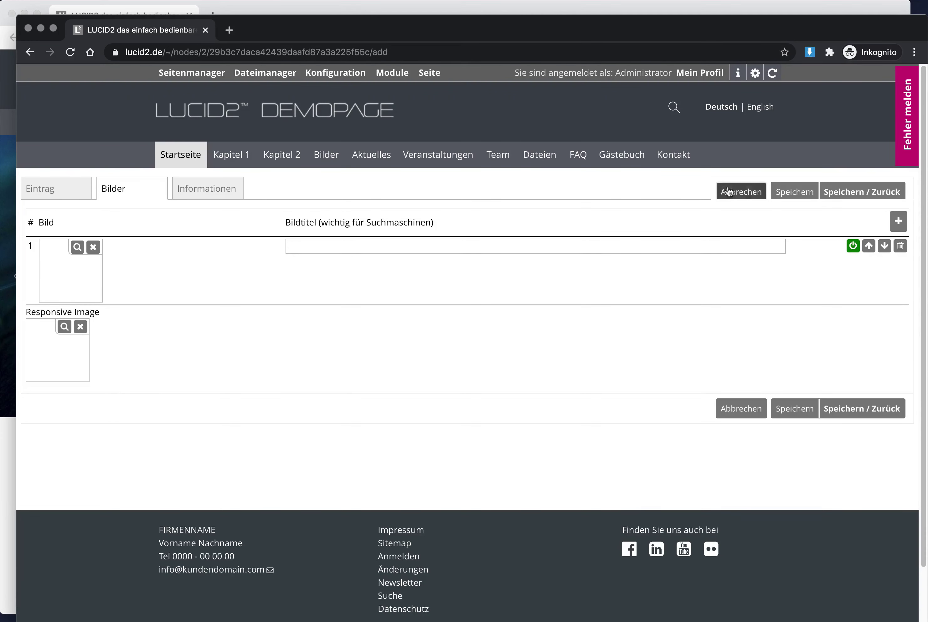
left_click(741, 192)
left_click(906, 179)
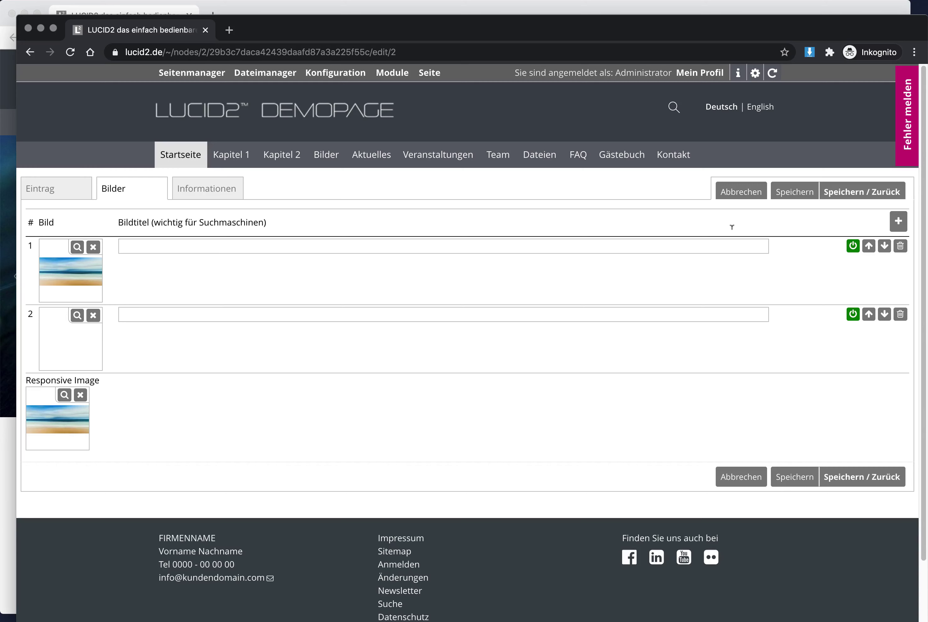
left_click(730, 193)
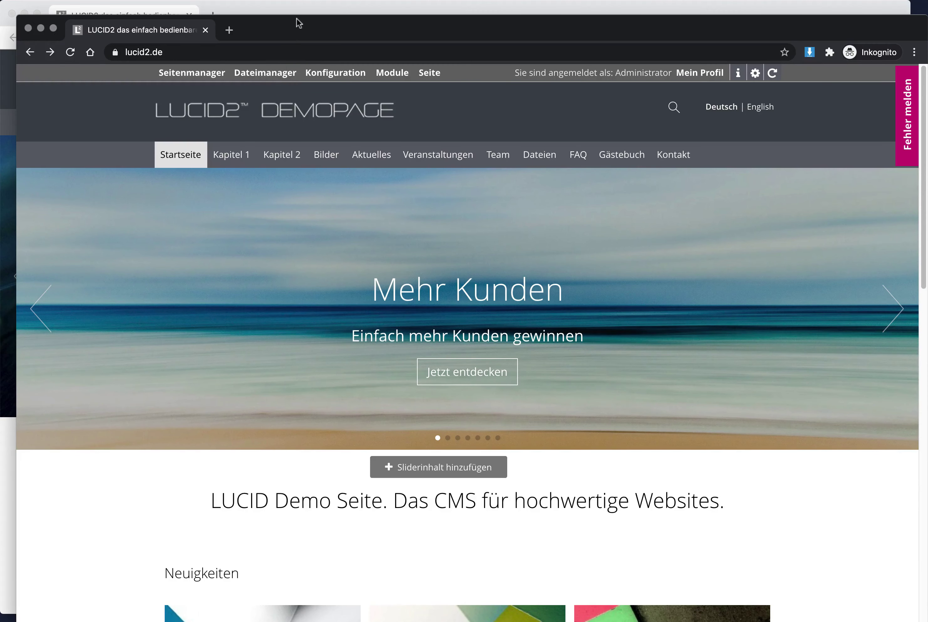
- Open the home page's configuration settings for editing and expand the Swiper Theme group
mouse_move(433, 75)
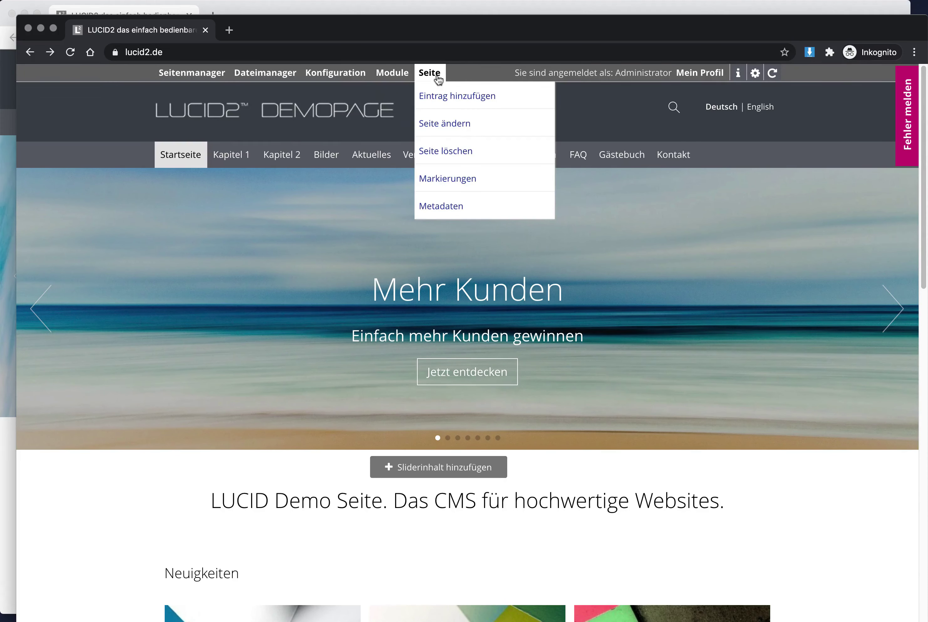
left_click(455, 124)
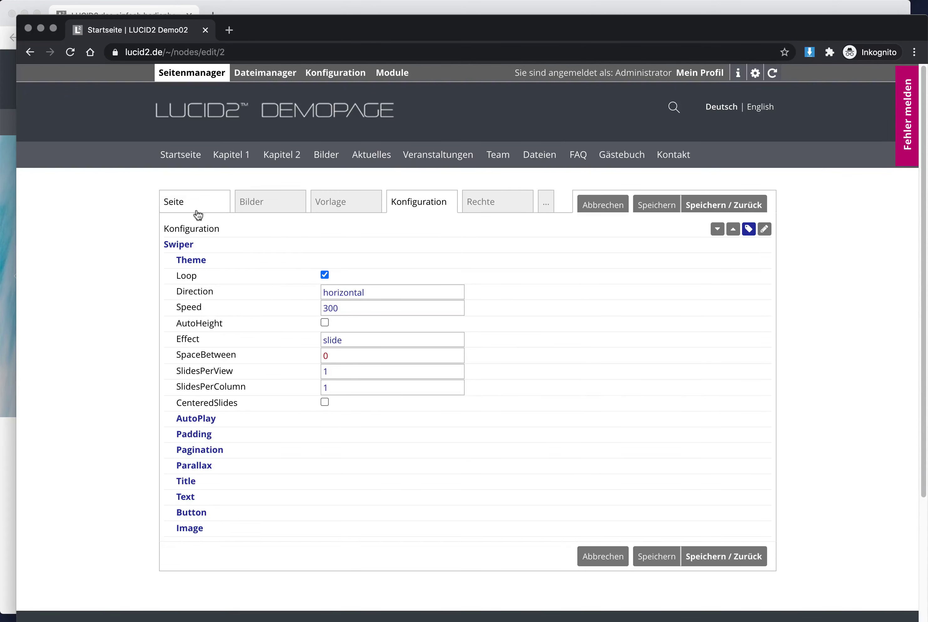
left_click(197, 212)
left_click(397, 207)
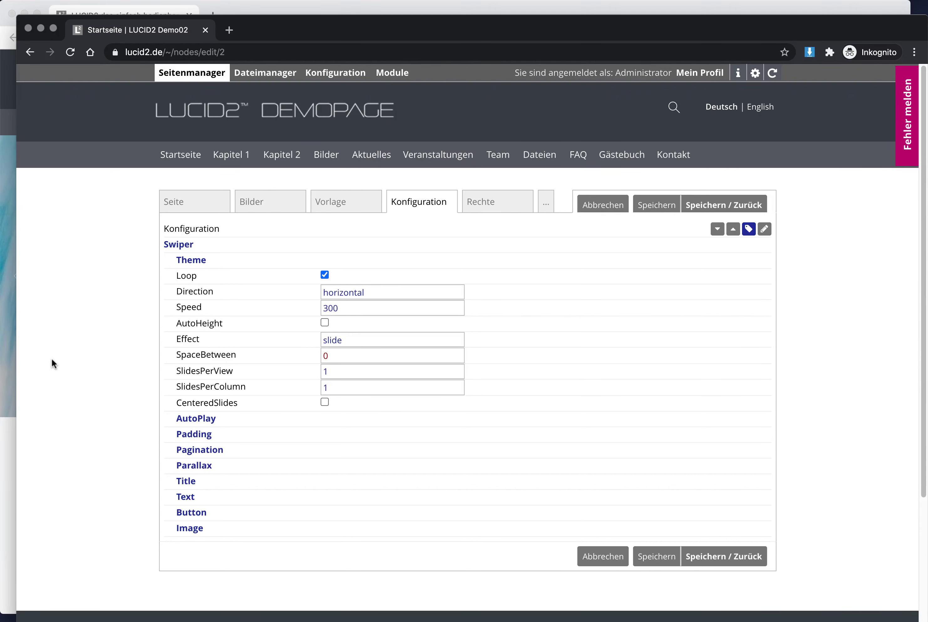
left_click(202, 263)
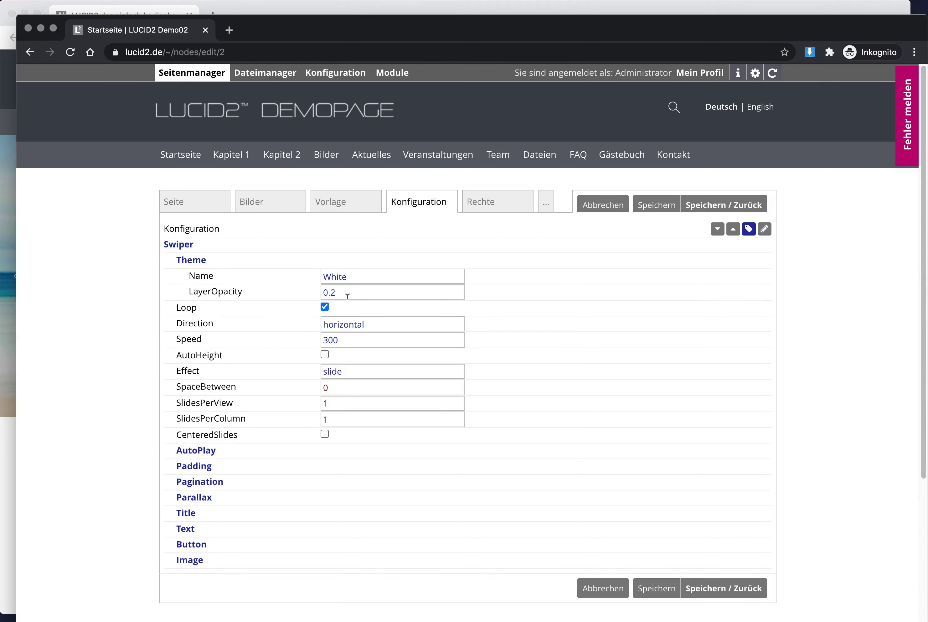
- Edit the slider theme's LayerOpacity value and save the page configuration
left_click_drag(188, 292, 254, 291)
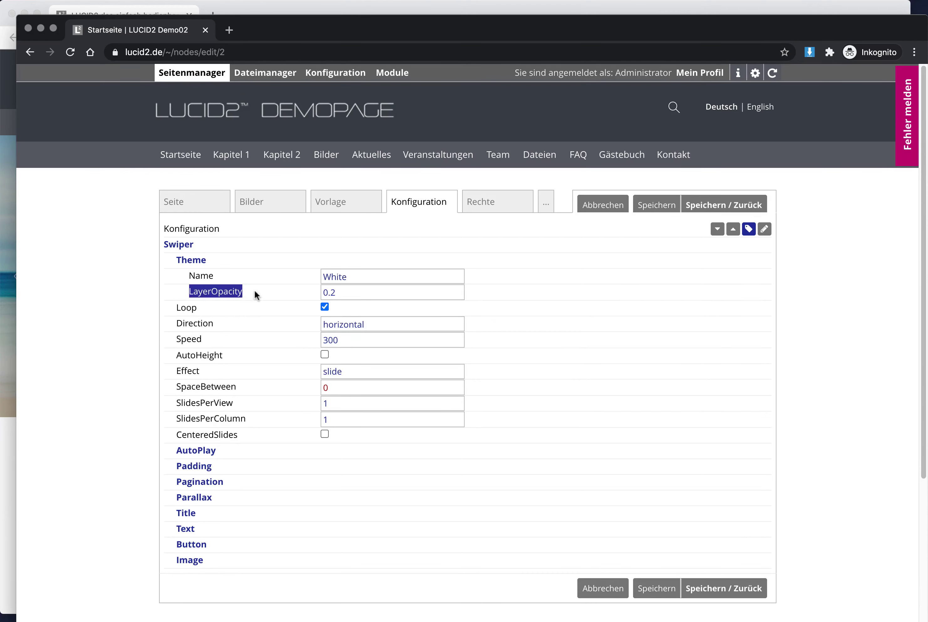
left_click(86, 374)
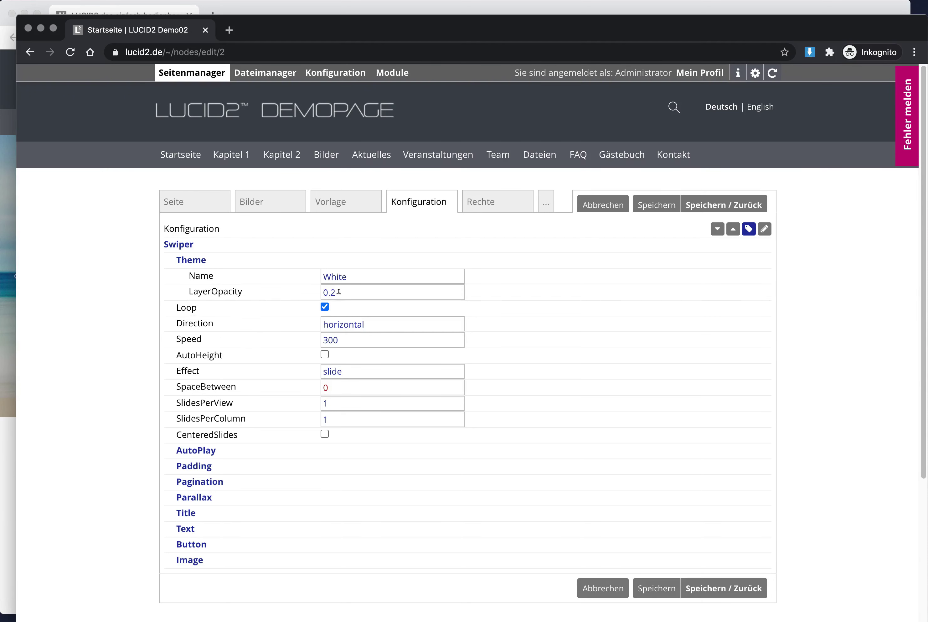
left_click_drag(342, 293, 316, 294)
left_click(655, 207)
- Switch to the public site's browser window, reload the home page and swipe through the slider's slides
left_click(423, 8)
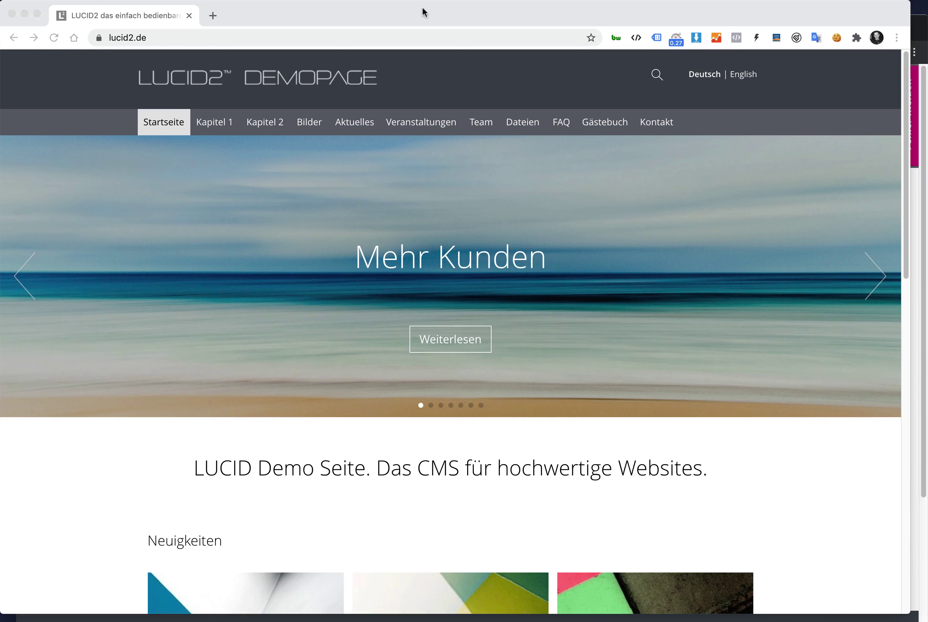
left_click(53, 38)
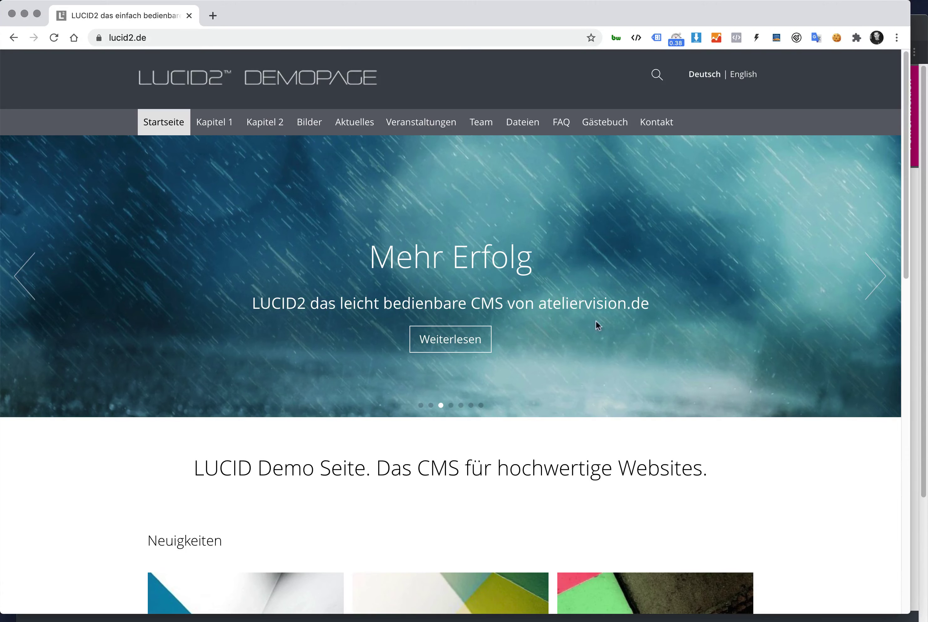
left_click_drag(650, 362, 340, 364)
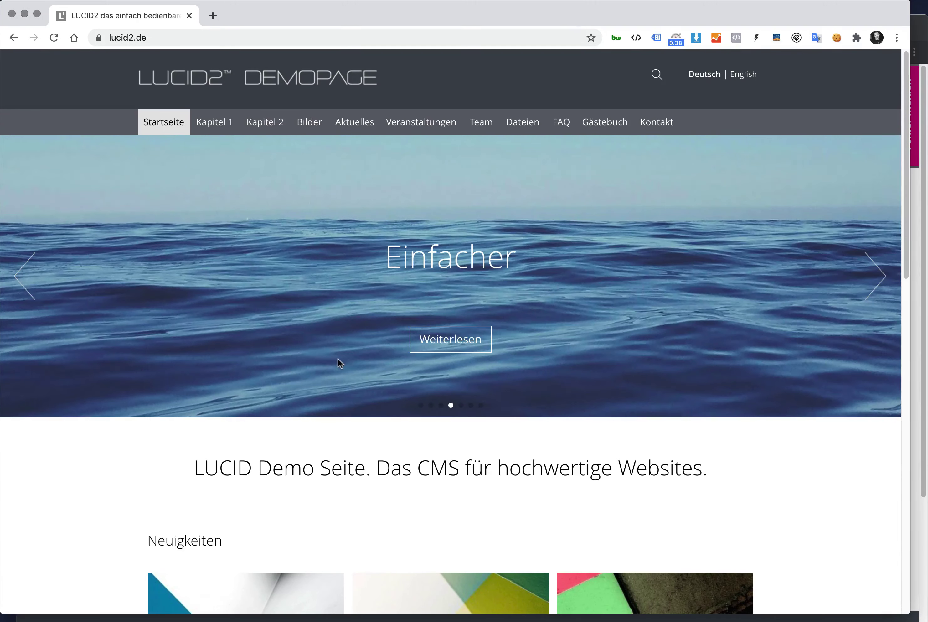
left_click_drag(487, 362, 333, 357)
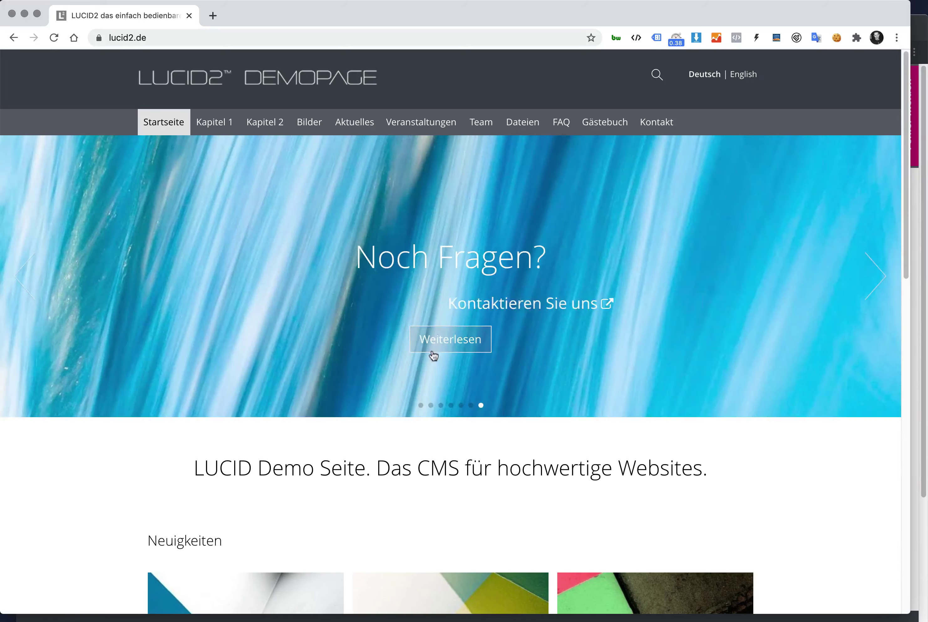
- Set the slider theme's LayerOpacity to 0.2 in the home page configuration and save it
left_click_drag(431, 355, 187, 362)
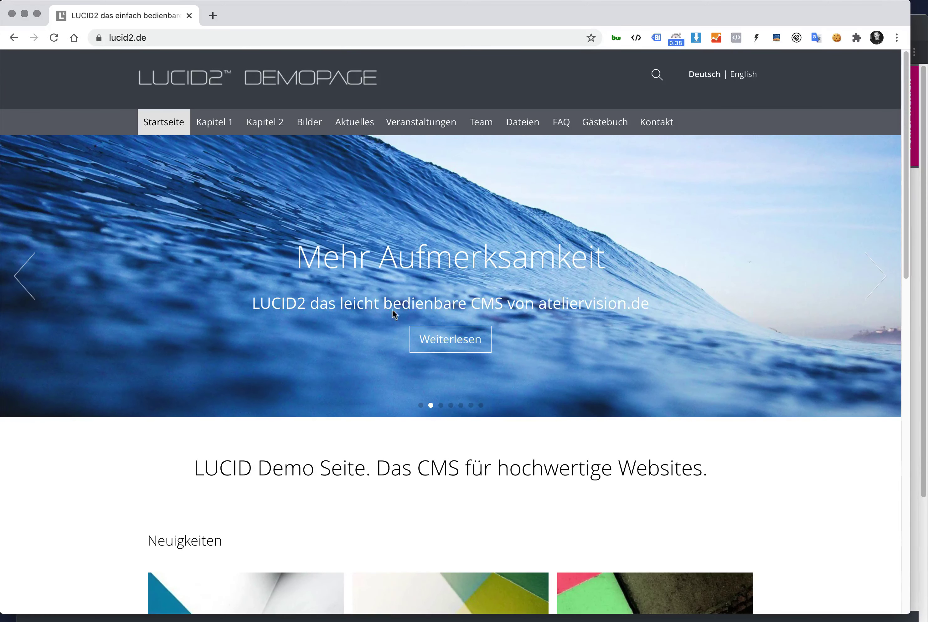
key("super+grave")
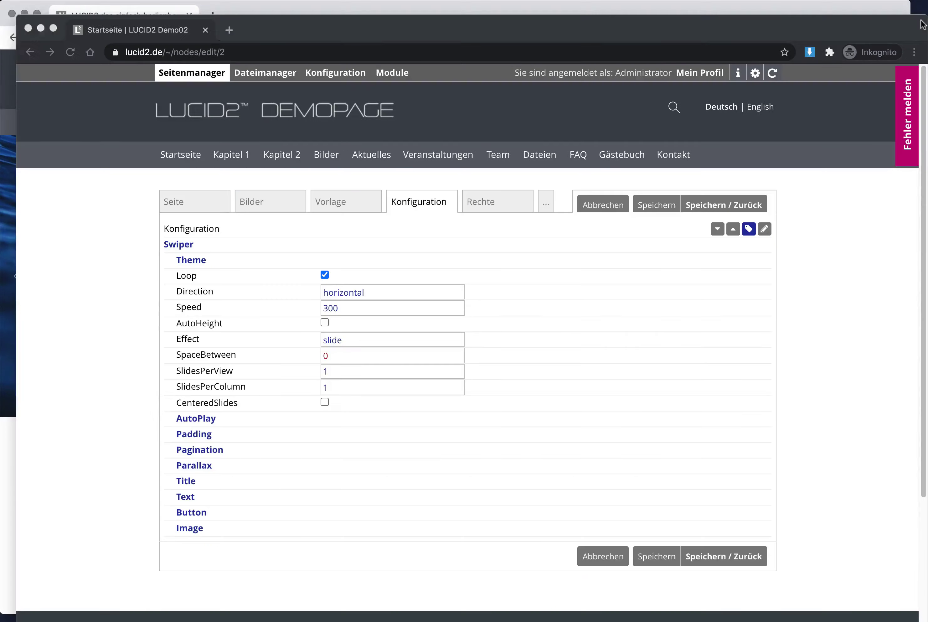
left_click(191, 265)
left_click(303, 289)
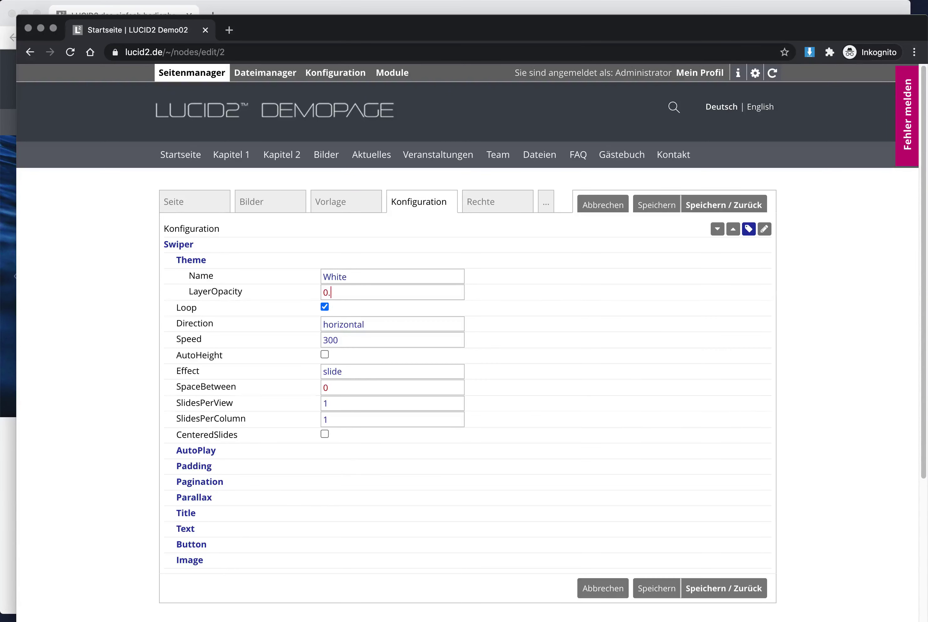
type("0.2")
left_click(665, 209)
- Switch to the public site's browser window and swipe through the slides to check the overlay's opacity
left_click(510, 10)
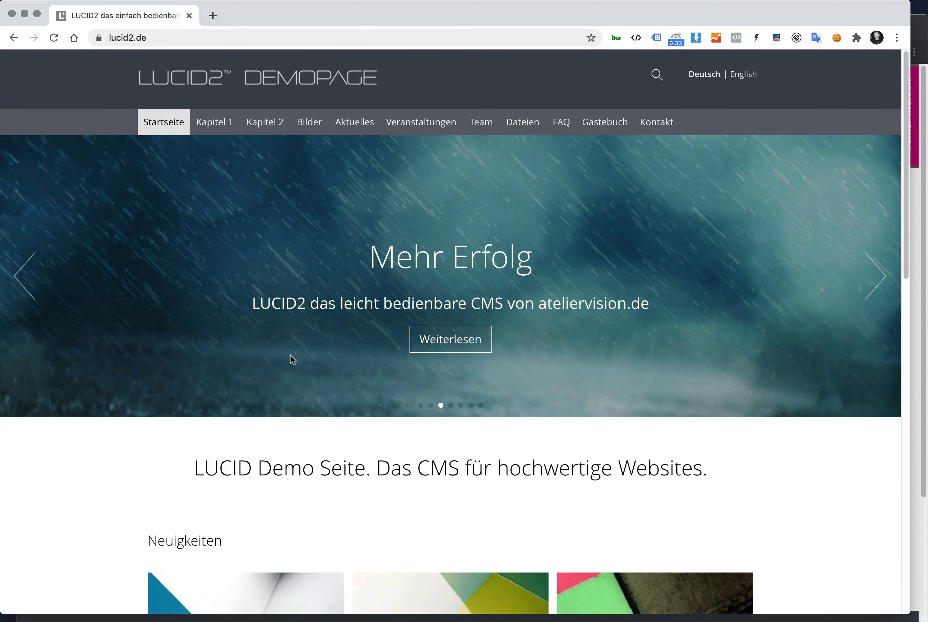
left_click_drag(267, 355, 435, 355)
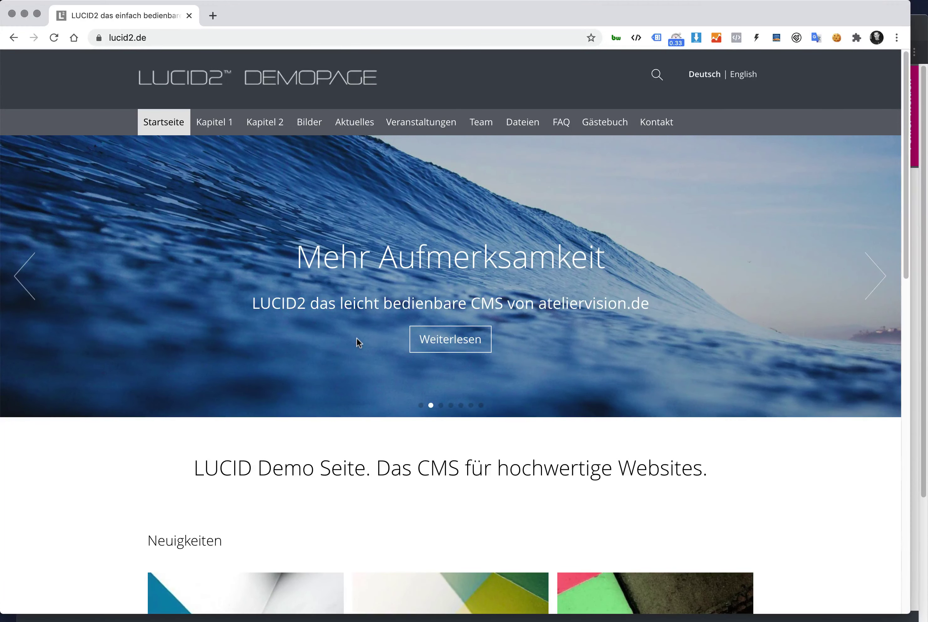
left_click_drag(356, 337, 406, 398)
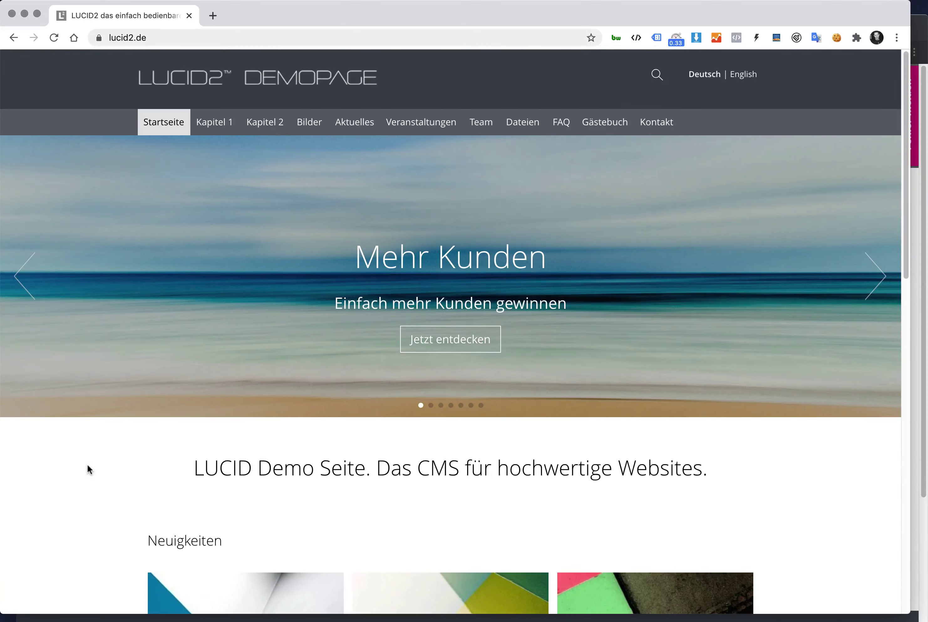
- Set the slider's AutoPlay delay to 2000 in the page configuration, save, and watch the slides on the public site
key("super+grave")
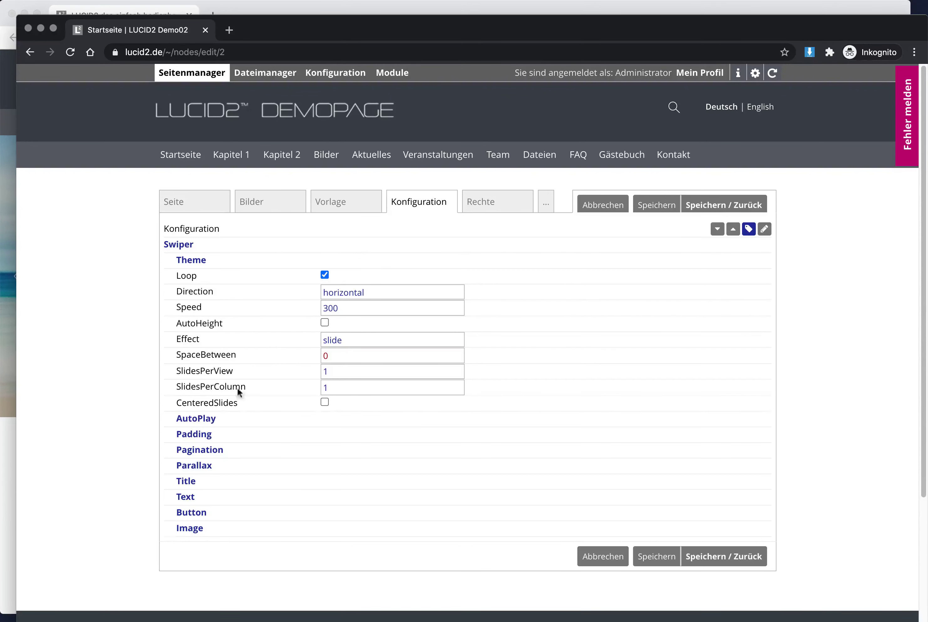
double_click(361, 338)
left_click(122, 375)
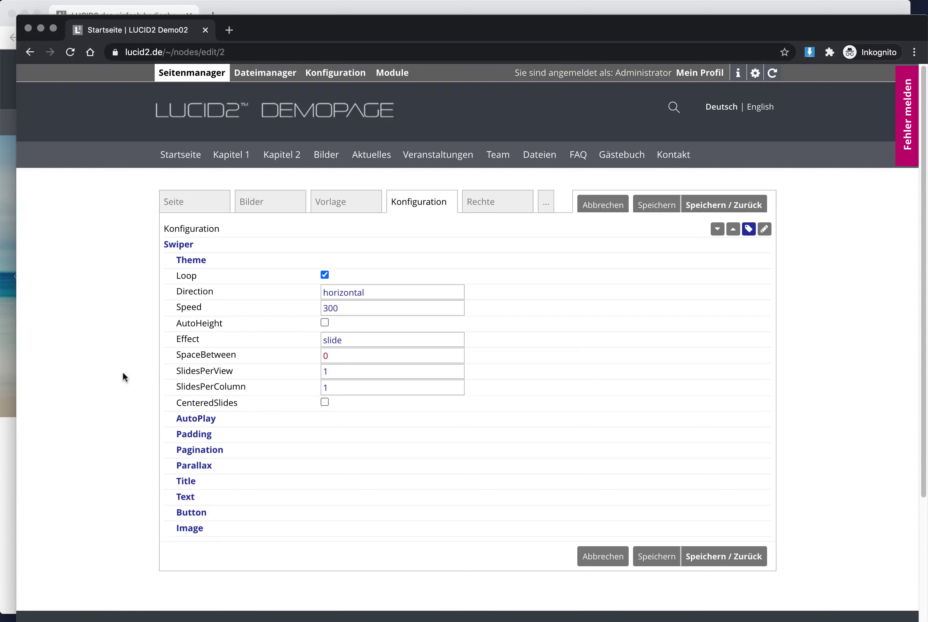
left_click(213, 418)
scroll(105, 405, "down", 2)
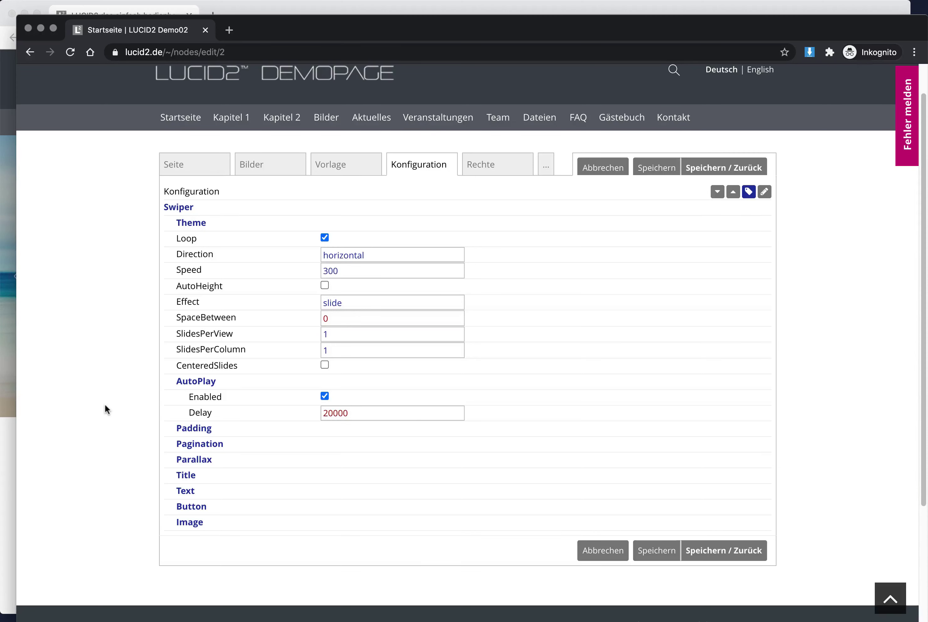
left_click_drag(333, 411, 316, 415)
type("1")
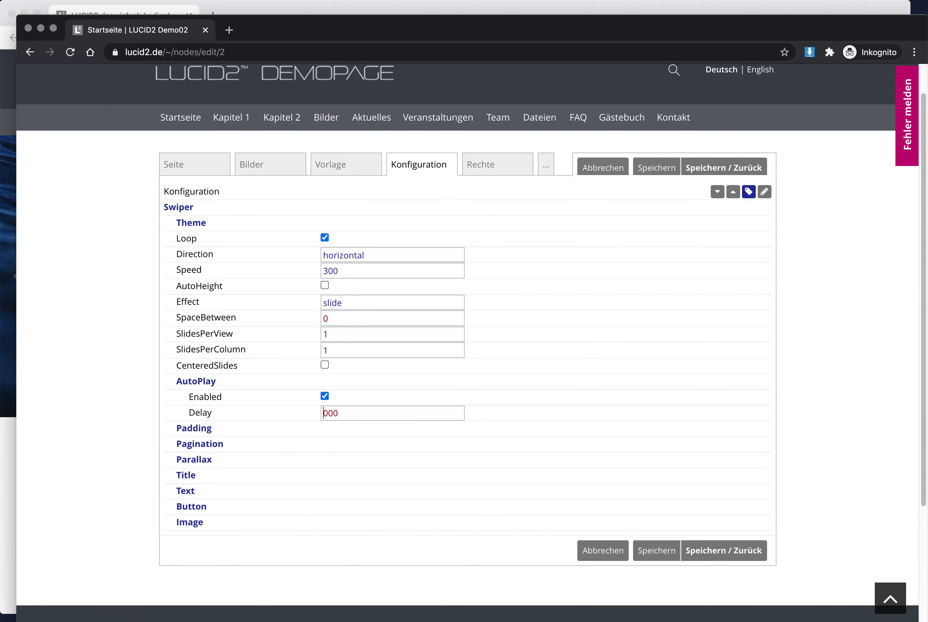
type("8")
key("BackSpace")
type("2")
left_click(662, 554)
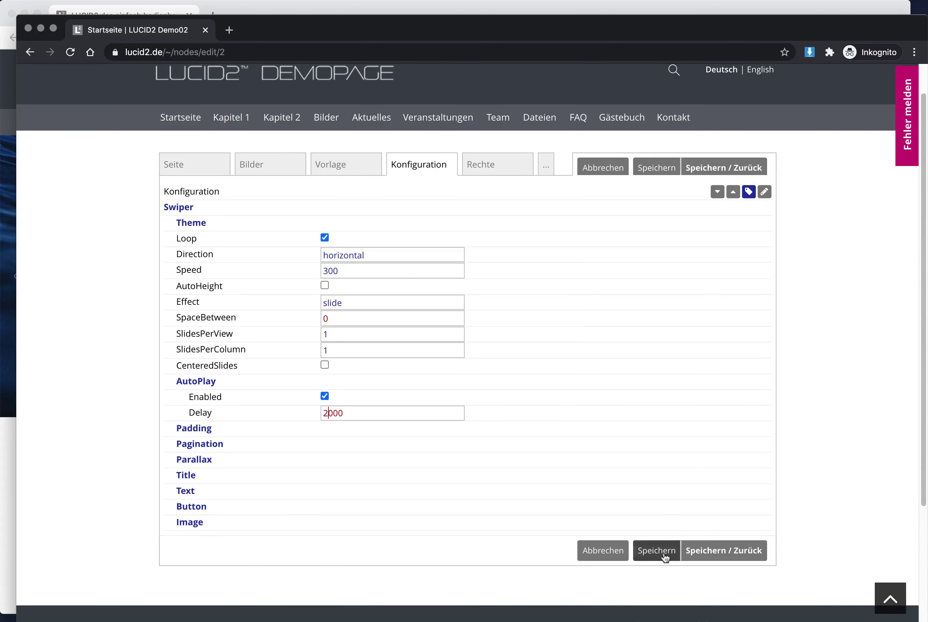
left_click(476, 6)
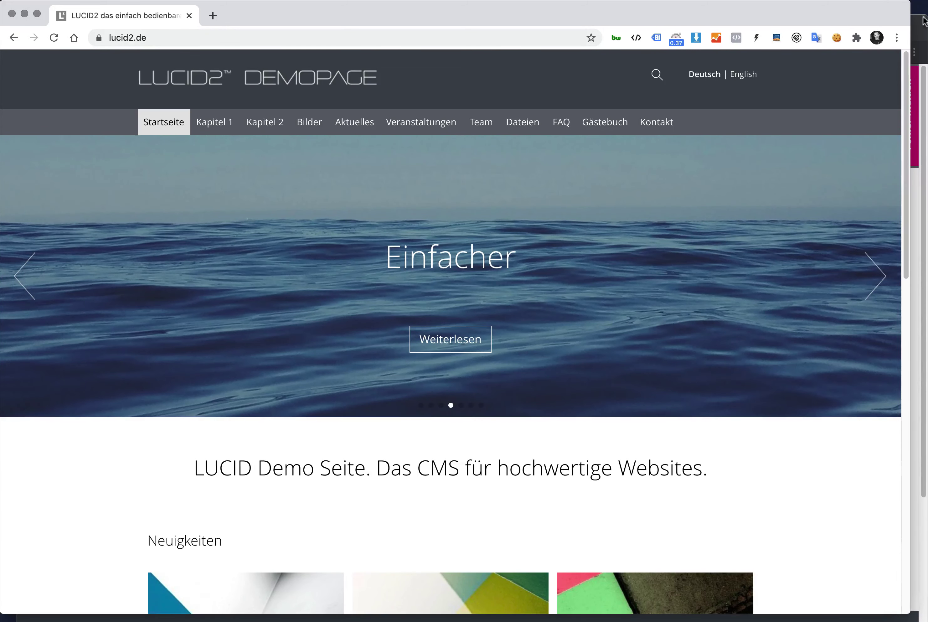
- Set the slider's AutoPlay delay to 10000, save the configuration, and switch to the public site
left_click(925, 23)
left_click(202, 420)
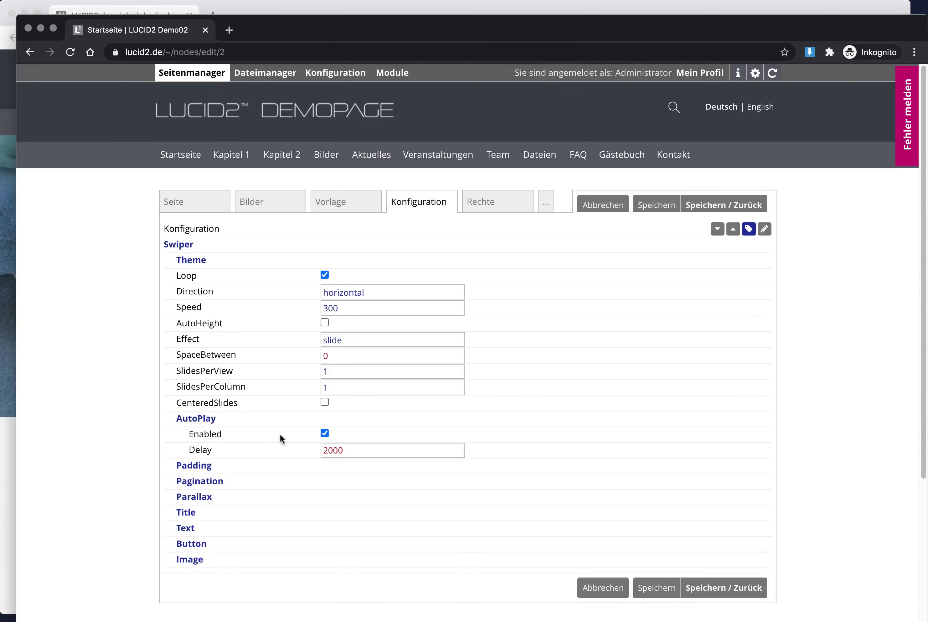
left_click_drag(327, 450, 303, 453)
type("1")
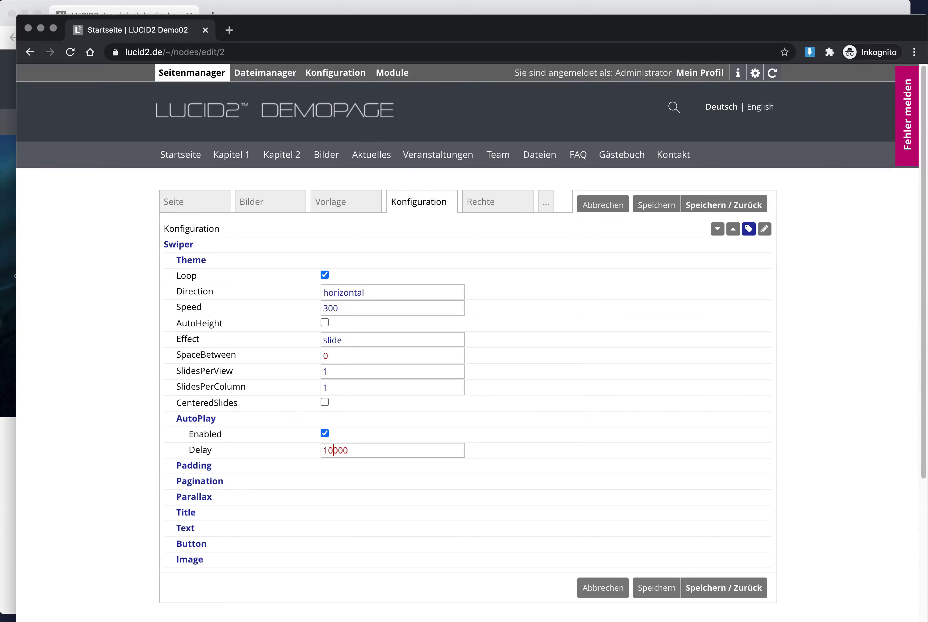
left_click(657, 205)
left_click(670, 10)
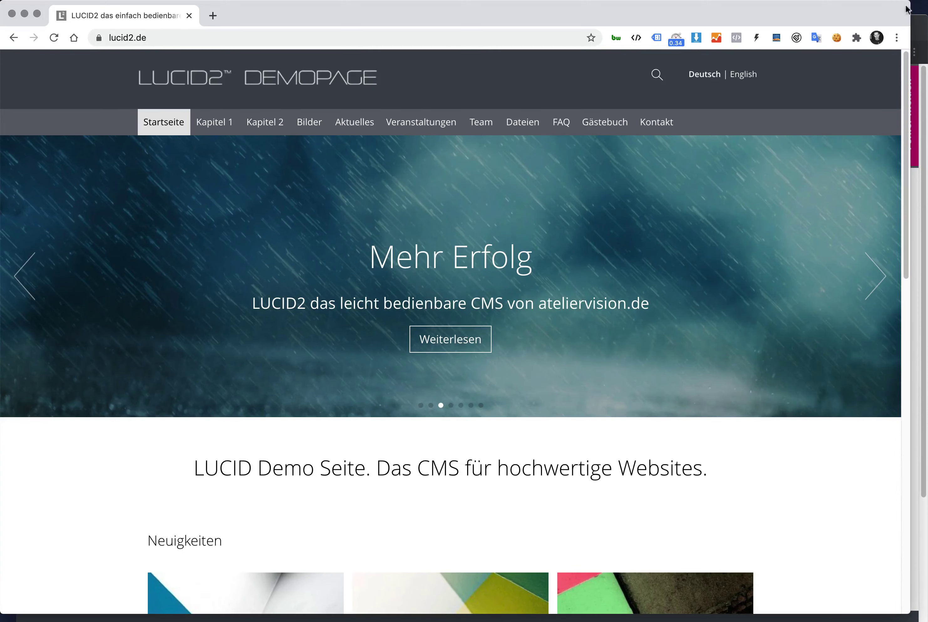
- Return to the page configuration and disable AutoPlay for the slider
key("super+grave")
left_click(206, 419)
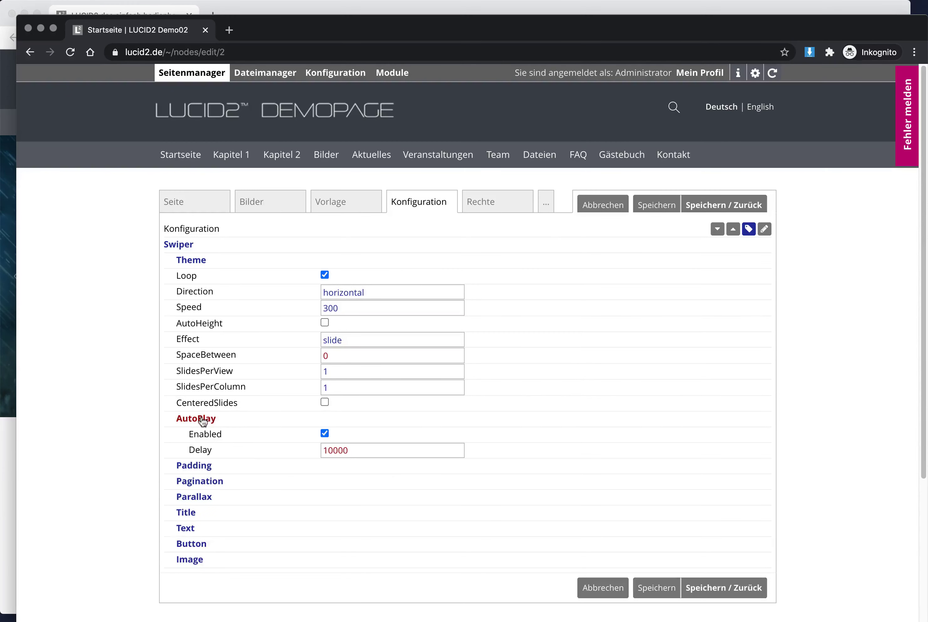
left_click(325, 433)
- Set the slider's TopBottom padding to 50, save the configuration, and reload the public home page
left_click(203, 467)
scroll(132, 433, "down", 1)
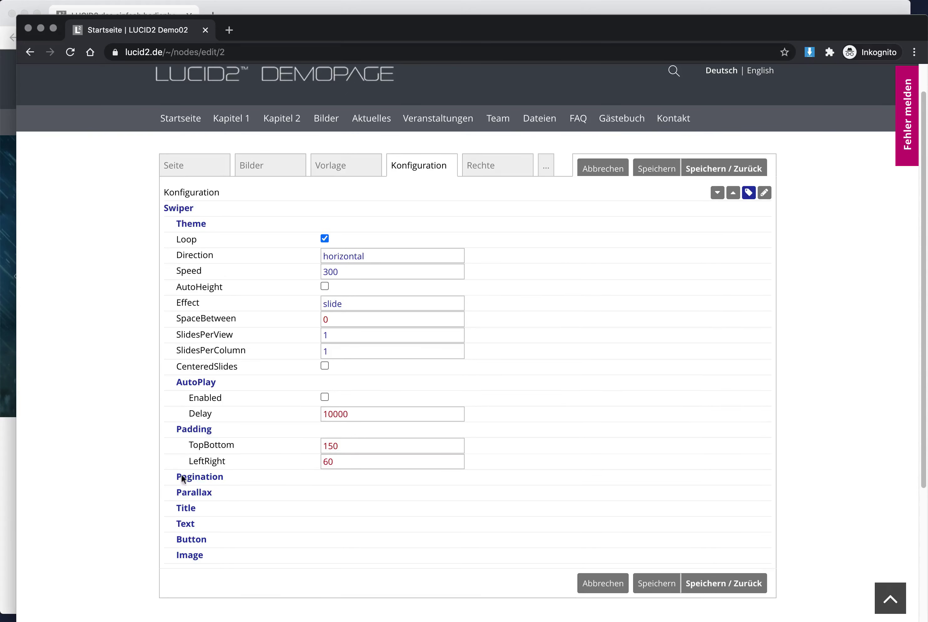
key("super+a")
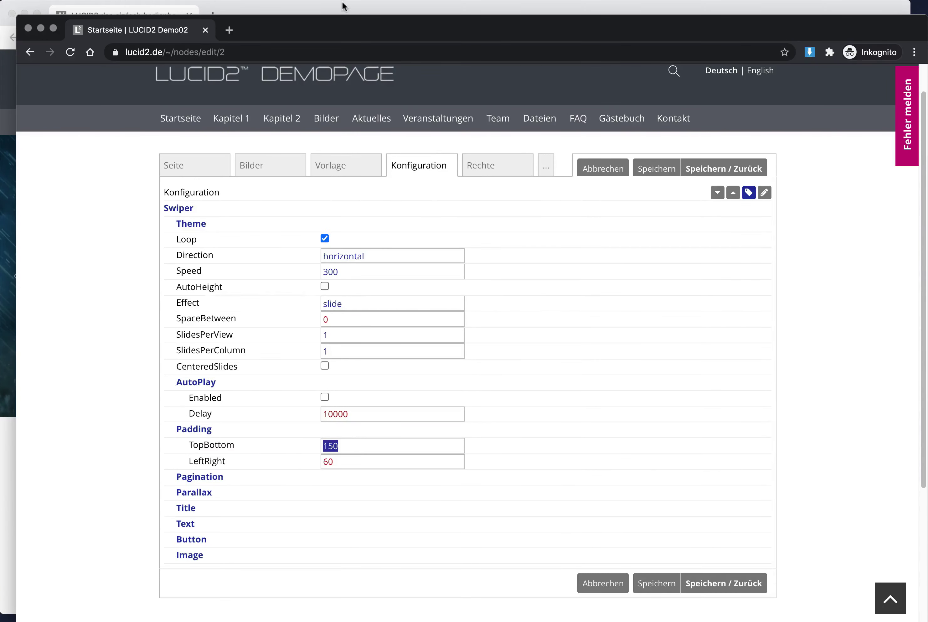
left_click(345, 4)
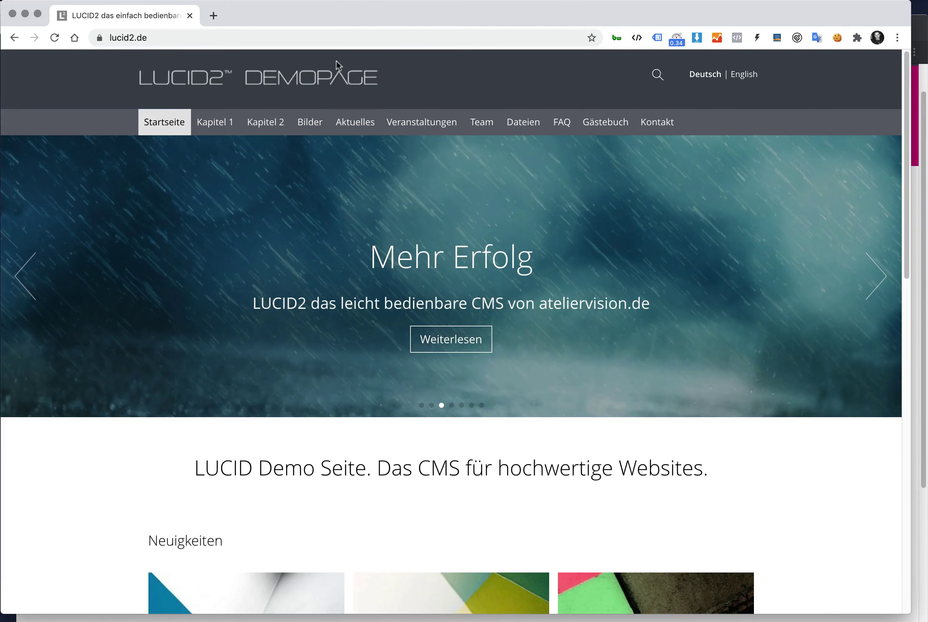
left_click(918, 36)
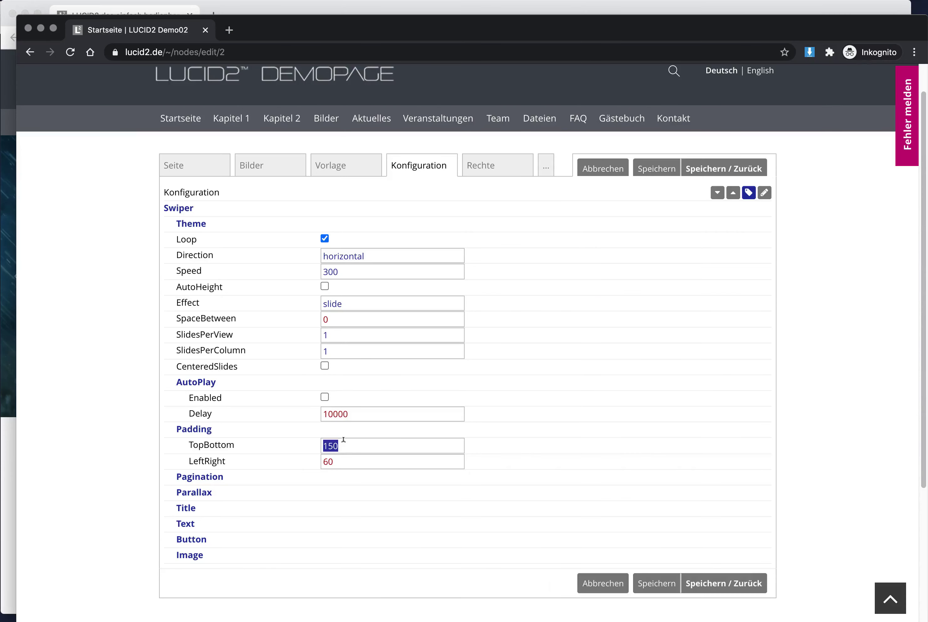
type("0")
left_click_drag(335, 443, 306, 447)
type("50")
left_click(658, 179)
left_click(840, 9)
key("super+r")
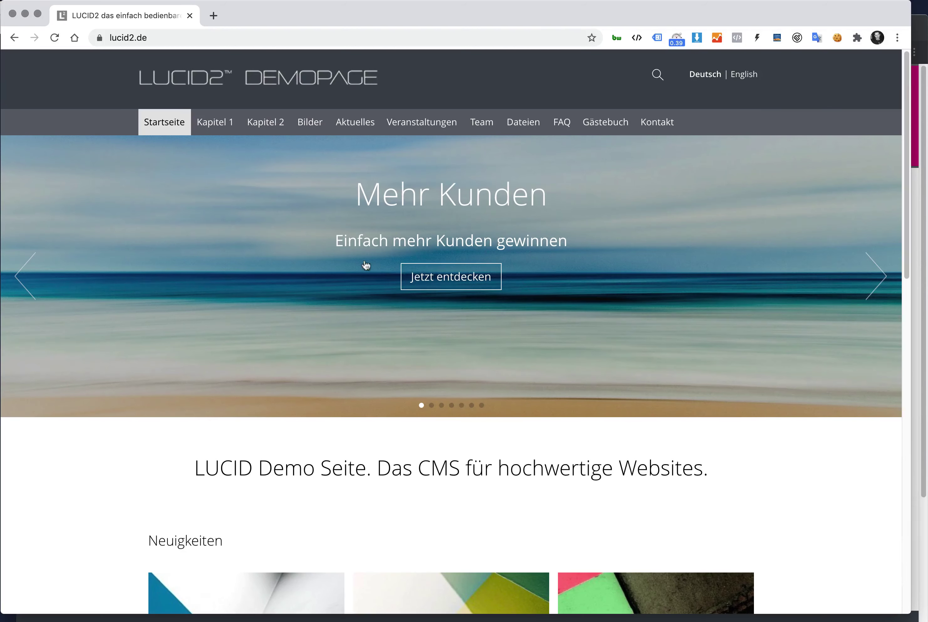
- Set the slider's TopBottom padding to 150 in the page configuration and save it
left_click(919, 23)
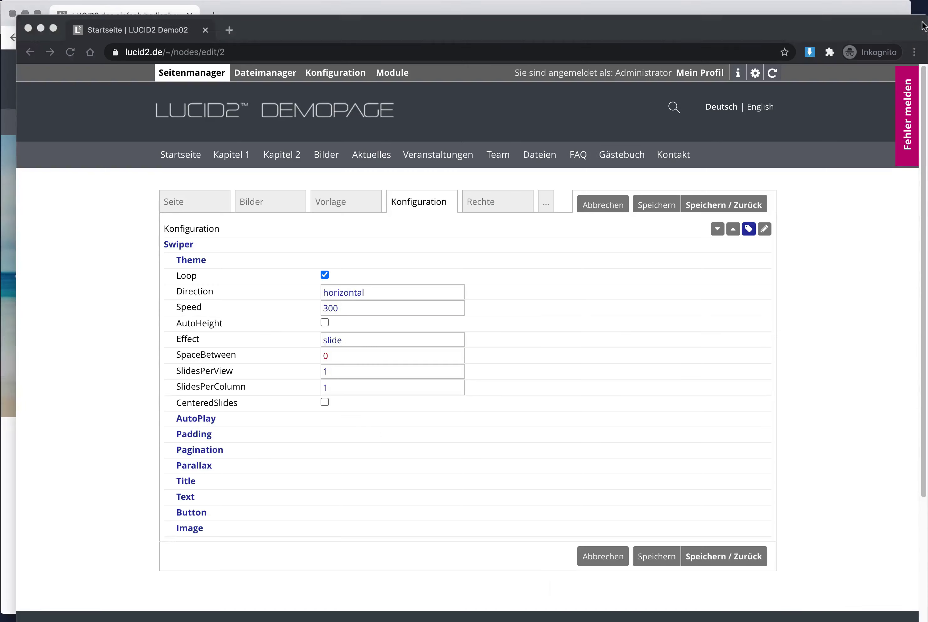
left_click(196, 419)
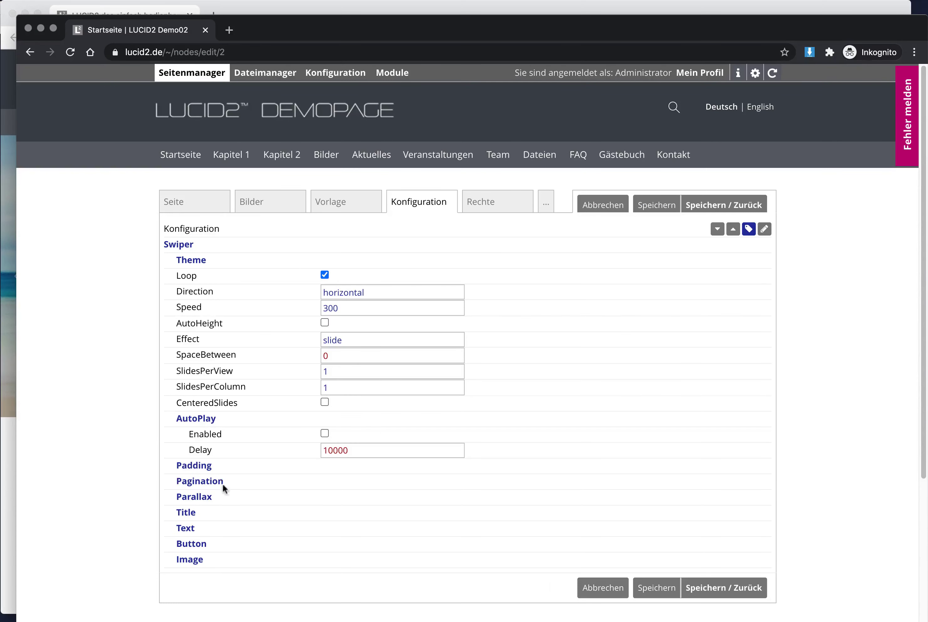
left_click(195, 466)
left_click(279, 482)
type("150")
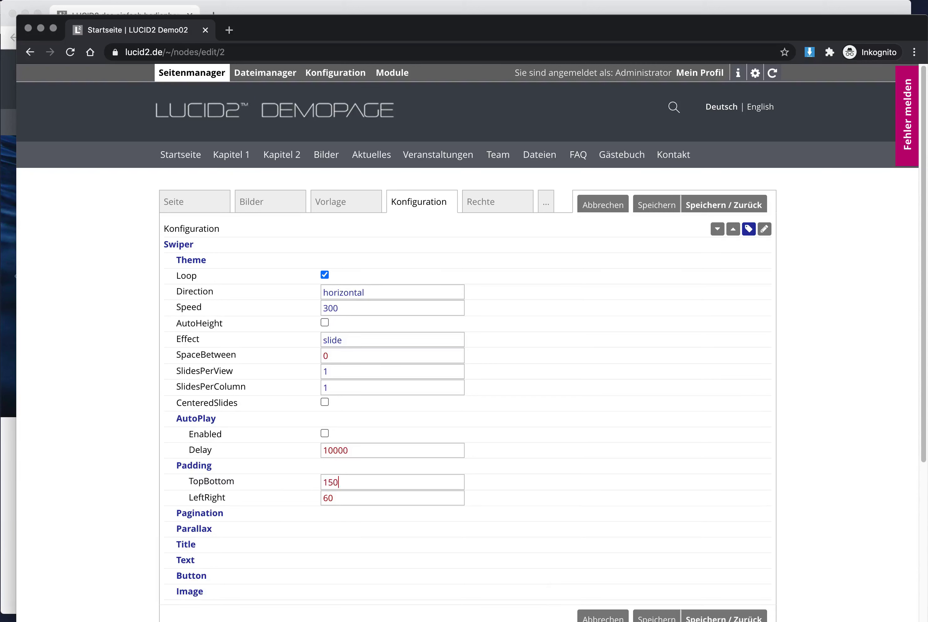
left_click(657, 204)
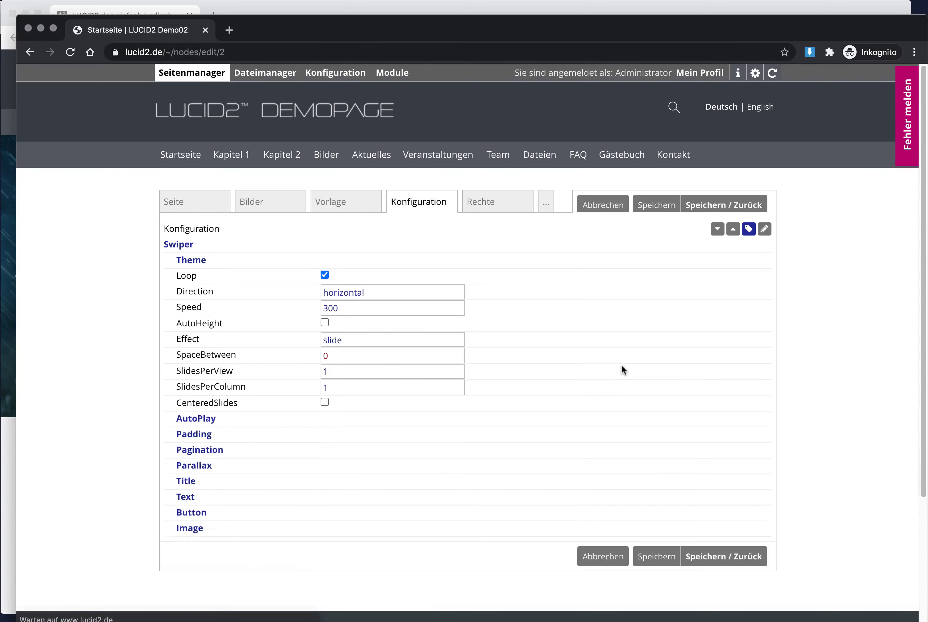
- Expand the slider's Pagination settings and collapse the Padding group
left_click(198, 435)
left_click(196, 482)
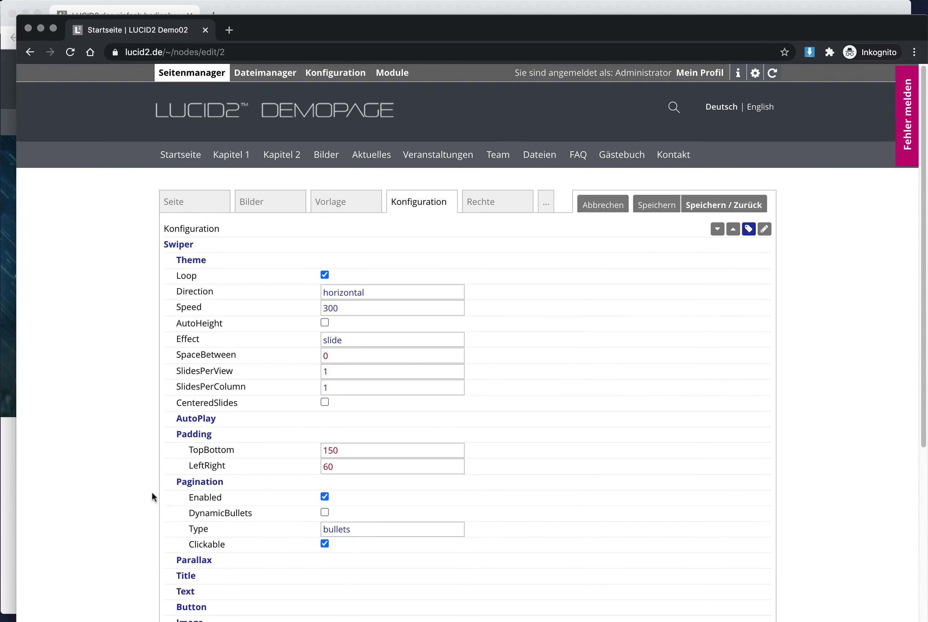
left_click(197, 435)
scroll(114, 458, "down", 3)
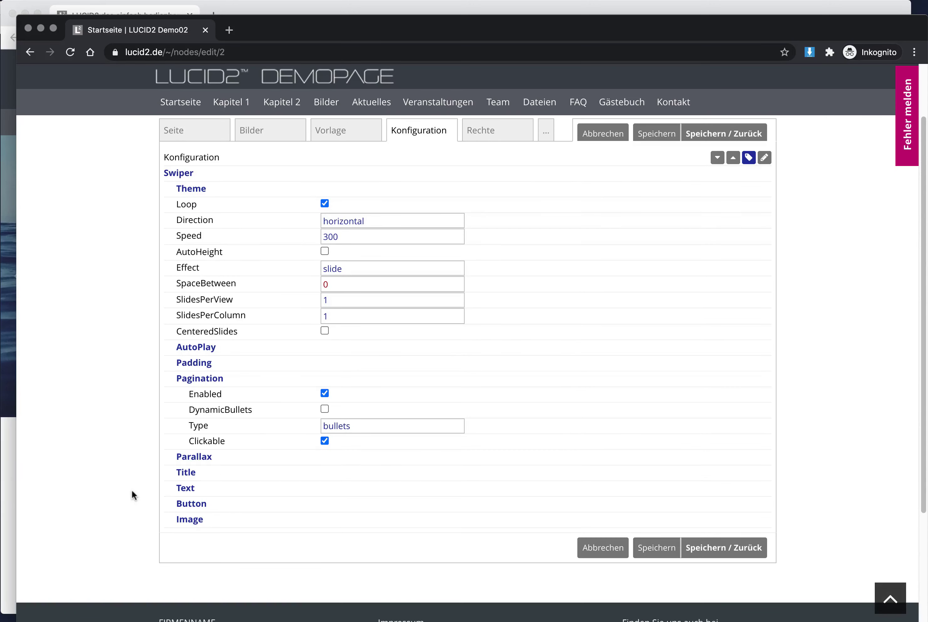
- Reload the public home page and try the slider's next arrow and first pagination bullet
left_click(12, 438)
key("super+r")
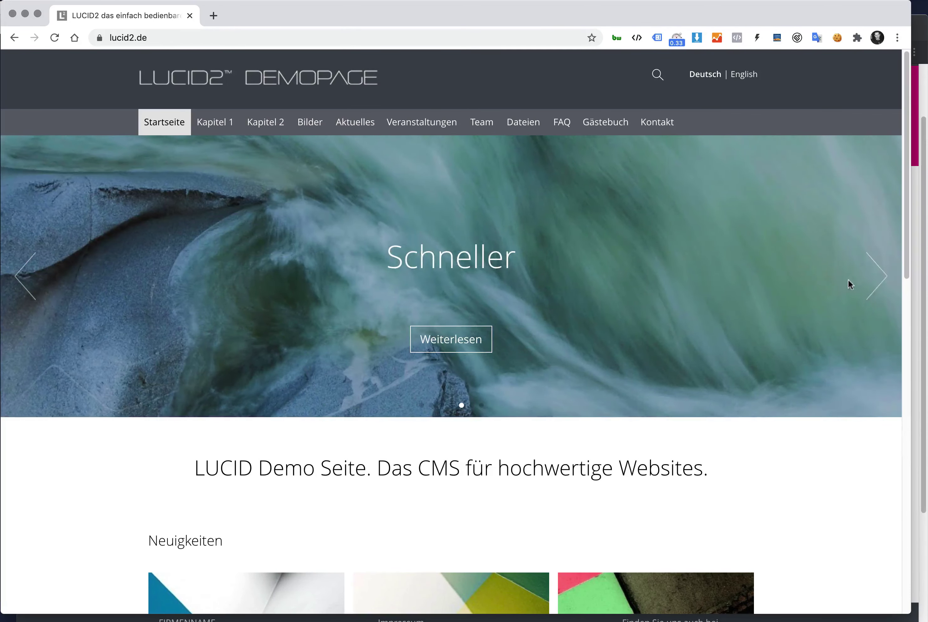
left_click(848, 279)
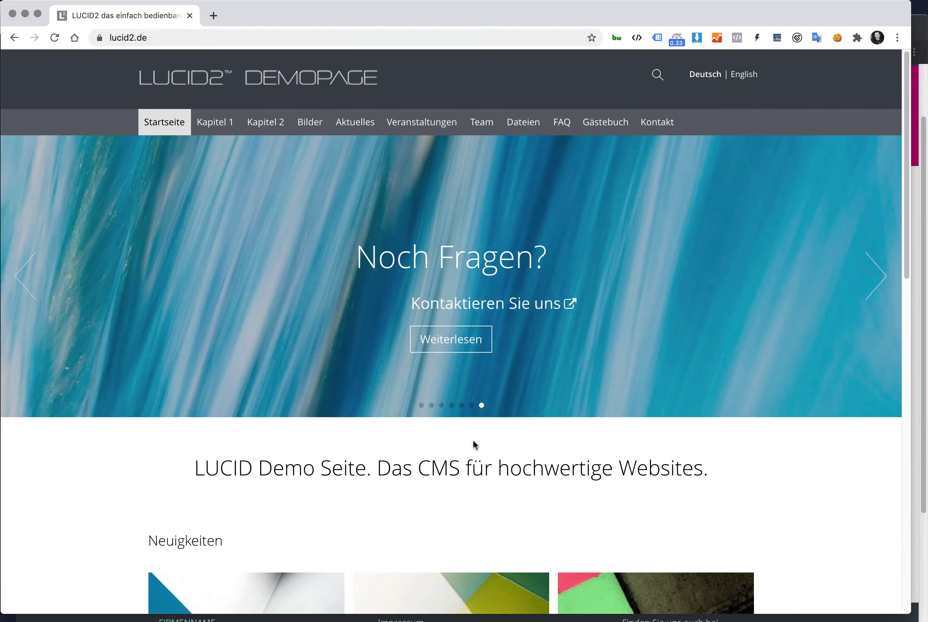
left_click(421, 406)
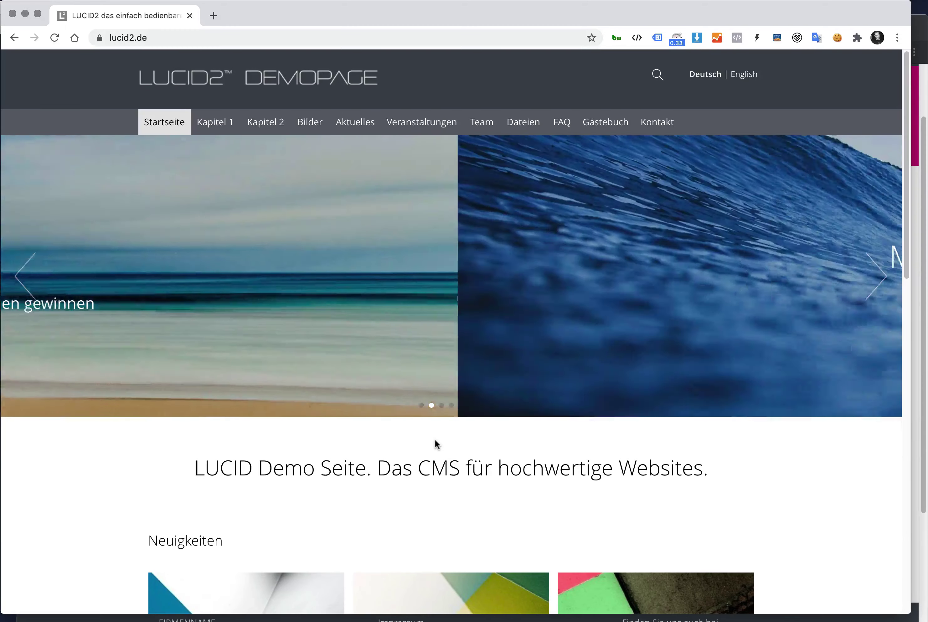
- Enable DynamicBullets in the slider's Pagination settings, keep pagination enabled, and save the configuration
key("super+grave")
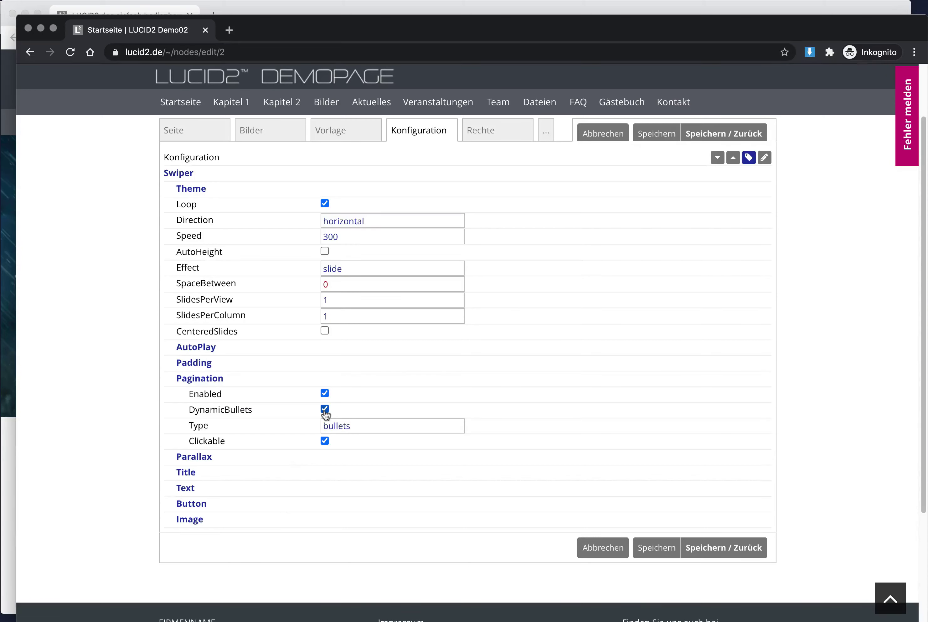
left_click(325, 394)
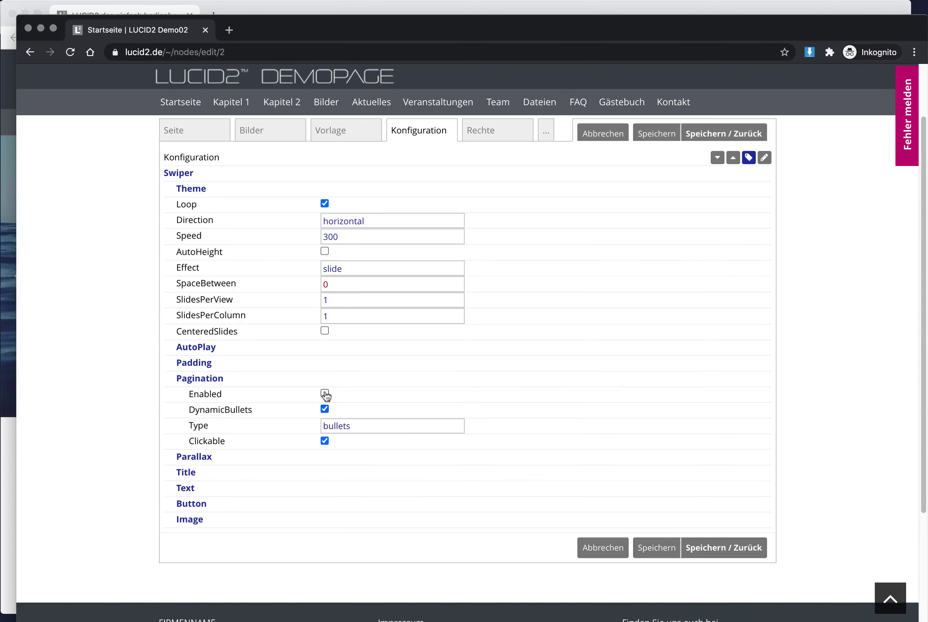
left_click(325, 393)
left_click(665, 553)
- Switch to the public site and swipe through the slides to check the dynamic pagination bullets
key("super+grave")
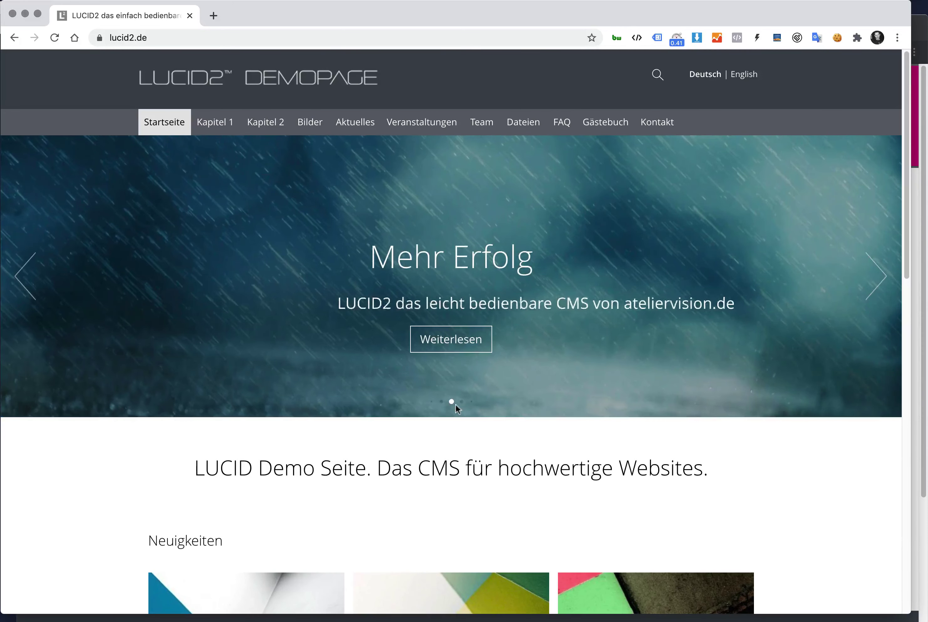
left_click_drag(549, 384, 208, 382)
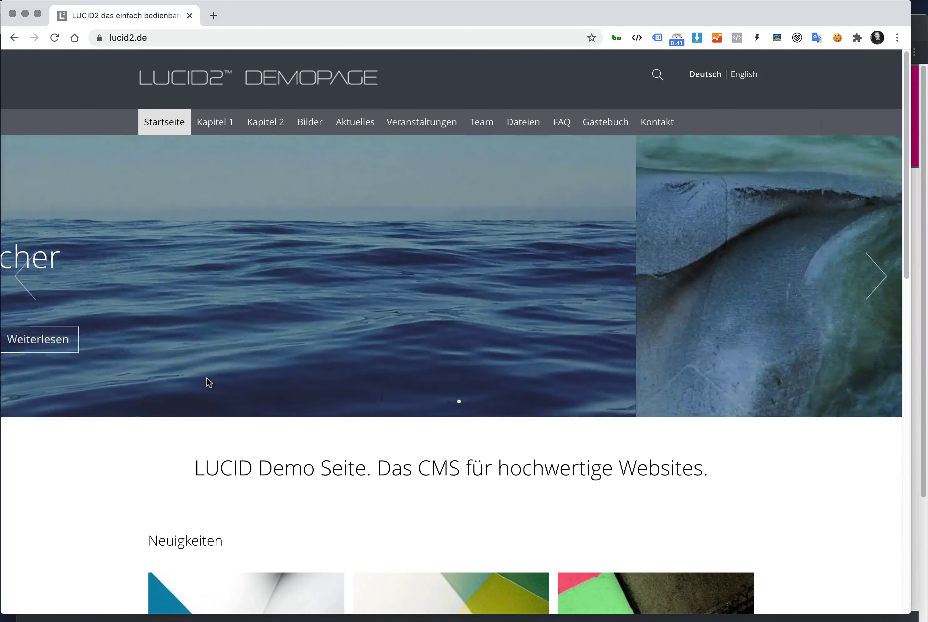
left_click_drag(439, 417, 354, 375)
left_click_drag(460, 373, 321, 373)
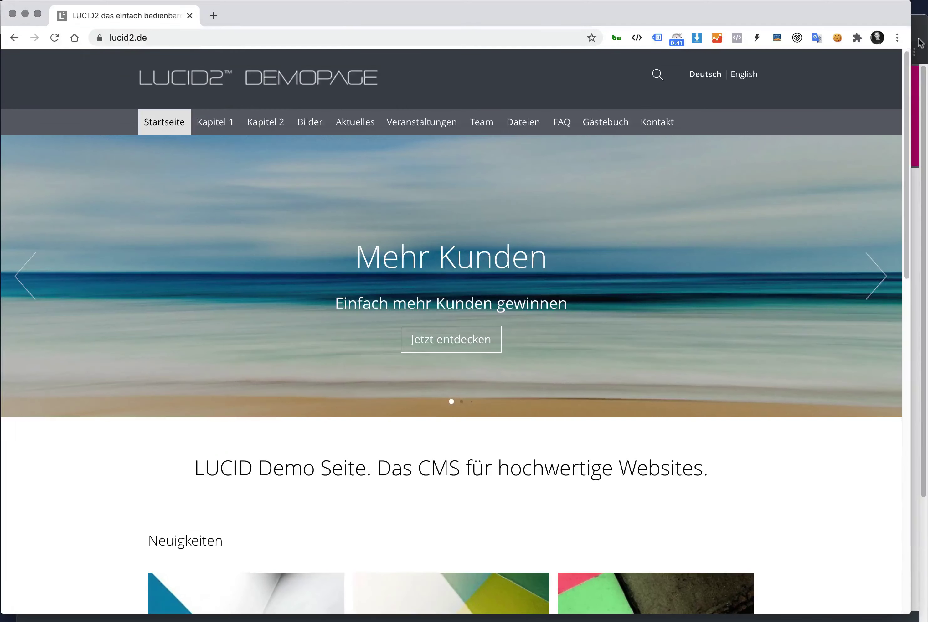
- Return to the slider configuration, disable DynamicBullets in the Pagination settings, and save
key("super+grave")
left_click(203, 434)
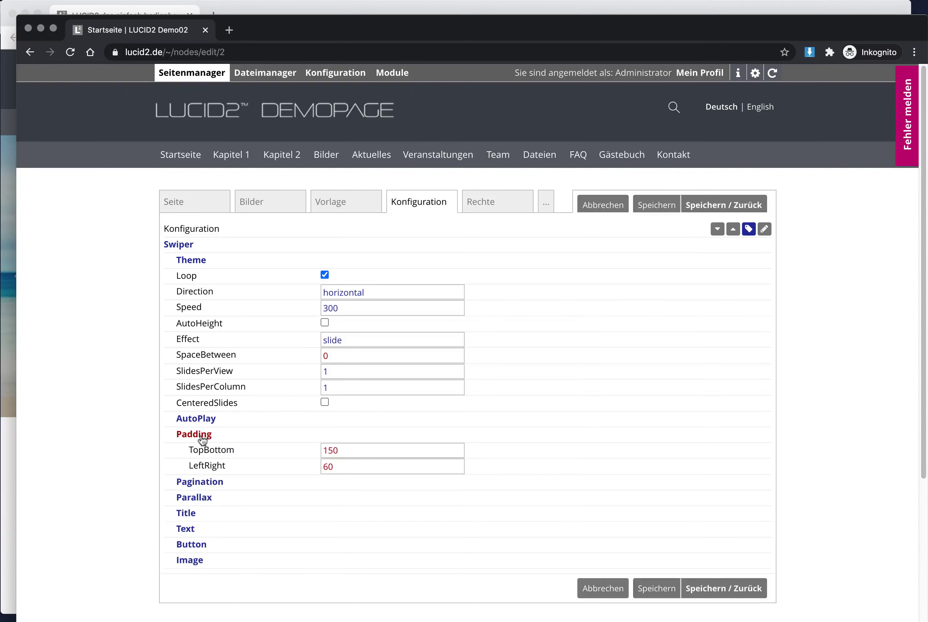
left_click(204, 434)
left_click(201, 451)
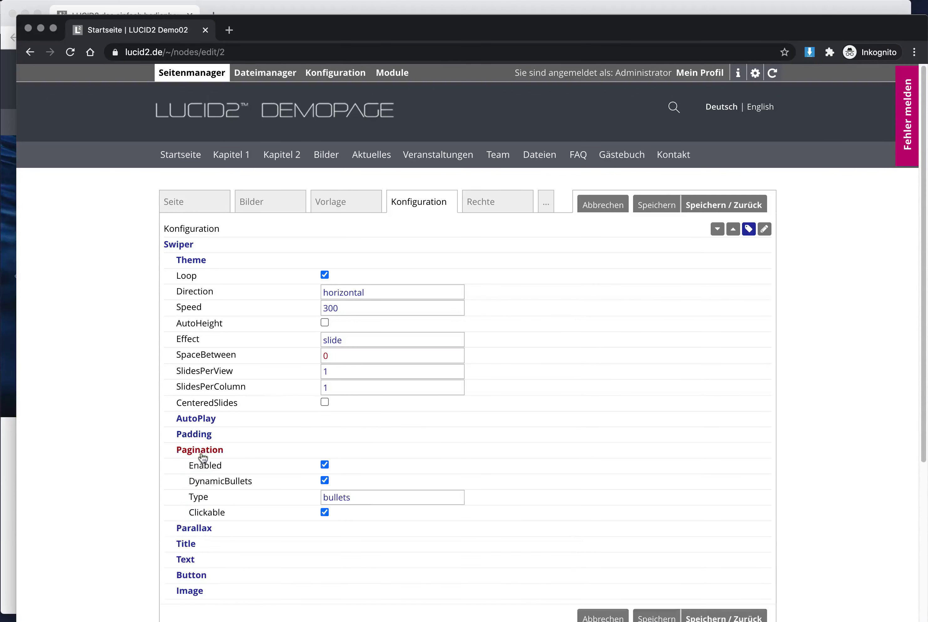
left_click(325, 480)
scroll(559, 483, "down", 2)
left_click(651, 147)
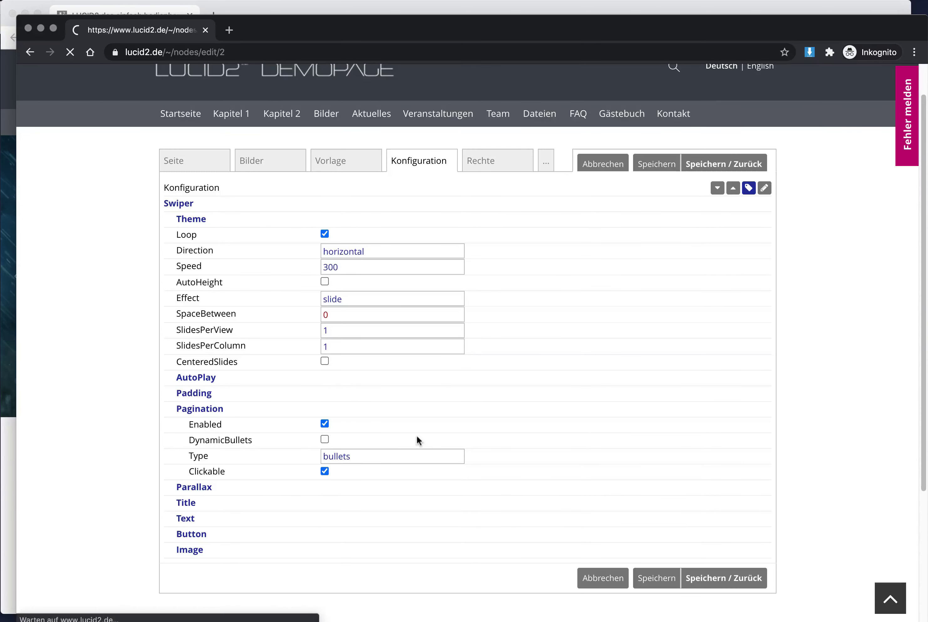
- Enable AutoPlay with a delay of 20000, save the configuration, and check the slider on the public home page
left_click(188, 418)
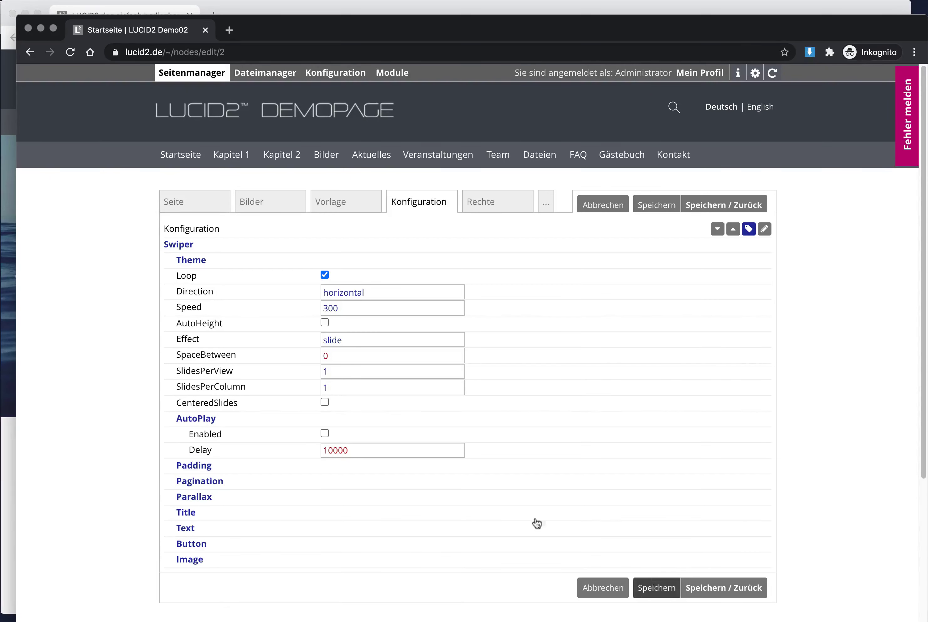
type("20")
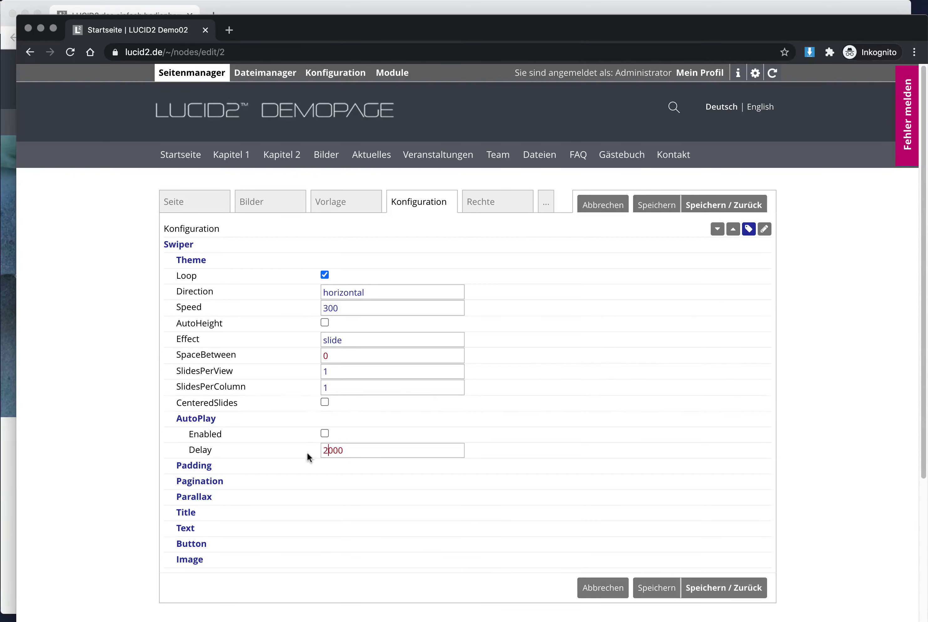
left_click(325, 434)
left_click(659, 590)
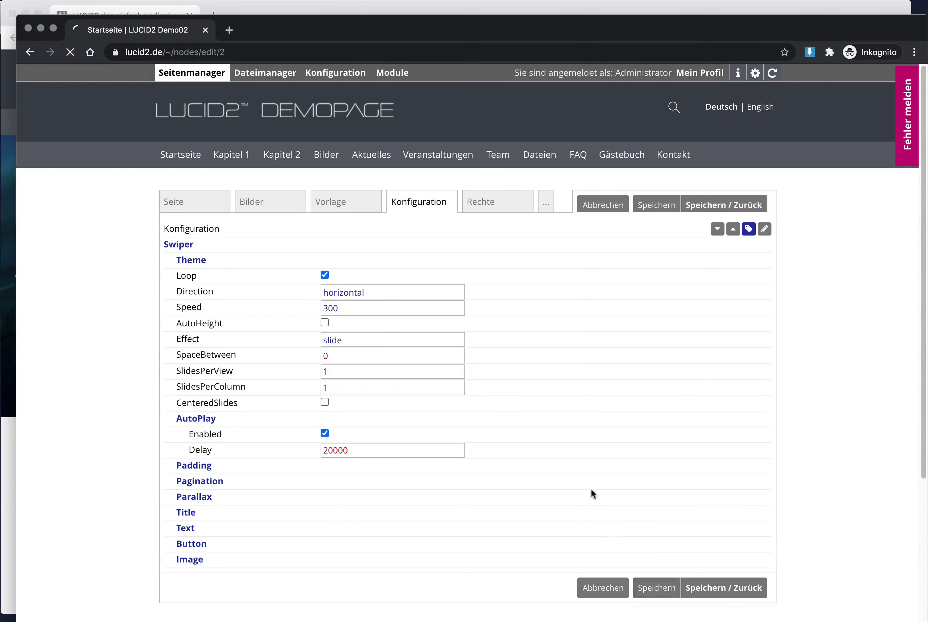
left_click(11, 353)
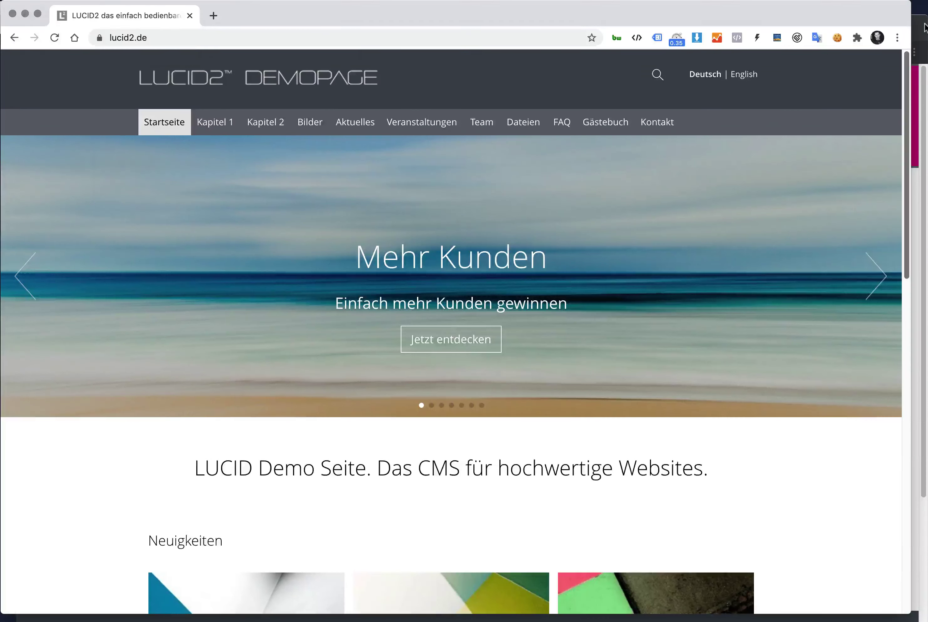
left_click(925, 27)
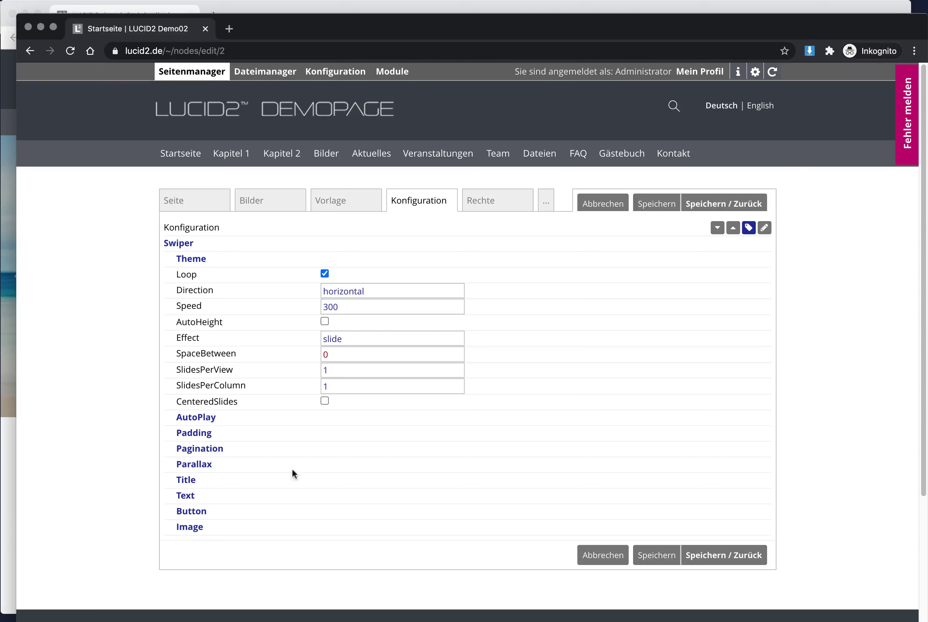
- Disable the slider's Parallax option and save the configuration
left_click(209, 469)
scroll(125, 466, "down", 1)
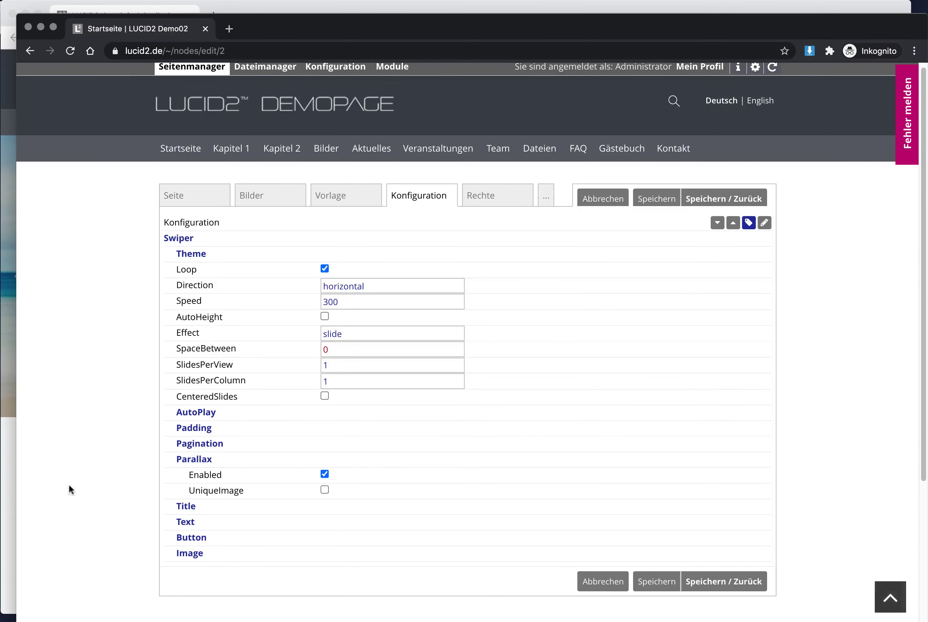
left_click(7, 481)
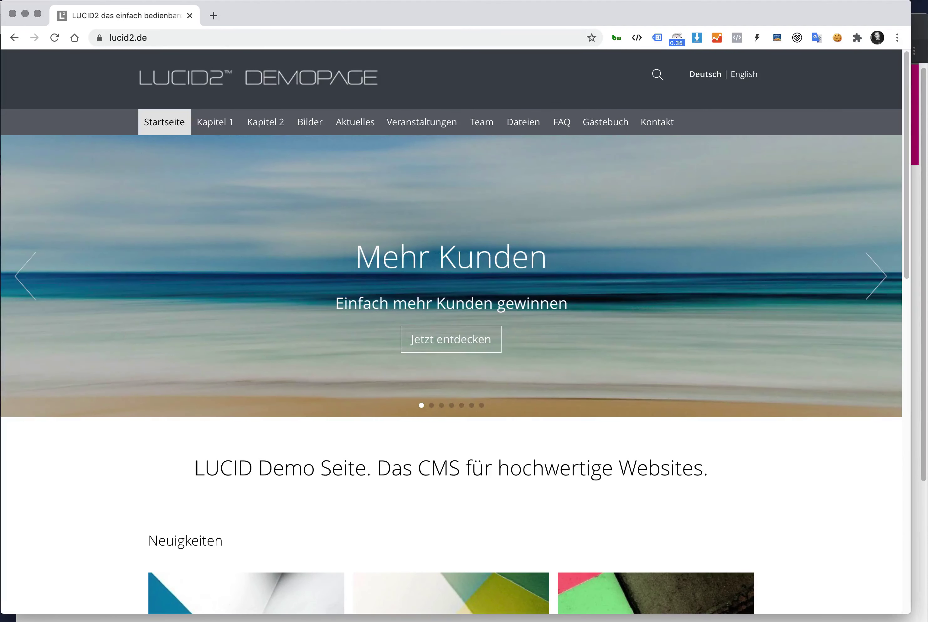
left_click(920, 28)
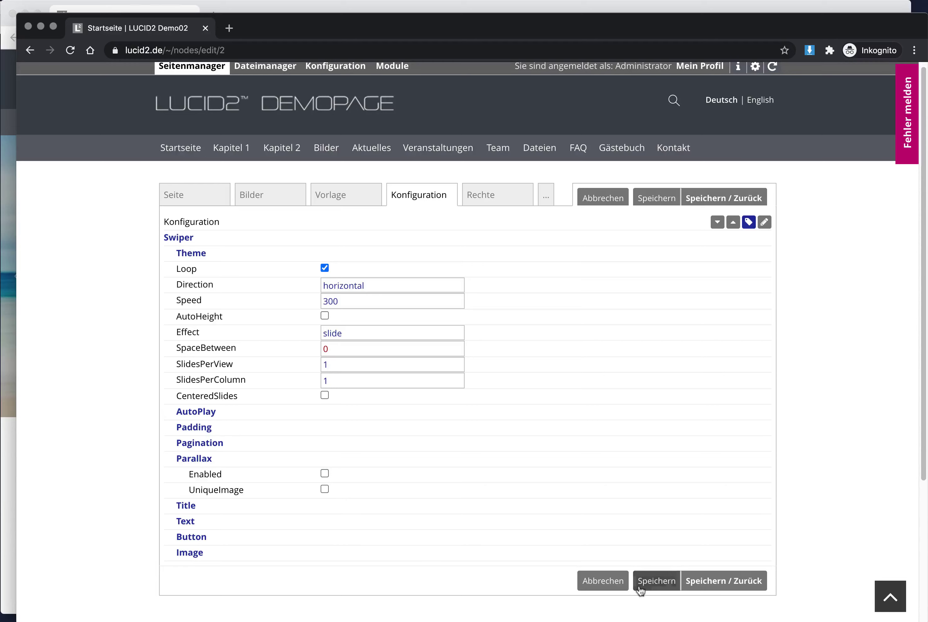
left_click(657, 581)
- Swipe between slides on the public home page to examine the transition without parallax
left_click(10, 519)
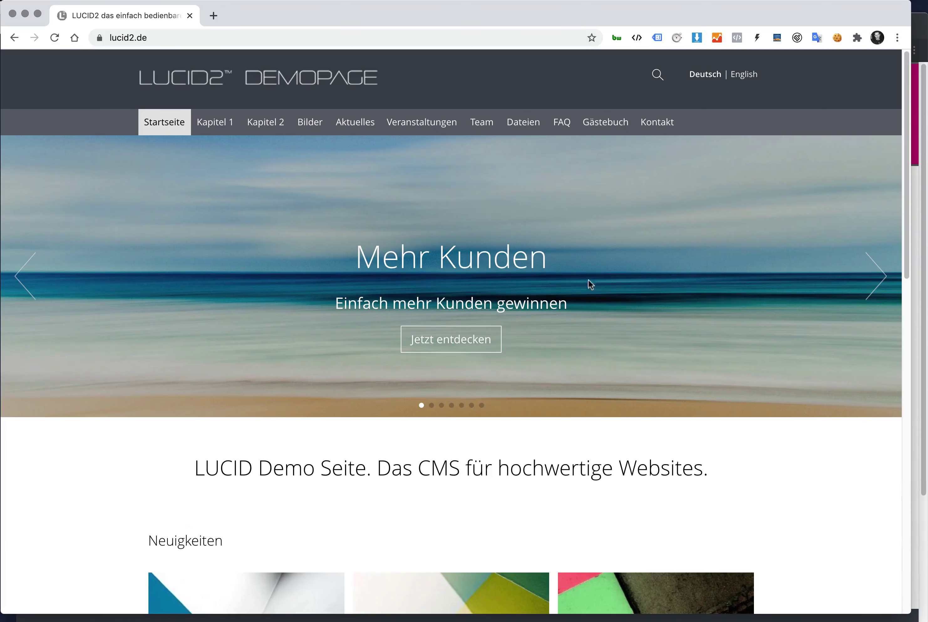
left_click_drag(562, 288, 663, 292)
left_click(922, 24)
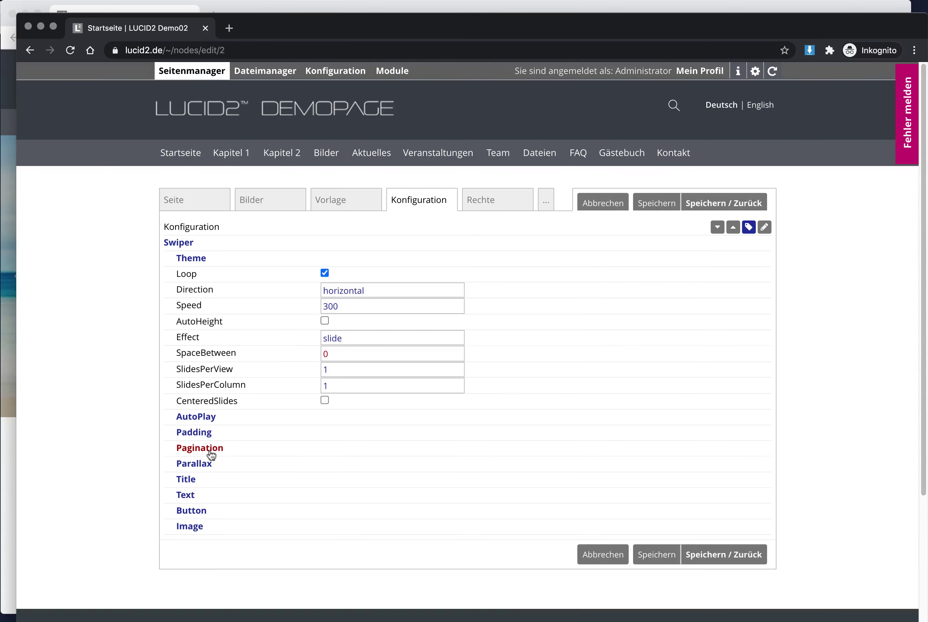
- Enable the slider's Parallax option again and save the configuration
left_click(203, 435)
left_click(203, 435)
left_click(202, 464)
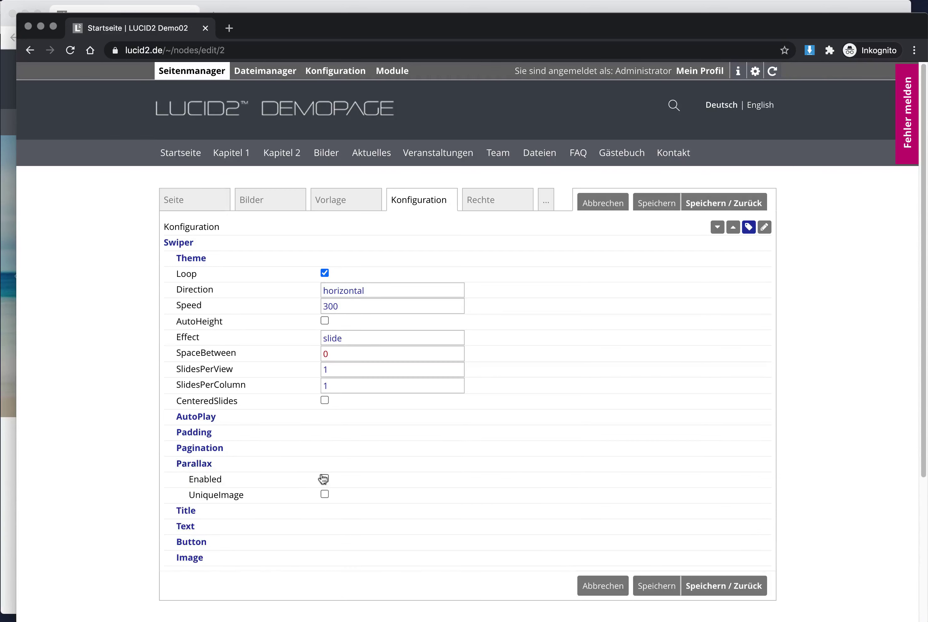
left_click(324, 478)
left_click(675, 591)
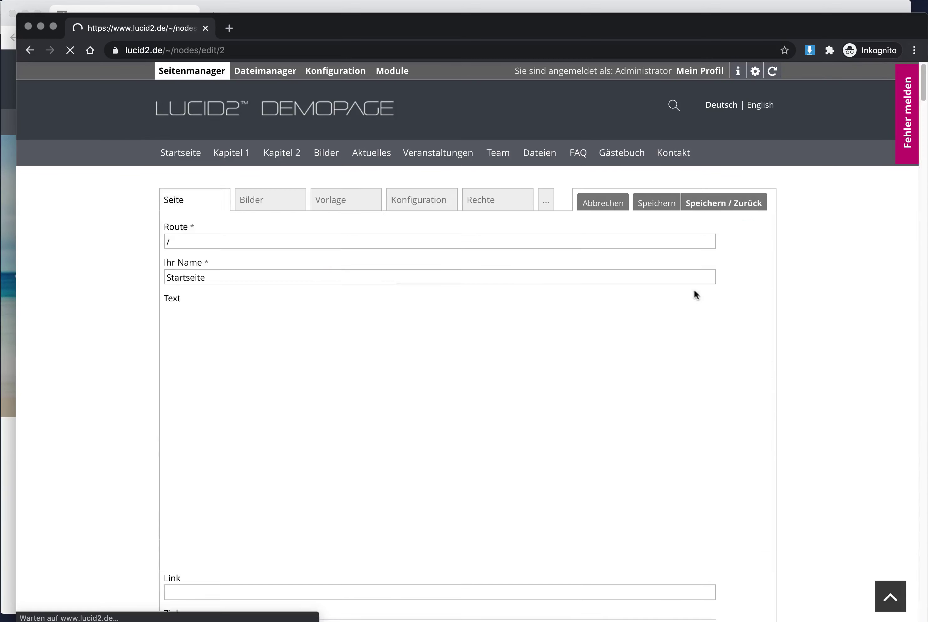
- Review the slider's Title settings and compare them with the slide title on the public home page
left_click(166, 484)
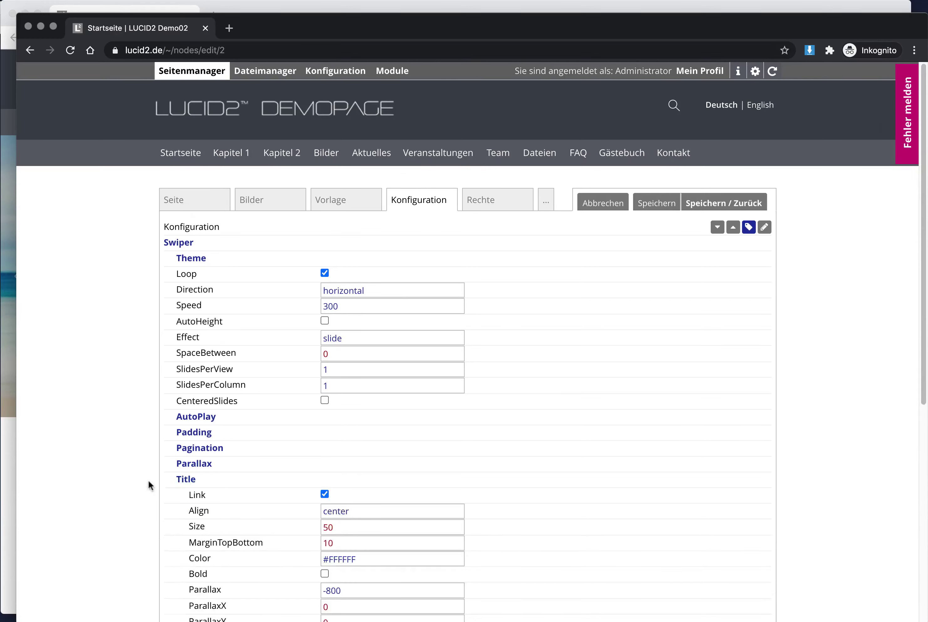
scroll(122, 471, "down", 5)
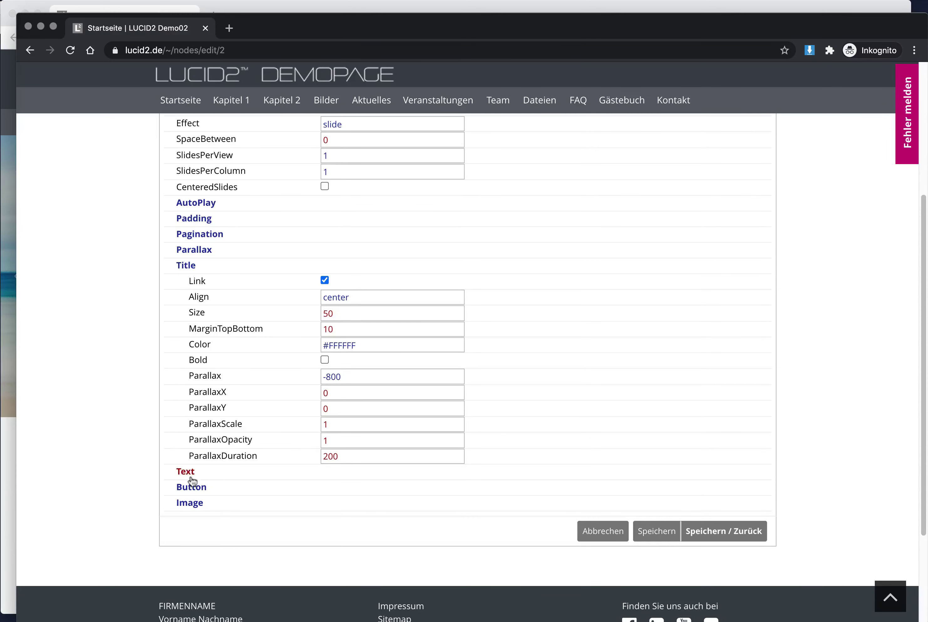
left_click(14, 362)
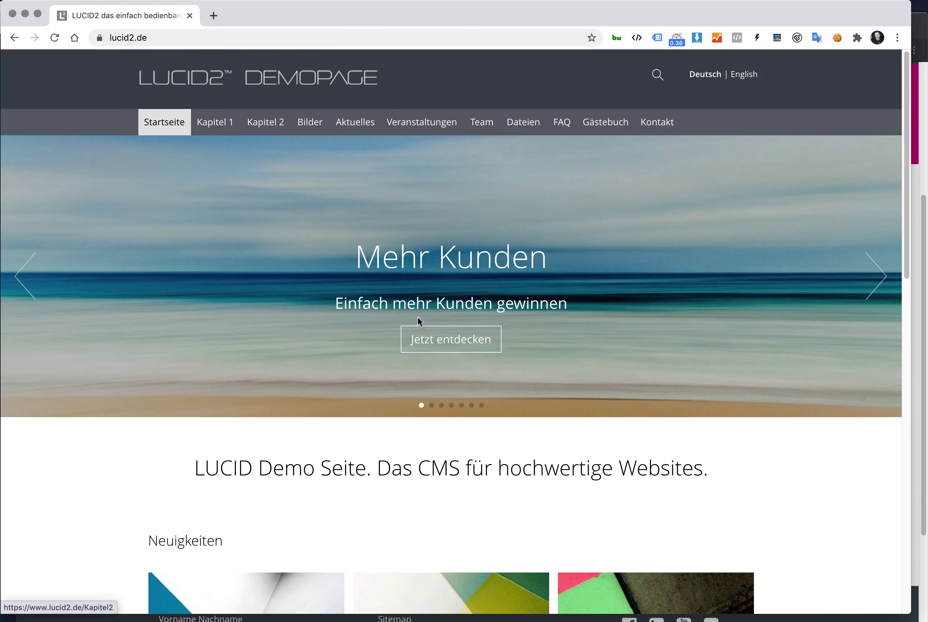
left_click(922, 67)
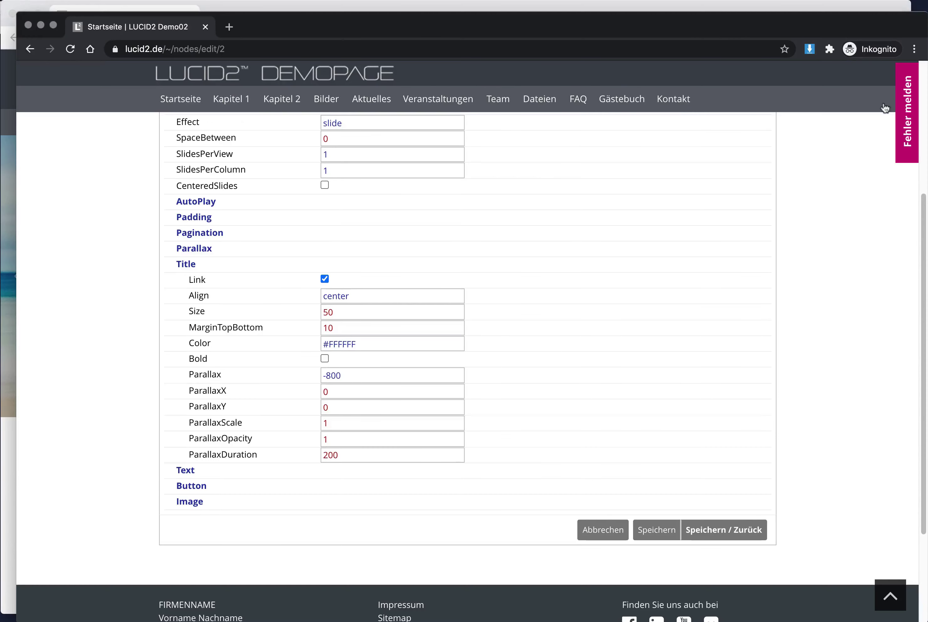
- Set the slide title's size to 100, save, and check the result on the public home page
left_click_drag(367, 296, 298, 294)
left_click(113, 335)
left_click_drag(350, 308, 150, 342)
type("100")
key("Return")
left_click(4, 527)
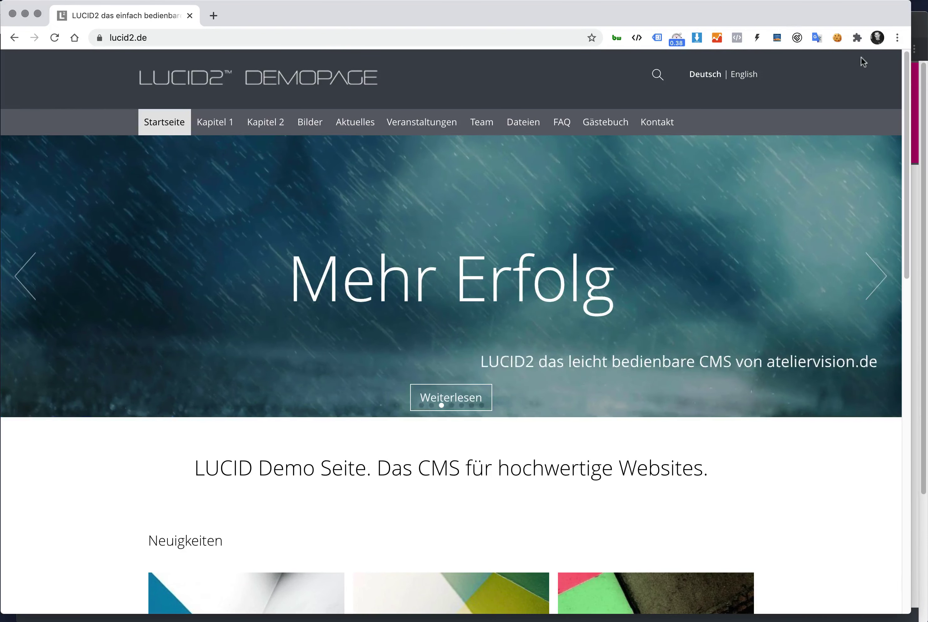
- Reset the slide title's size to 50 in the Title settings and save the configuration
key("super+grave")
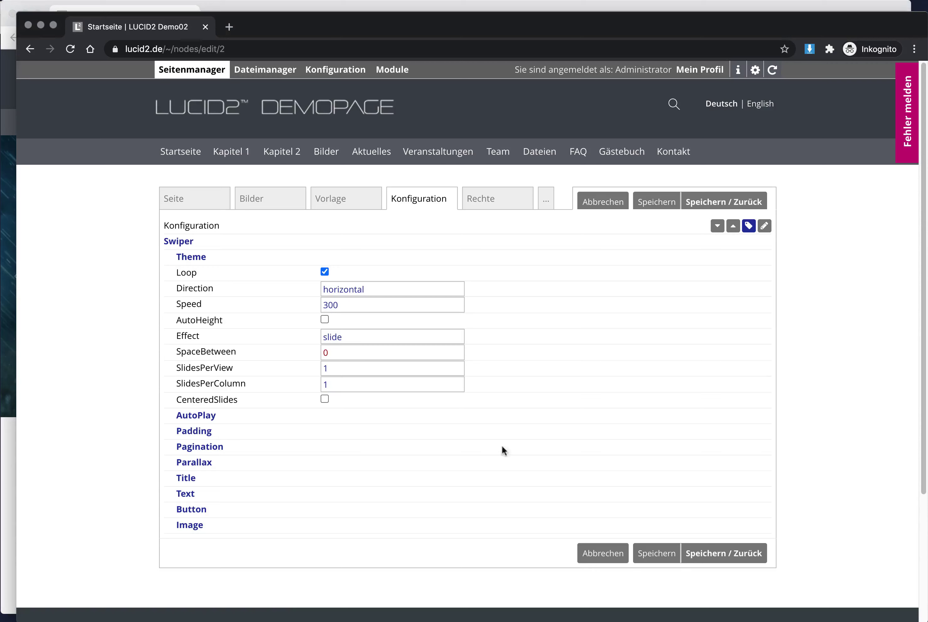
left_click(178, 479)
double_click(347, 523)
type("50")
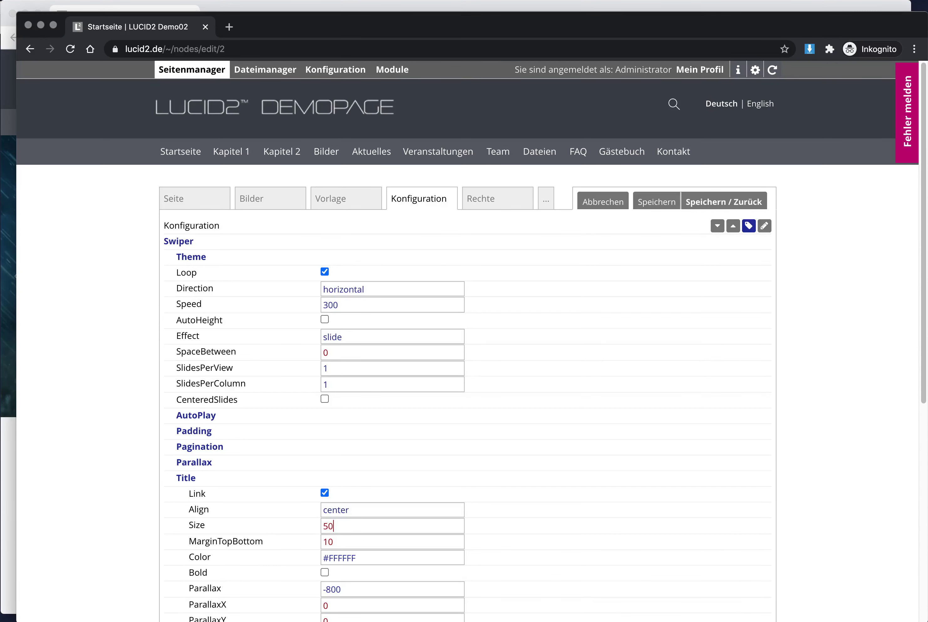
scroll(349, 531, "down", 3)
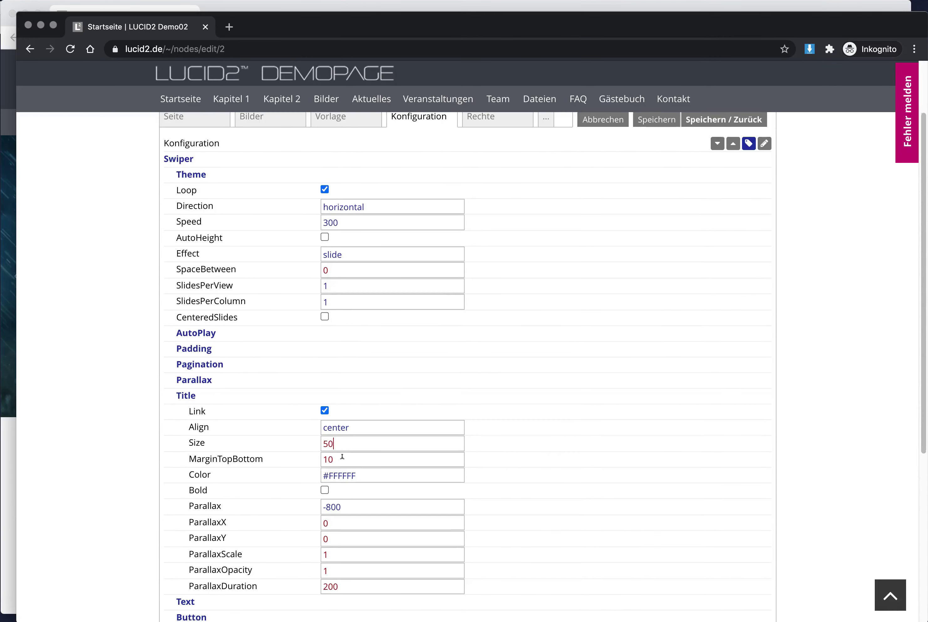
scroll(343, 456, "down", 3)
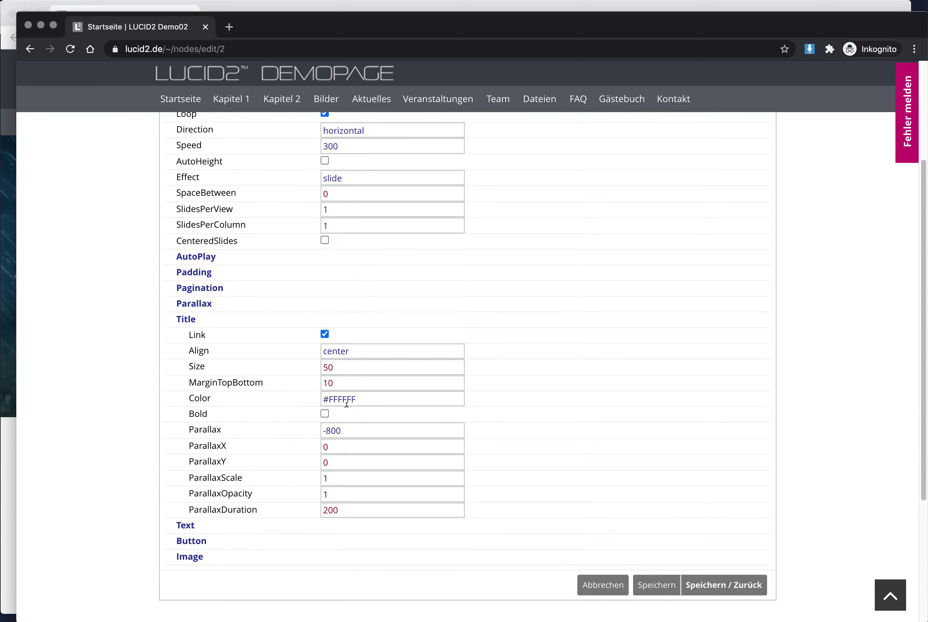
left_click(657, 585)
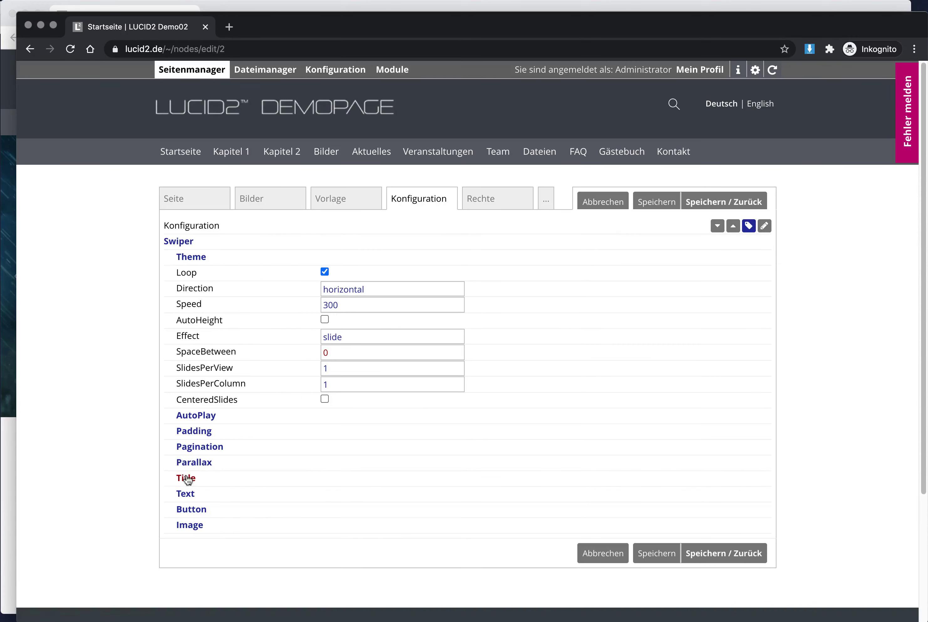
- Reopen the Title settings and switch the title's Bold option on and back off
left_click(194, 434)
left_click(194, 434)
left_click(191, 482)
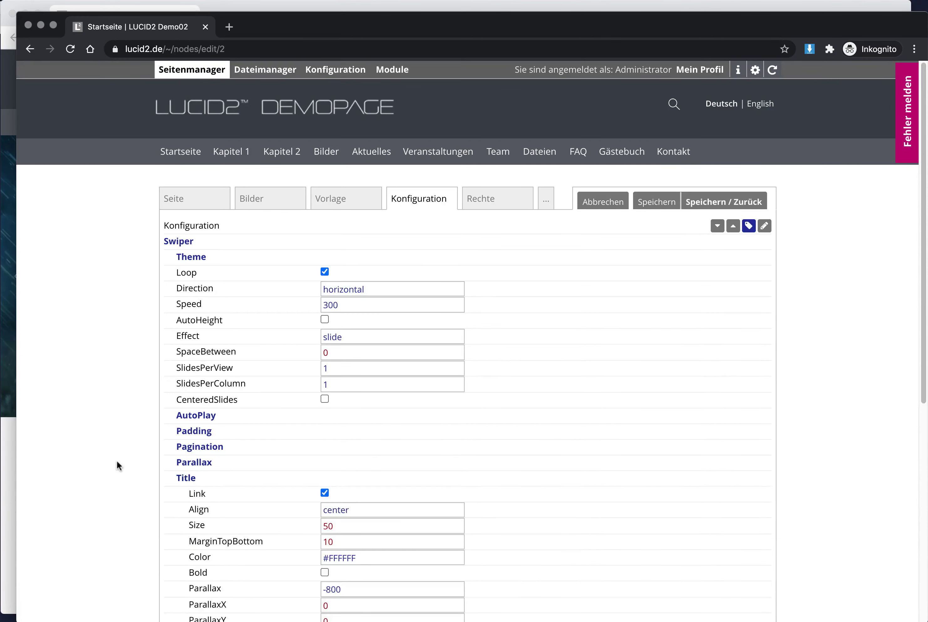
scroll(113, 459, "down", 7)
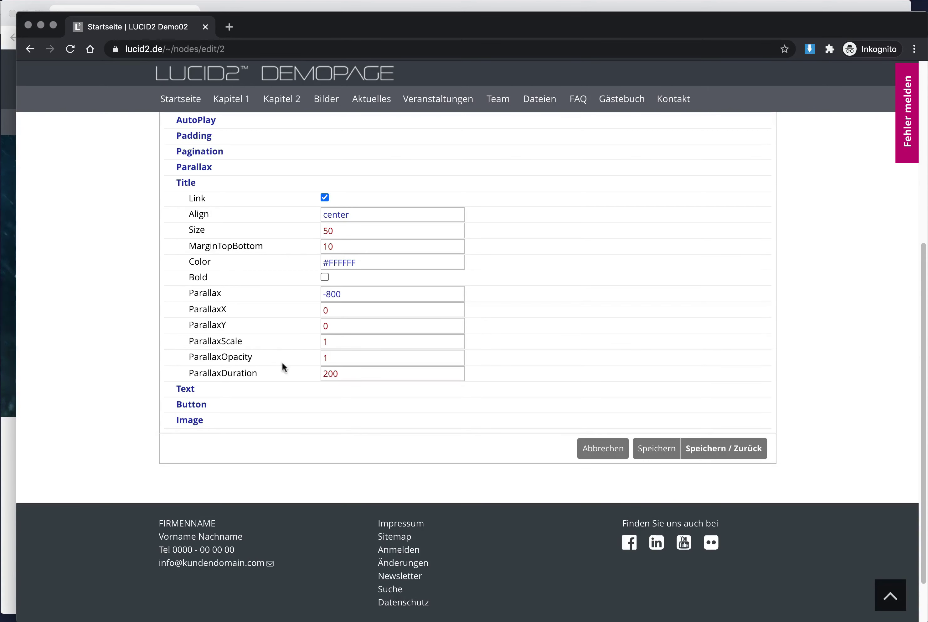
left_click(325, 277)
left_click(325, 278)
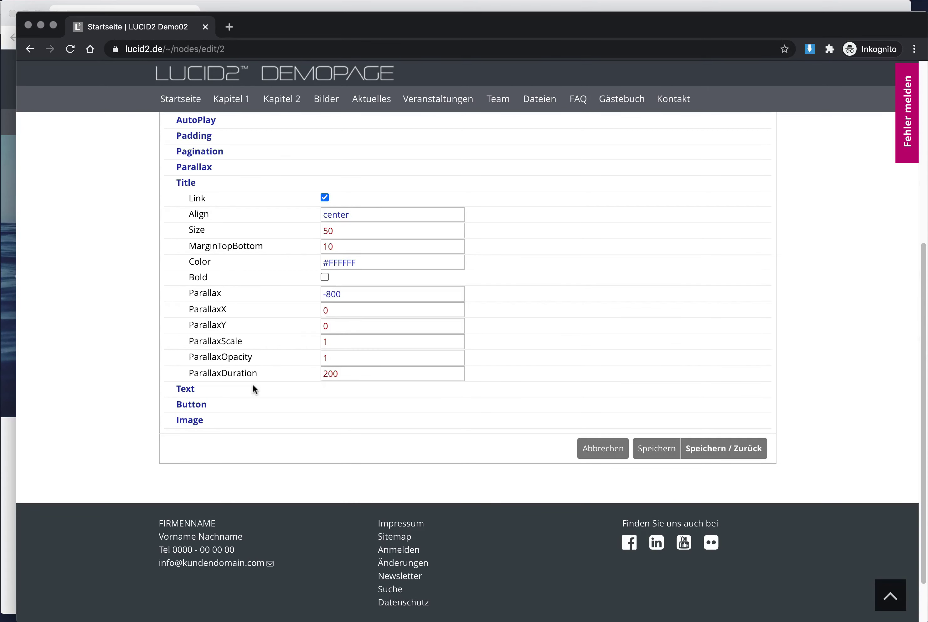
- Highlight the title's Parallax value and reload the public home page to examine the title's movement
left_click_drag(363, 294, 270, 307)
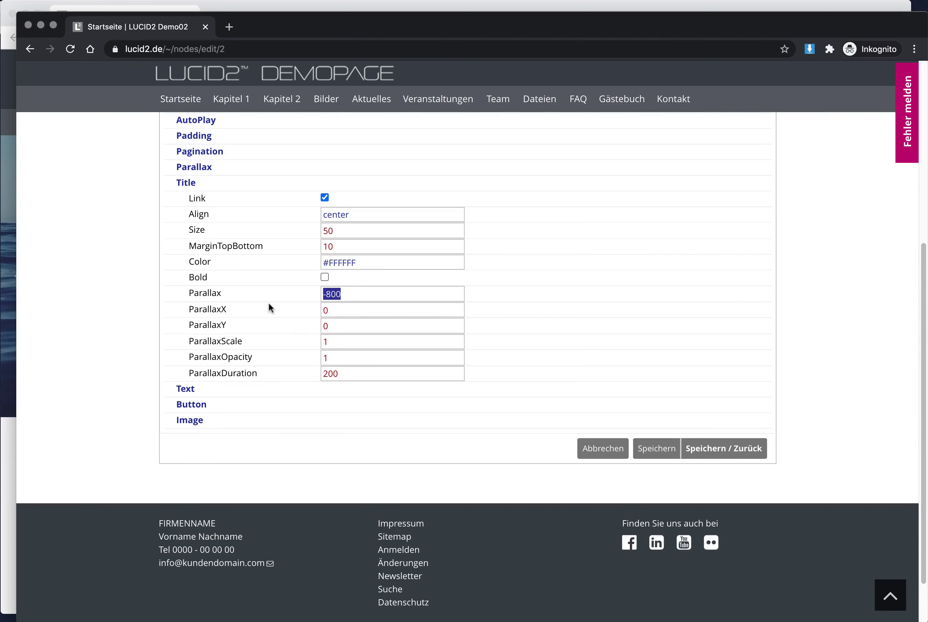
left_click(5, 222)
key("super+r")
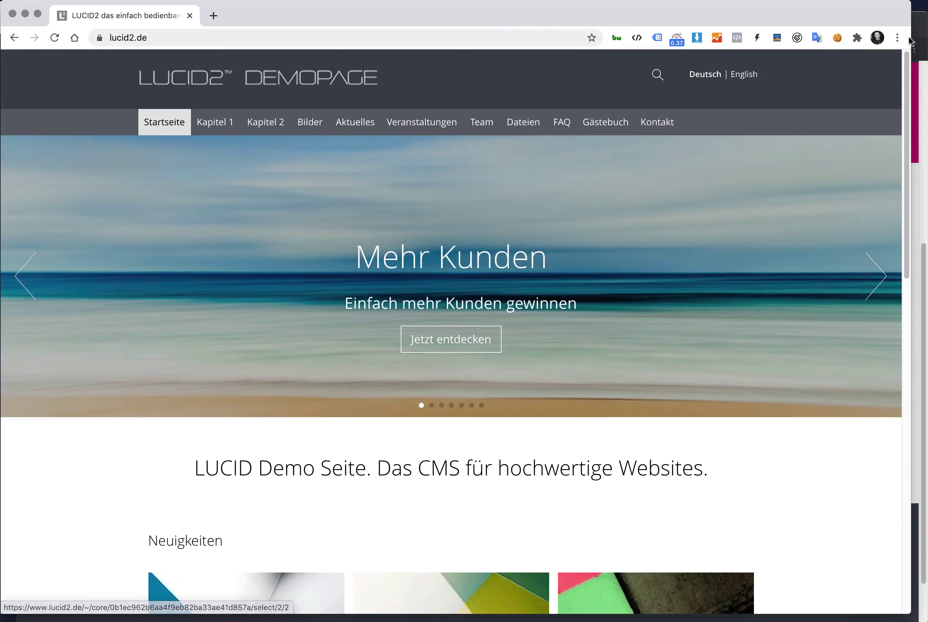
key("super+grave")
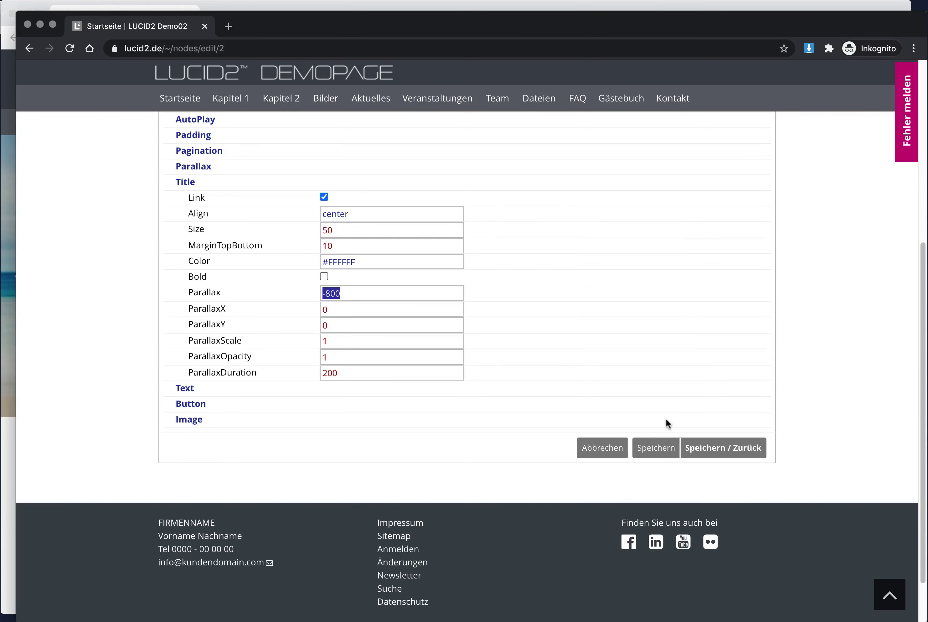
- Save the configuration, review the Parallax settings, save again, and view the slider on the public home page
left_click(656, 447)
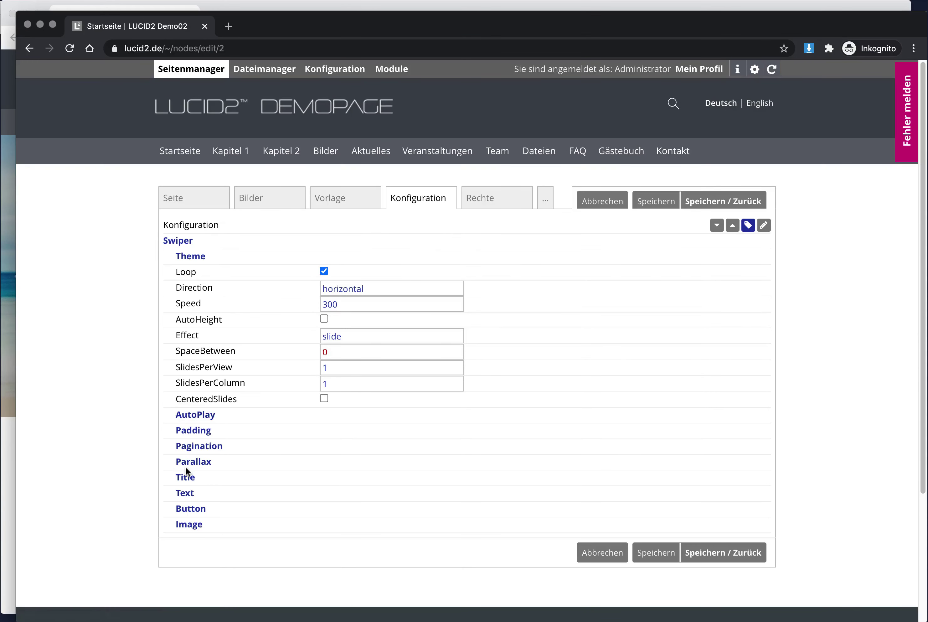
left_click(186, 467)
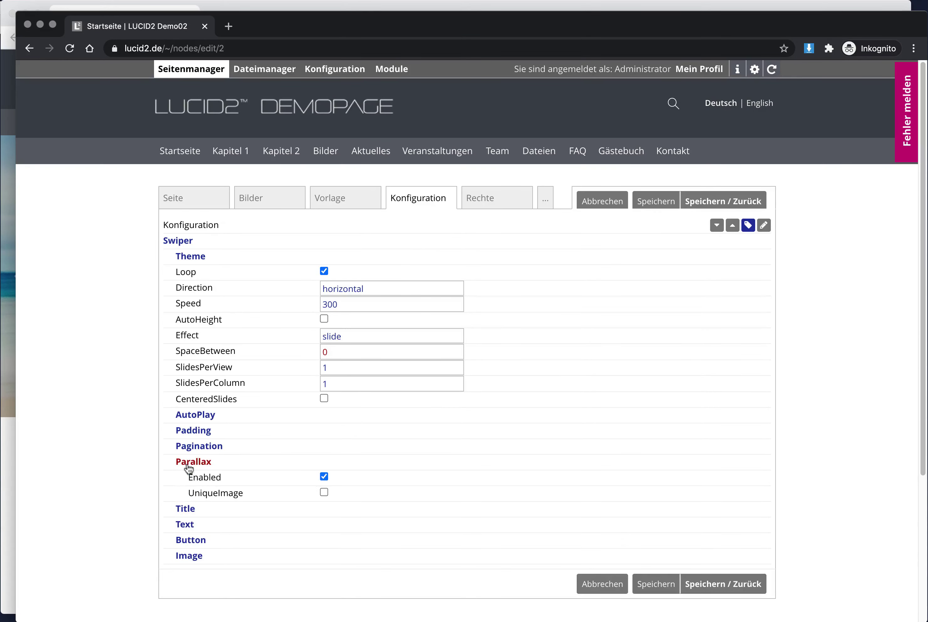
left_click(650, 575)
left_click(3, 474)
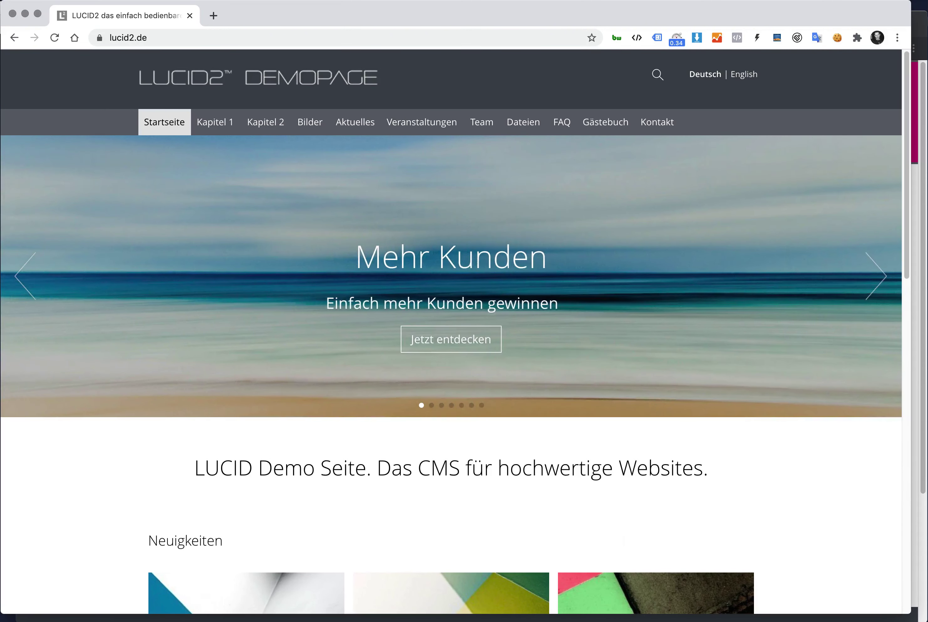
- Set the title's Parallax to -2000 in the slider configuration, save it, and reload the public home page
key("super+grave")
left_click(185, 476)
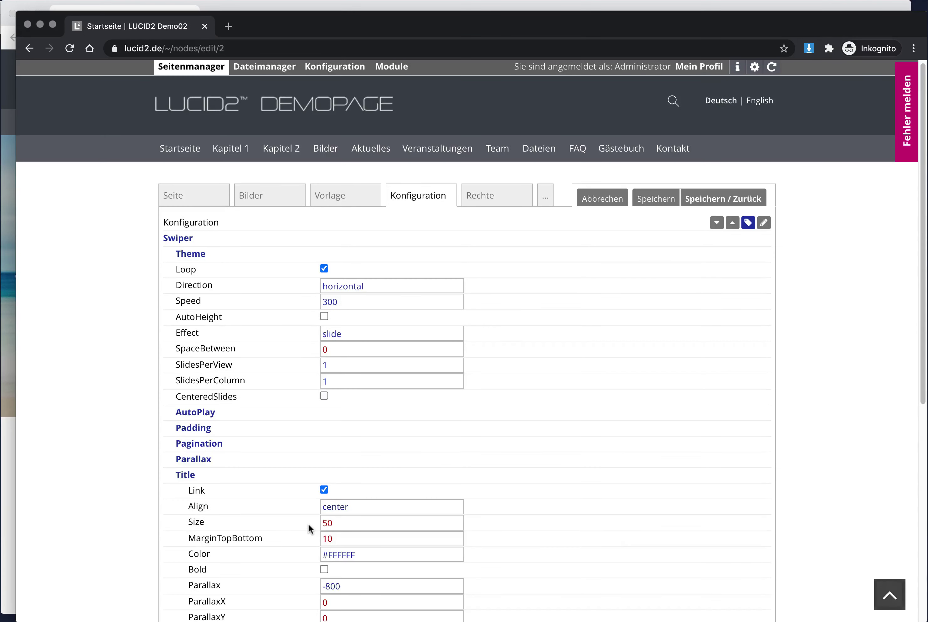
scroll(316, 519, "down", 5)
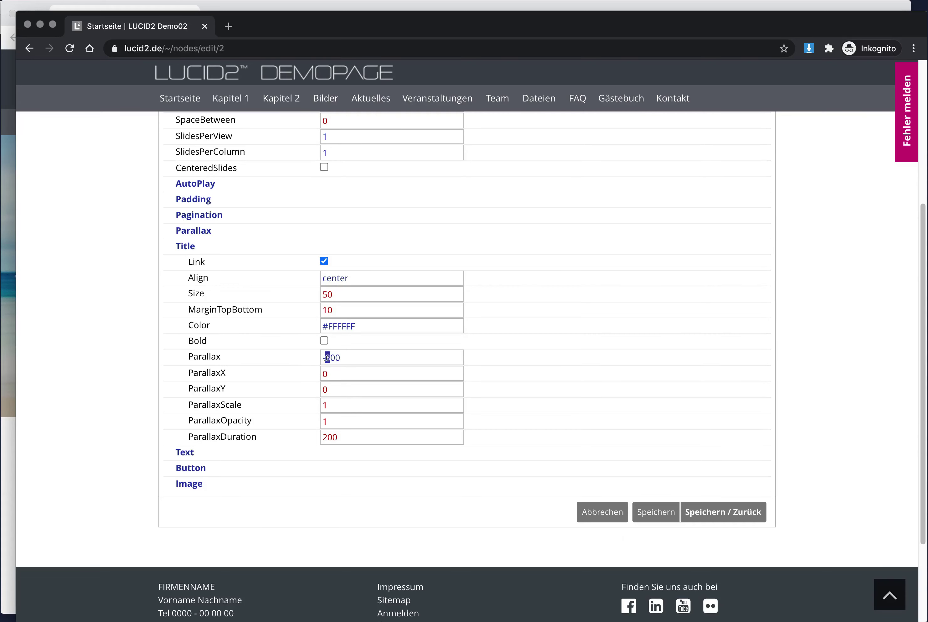
left_click(644, 516)
left_click(4, 516)
key("super+r")
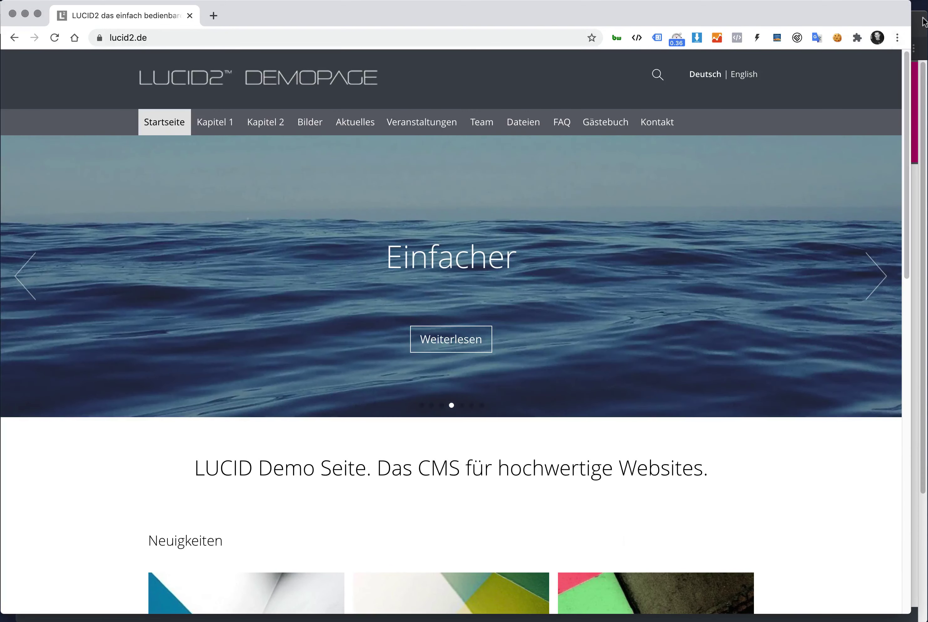
- Return to the page editor and set the title's Parallax back to -800
left_click(924, 22)
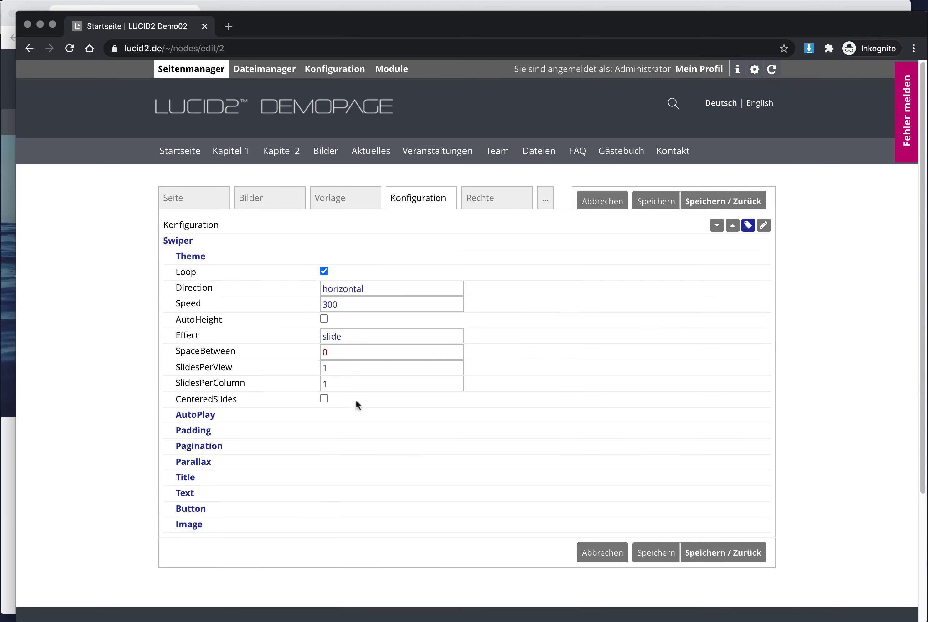
left_click(217, 474)
scroll(319, 499, "down", 7)
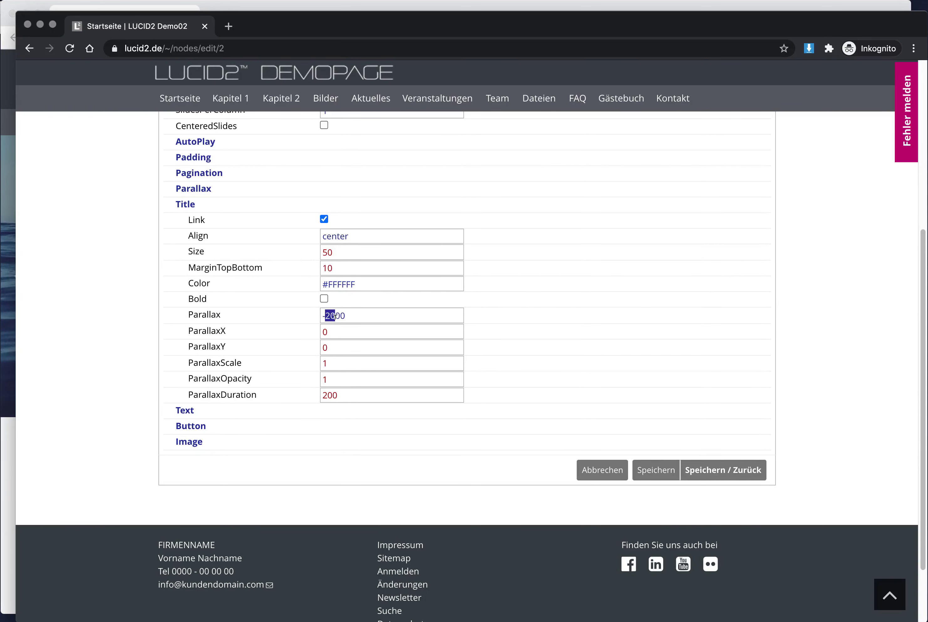
type("8")
- Compare the title's ParallaxDuration with the Text and Button settings, set it to 2000, and save the configuration for viewing on the public page
double_click(324, 394)
left_click(185, 410)
scroll(283, 494, "down", 5)
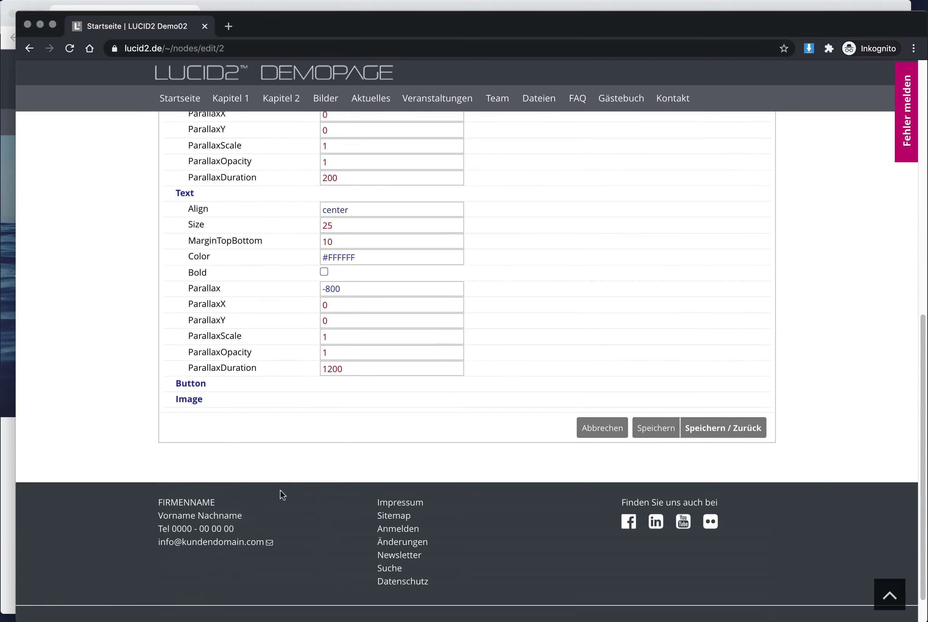
left_click(196, 384)
scroll(311, 451, "up", 5)
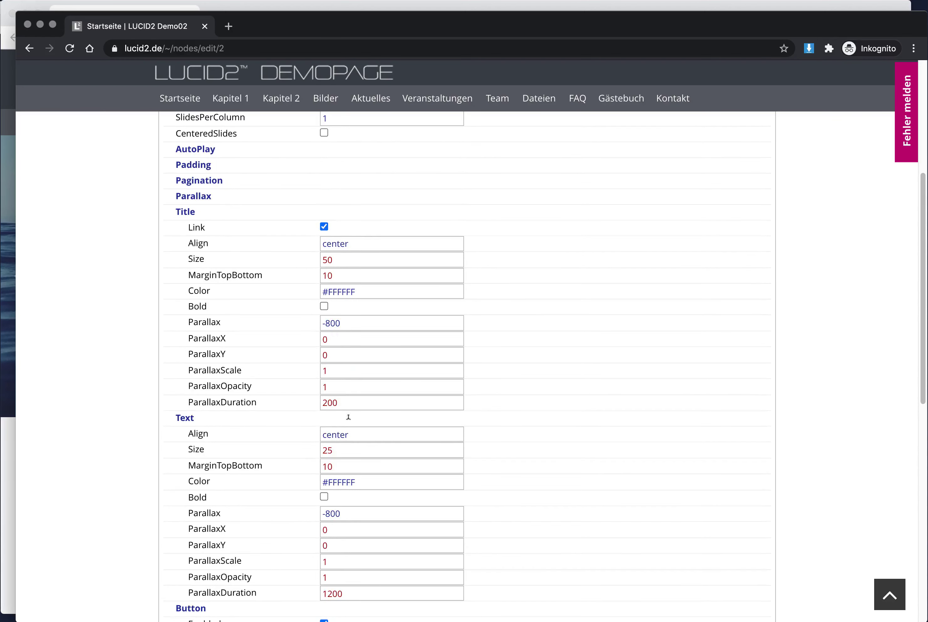
left_click(348, 403)
type("0")
scroll(586, 420, "up", 7)
left_click(661, 202)
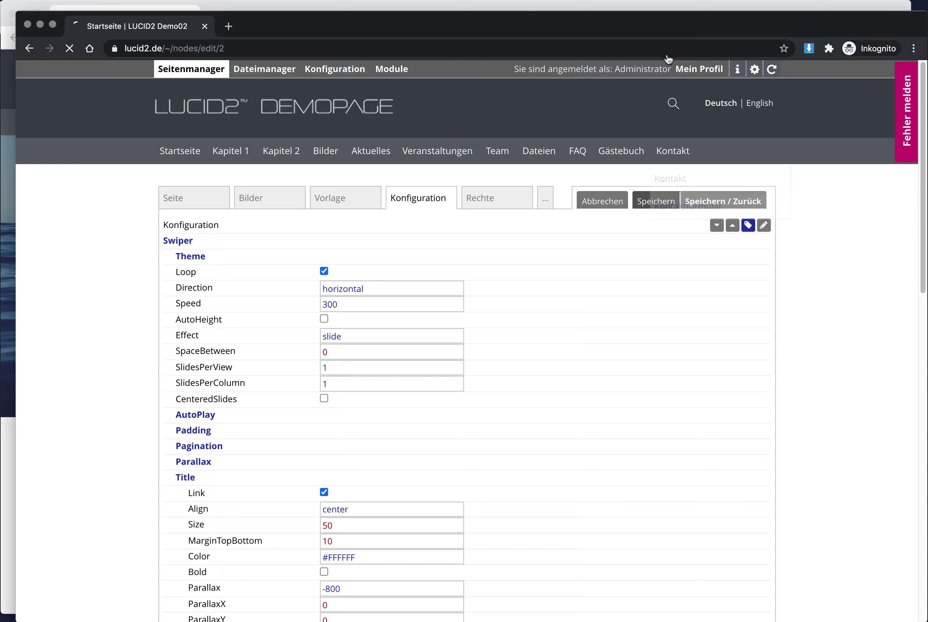
left_click(645, 9)
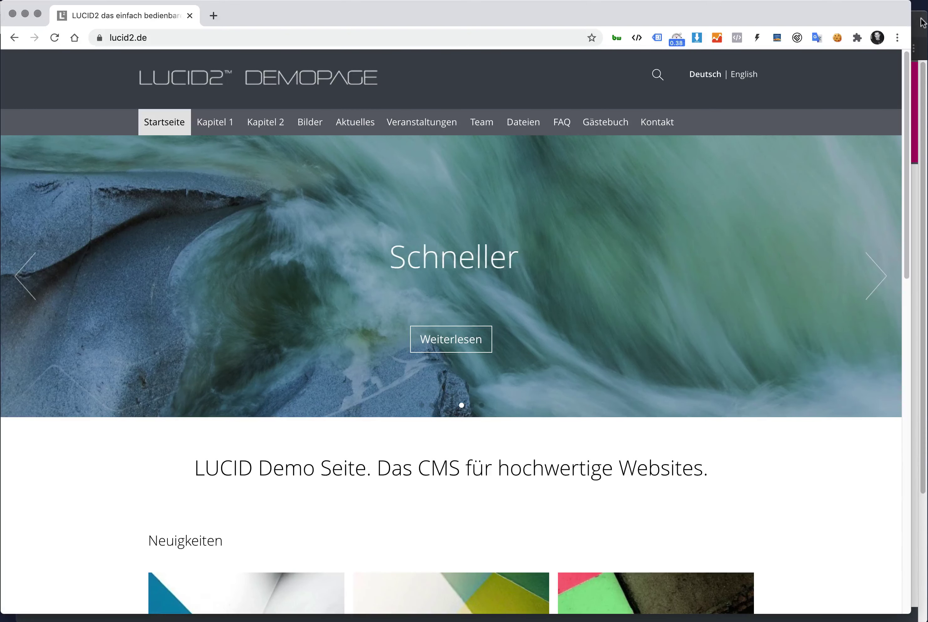
- Reopen the Title settings in the page editor, set ParallaxDuration to 50, and save the configuration
left_click(923, 22)
left_click(188, 478)
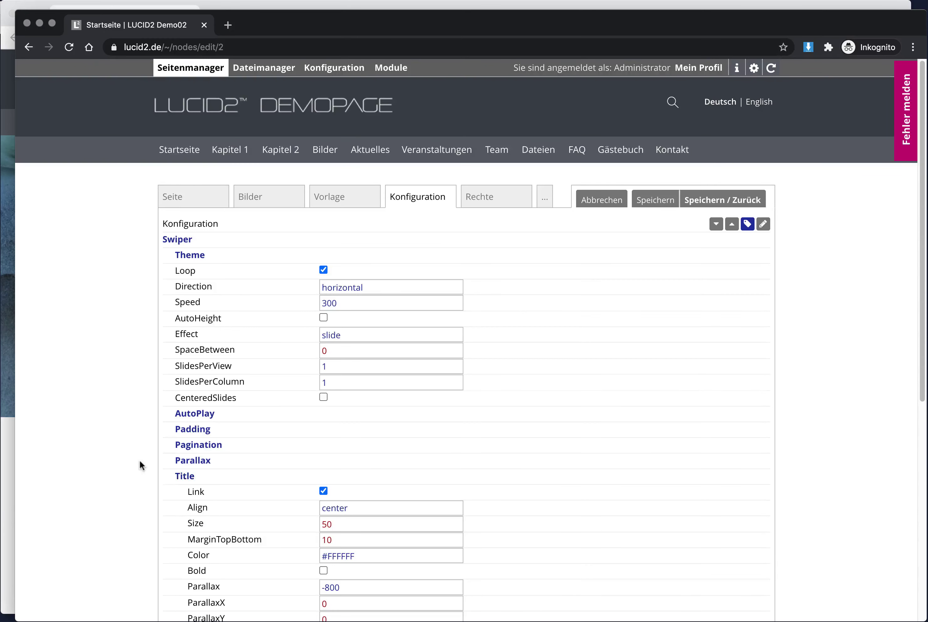
scroll(138, 455, "down", 6)
left_click_drag(349, 409, 246, 406)
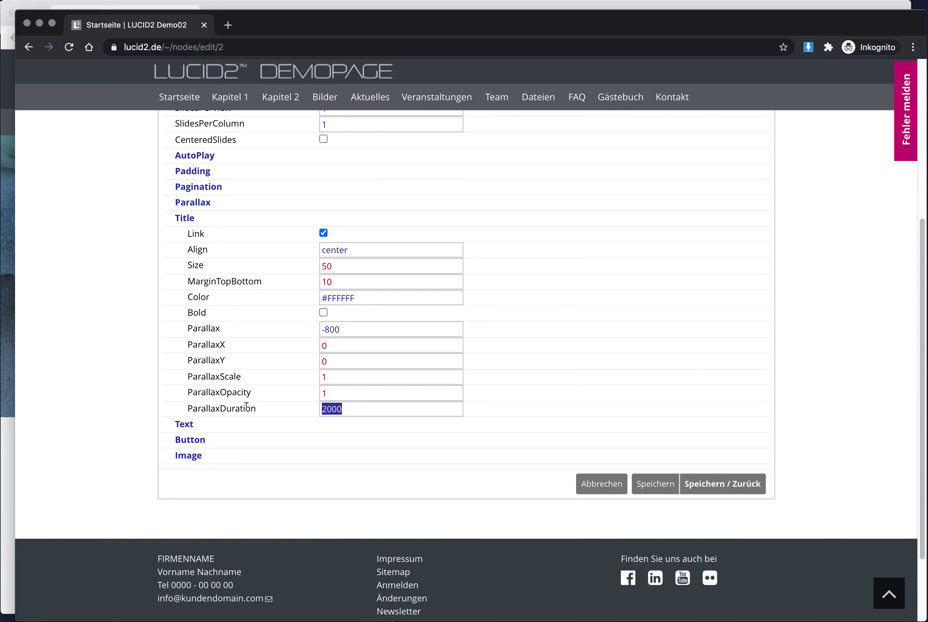
type("50")
left_click(656, 484)
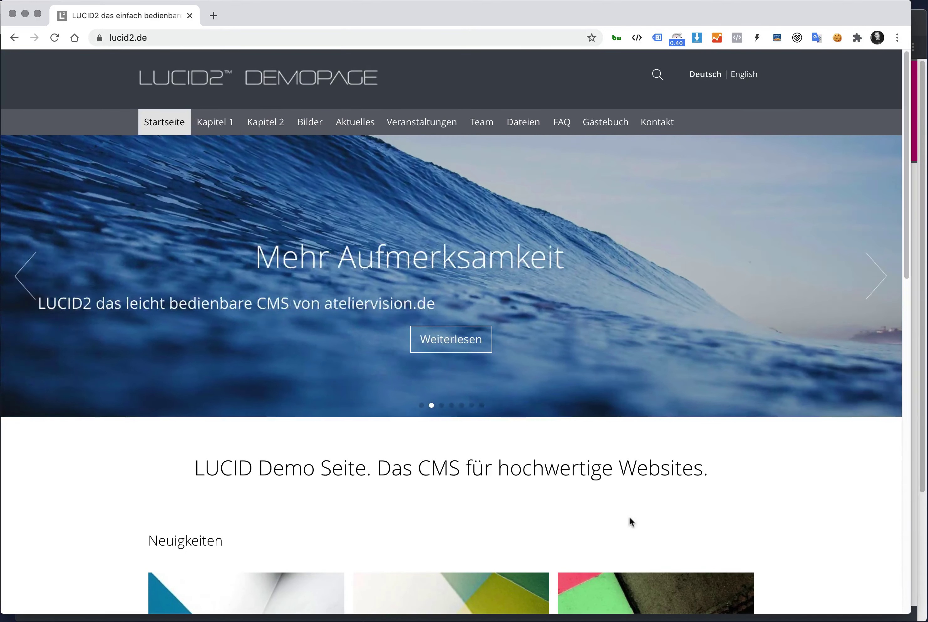
- Set the slide button's Size to 25 in the Button settings, save, and reload the public home page
left_click(918, 24)
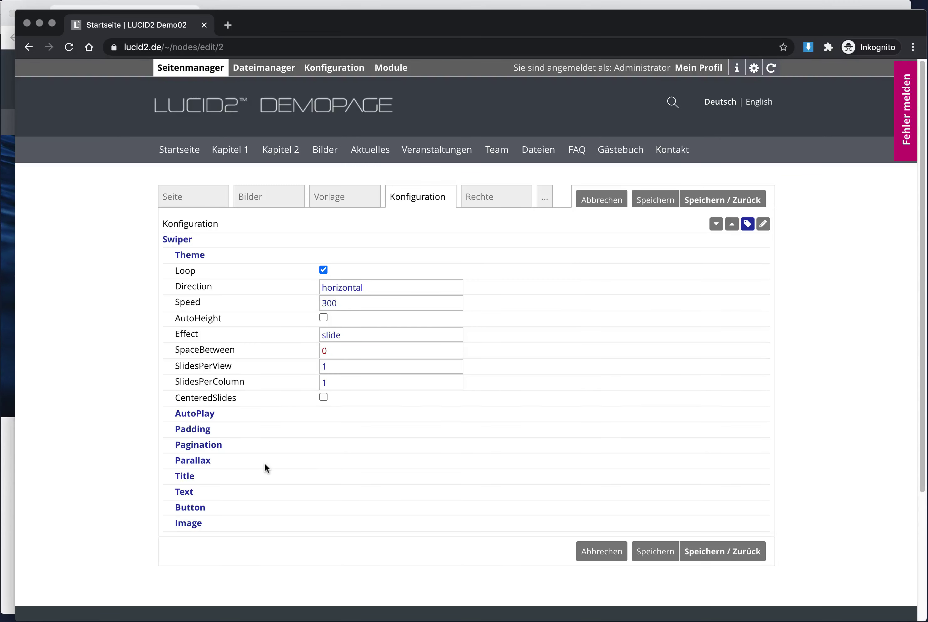
left_click(186, 508)
scroll(112, 462, "down", 7)
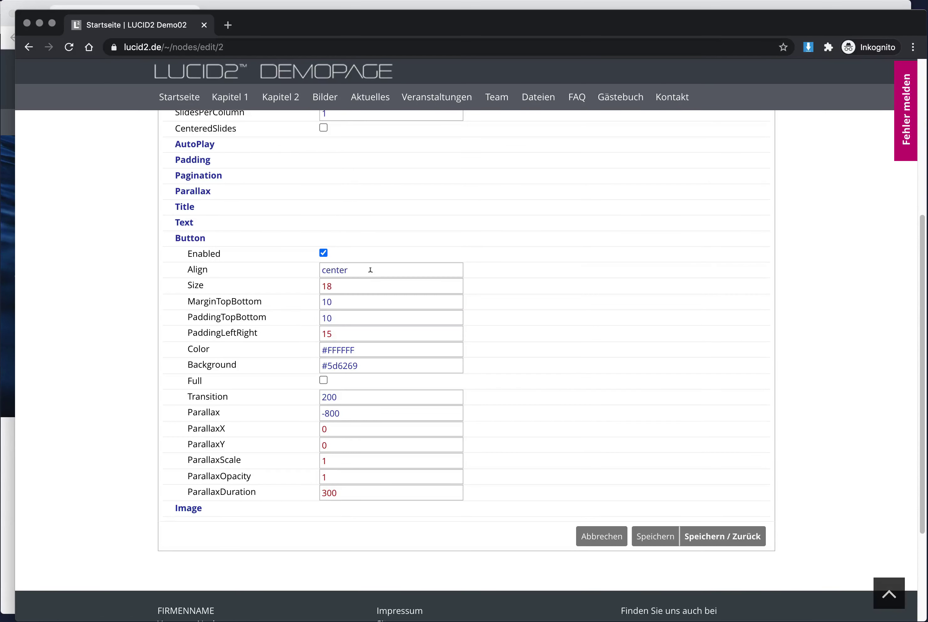
left_click_drag(355, 283, 292, 288)
type("5")
left_click(659, 529)
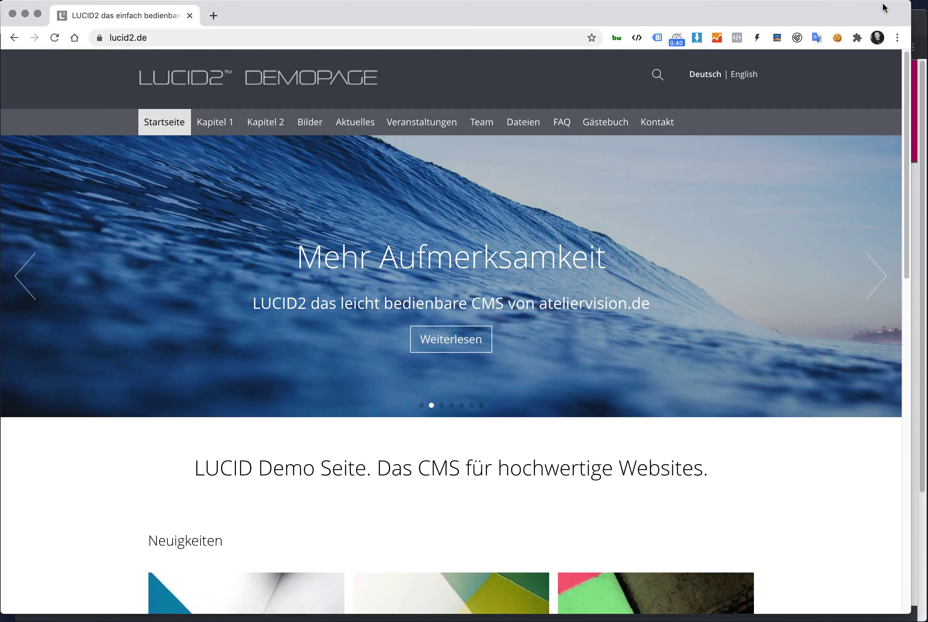
key("super+r")
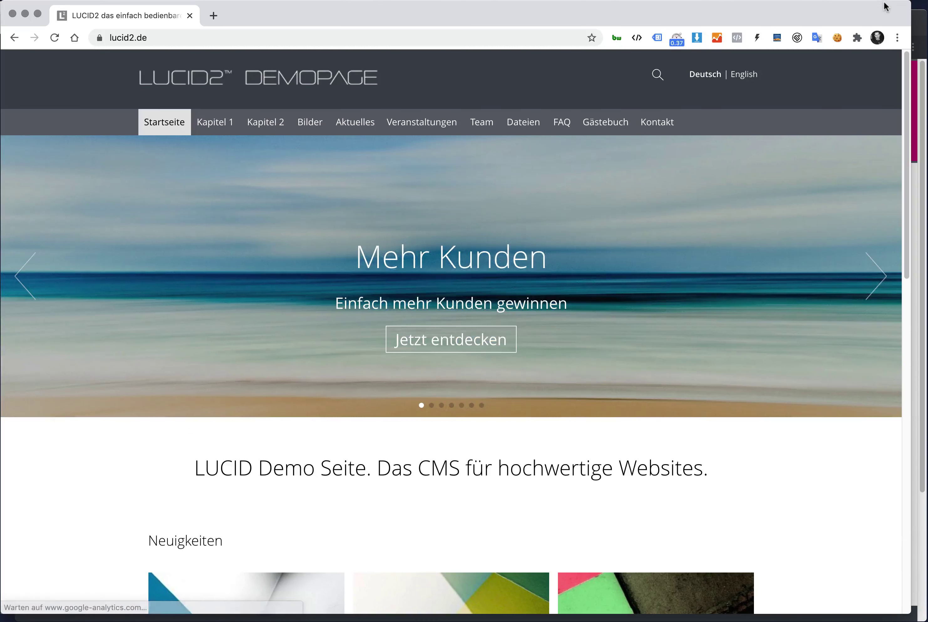
- Return to the page editor and set the slide text's Size to 15 in the Text settings
left_click(915, 34)
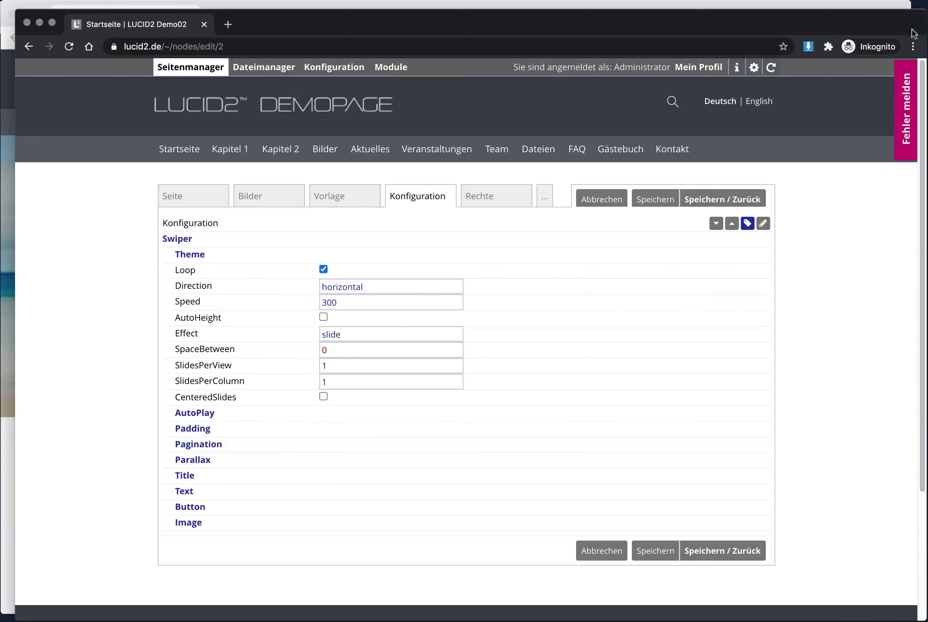
left_click(194, 490)
scroll(354, 500, "down", 2)
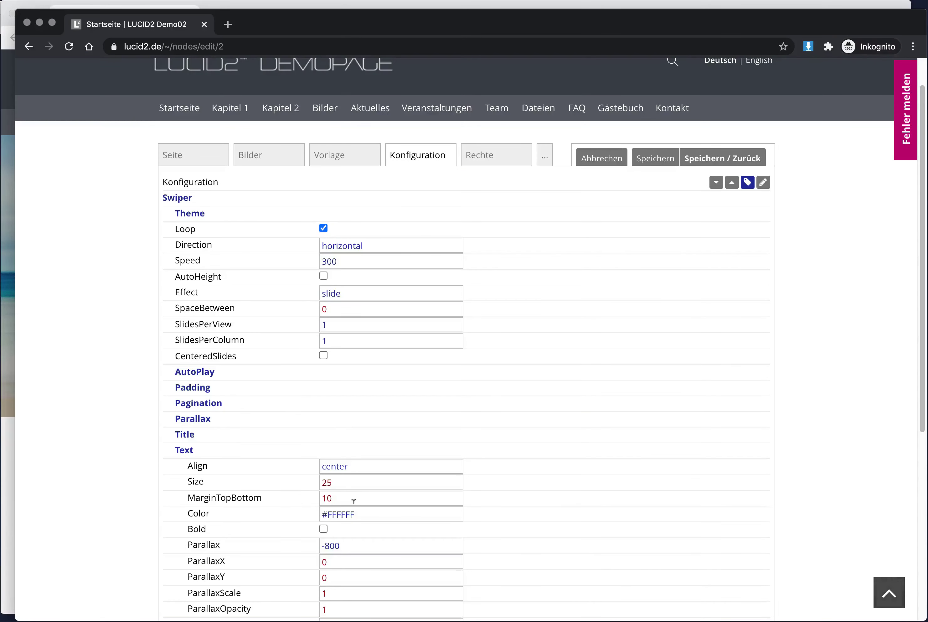
type("15")
scroll(470, 445, "down", 3)
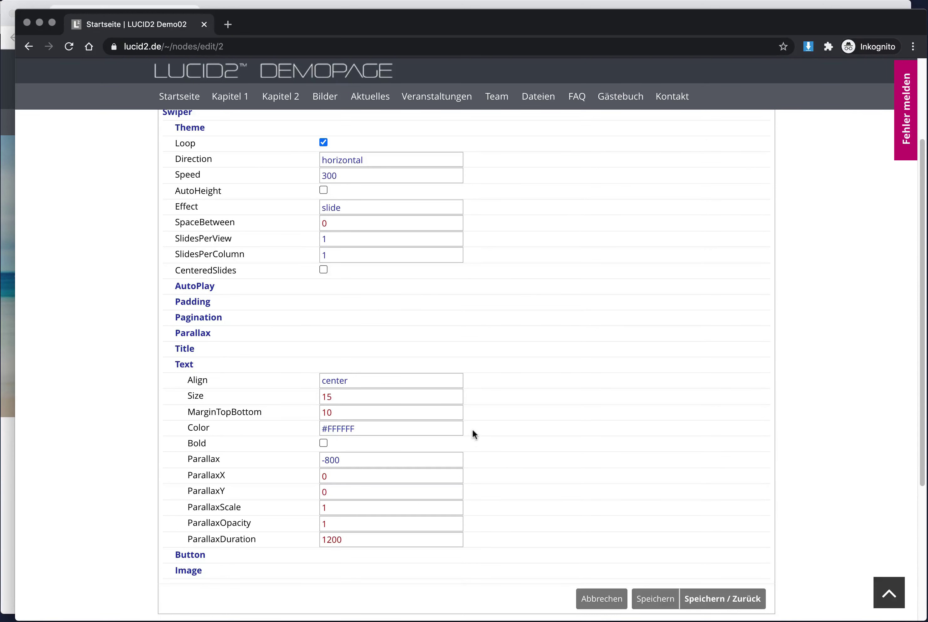
- Point out the slide text's Color, Bold and MarginTopBottom options, and set its Size to 50
left_click_drag(328, 428, 432, 426)
left_click(323, 443)
left_click_drag(349, 412, 283, 414)
left_click_drag(355, 396, 280, 396)
type("50")
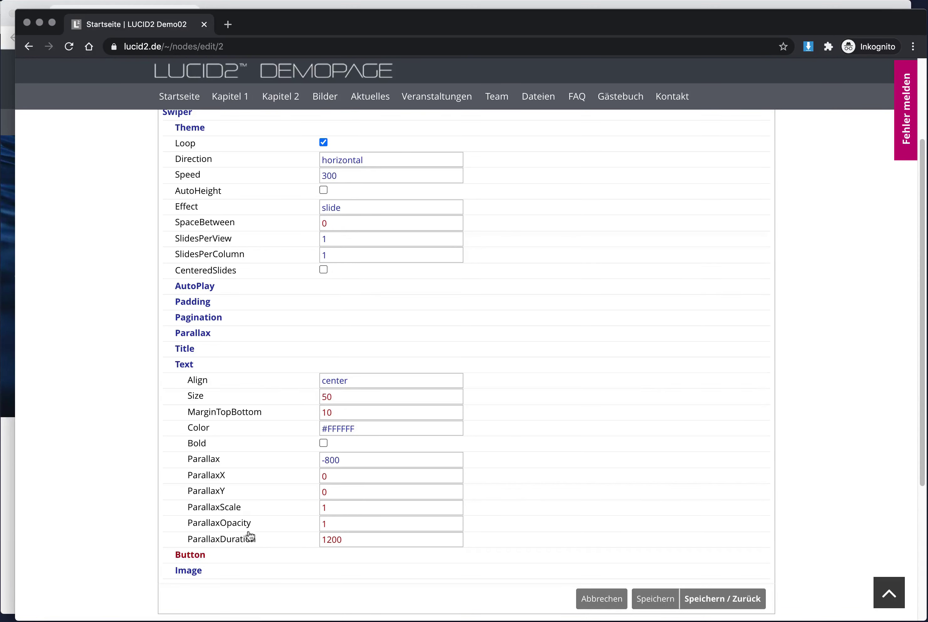
- Set the slide button's Size to 15, save the configuration, and view the slider on the public home page
scroll(518, 407, "down", 5)
scroll(517, 407, "down", 6)
scroll(514, 406, "up", 6)
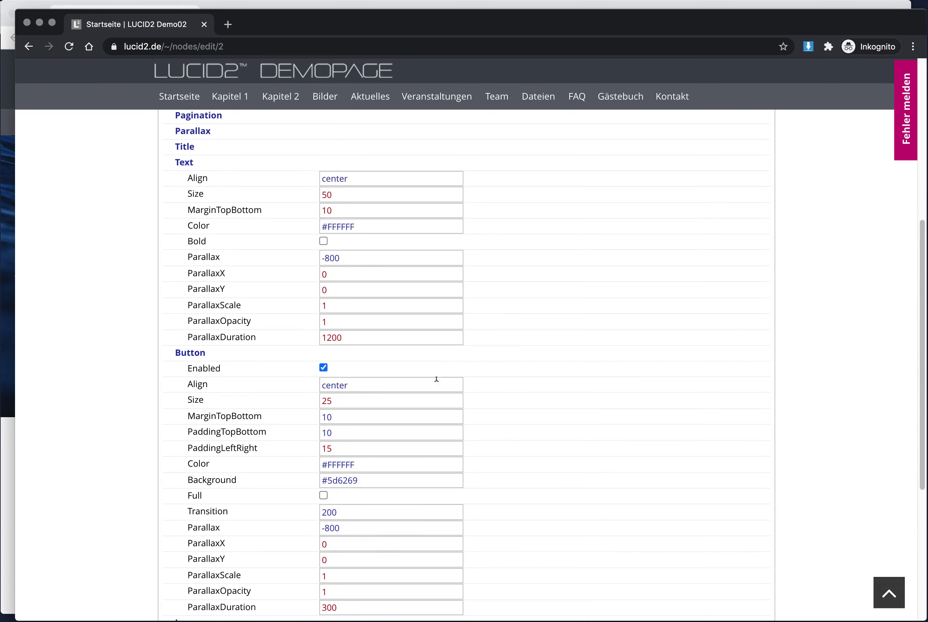
scroll(439, 381, "down", 1)
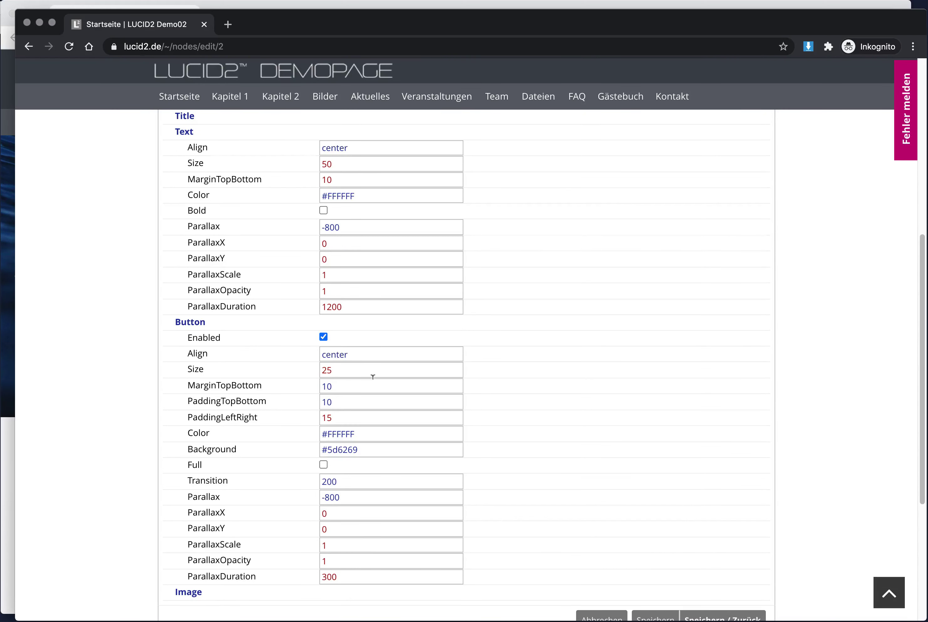
left_click_drag(372, 376, 258, 376)
scroll(627, 482, "down", 2)
left_click(647, 586)
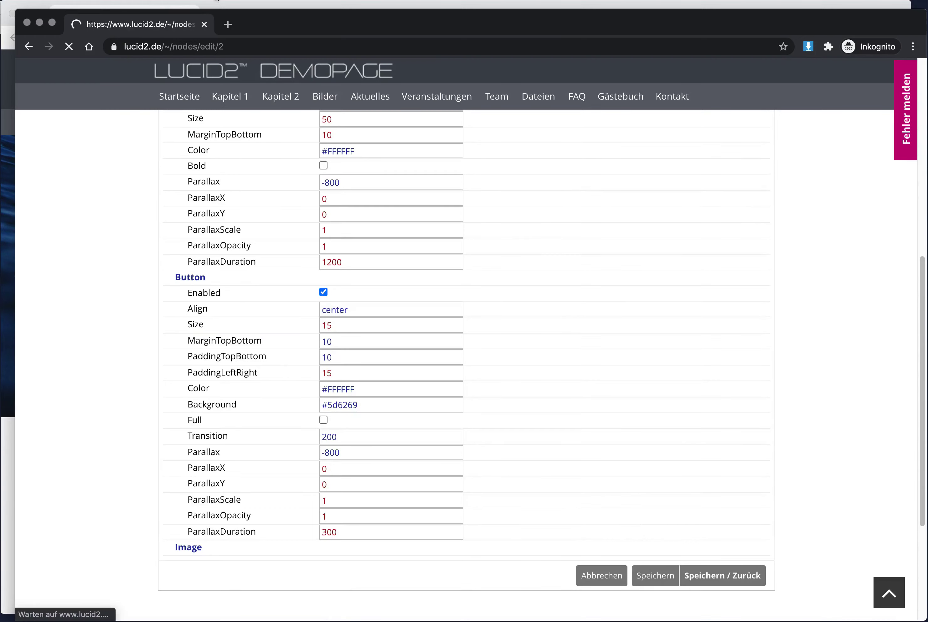
left_click(239, 4)
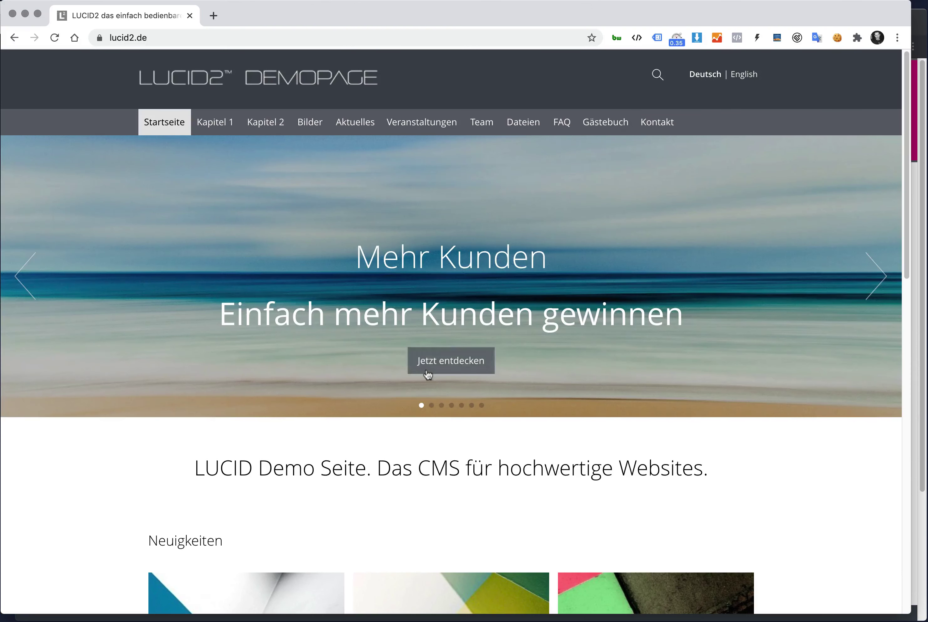
- Set the slide button's Size to 20, save the configuration, and reload the public home page
left_click(917, 44)
left_click(178, 508)
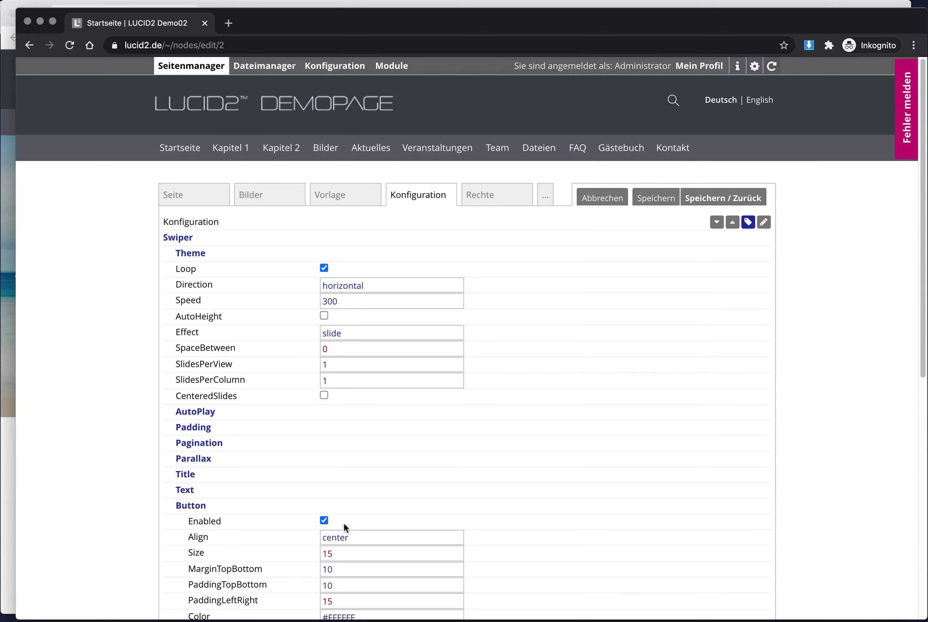
left_click_drag(344, 552, 290, 548)
type("25")
scroll(498, 452, "down", 5)
key("BackSpace")
key("BackSpace")
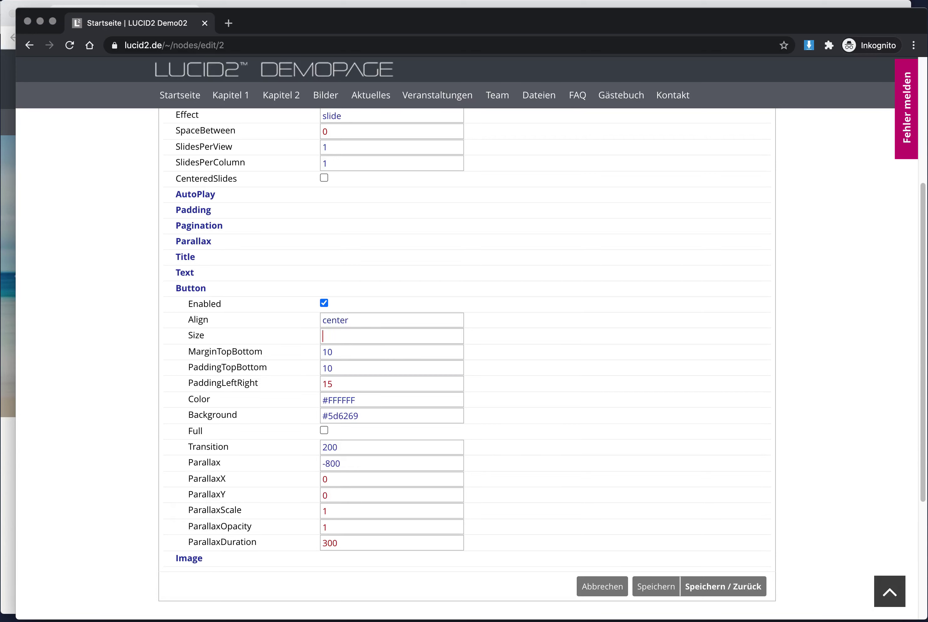
left_click(655, 587)
left_click(759, 4)
key("super+r")
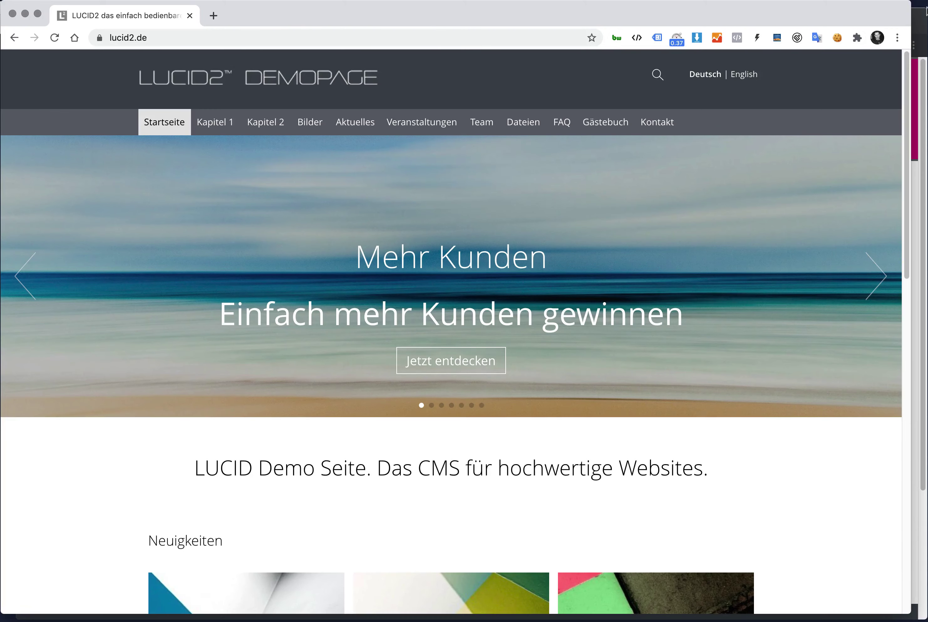
- Set the slide text's Size to 15 in the Text settings, save, and view the public home page
left_click(925, 12)
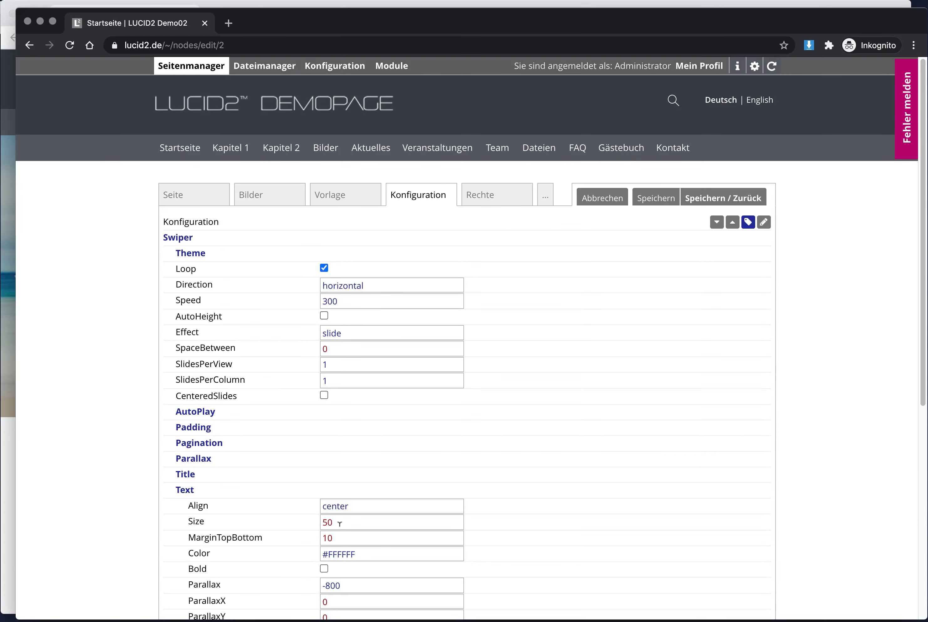
double_click(339, 523)
type("15")
scroll(116, 501, "down", 5)
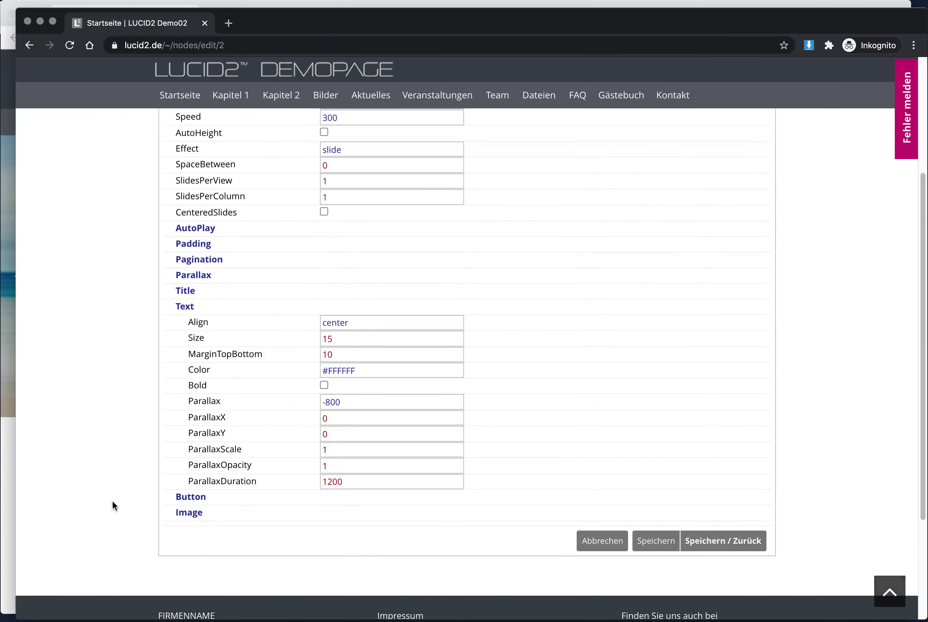
left_click(656, 540)
left_click(885, 7)
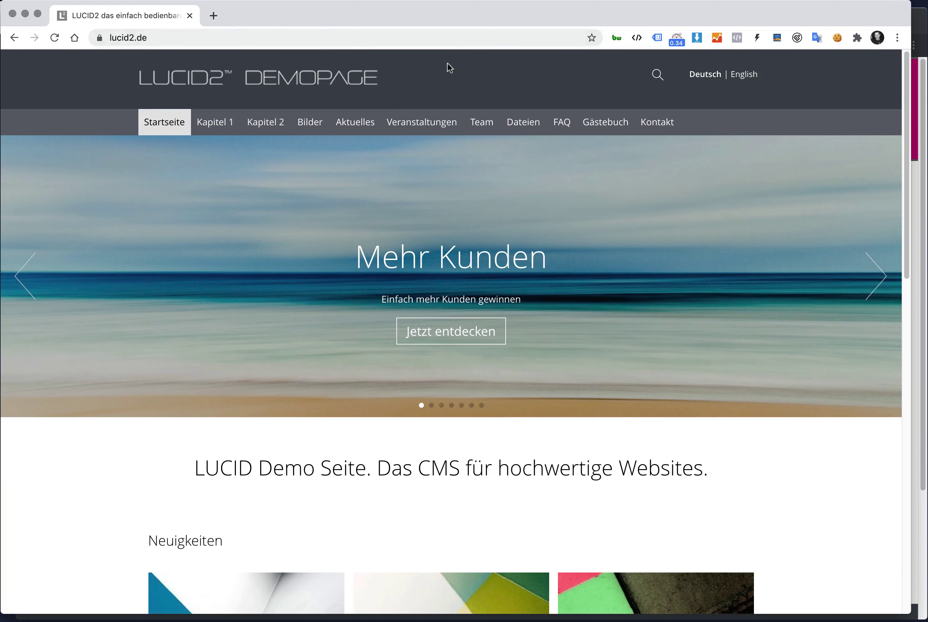
- Copy the slide button's Background color code, replace it with 000000, save the configuration, and view the public home page
left_click(919, 20)
left_click(191, 491)
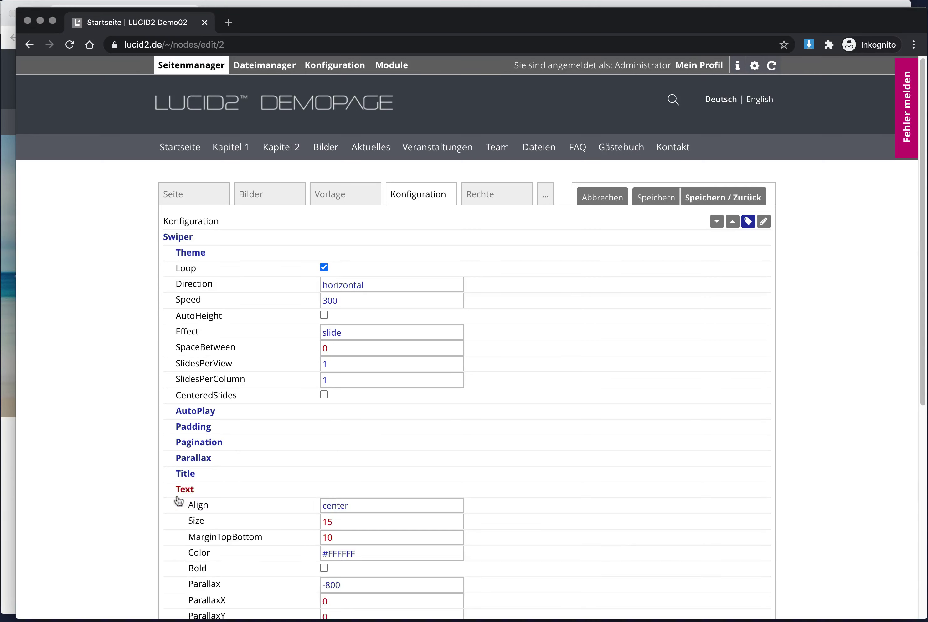
scroll(123, 496, "down", 3)
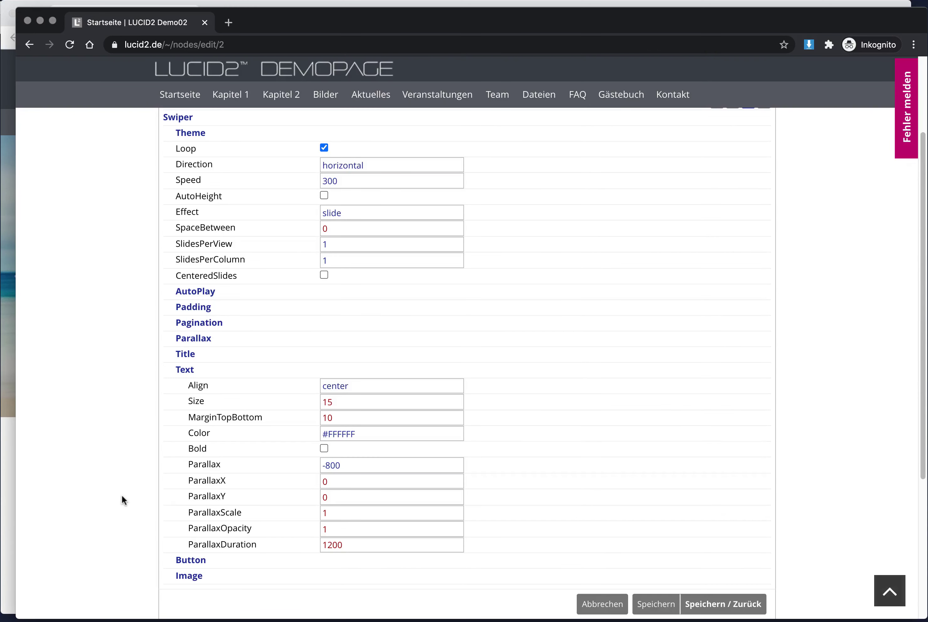
left_click(176, 368)
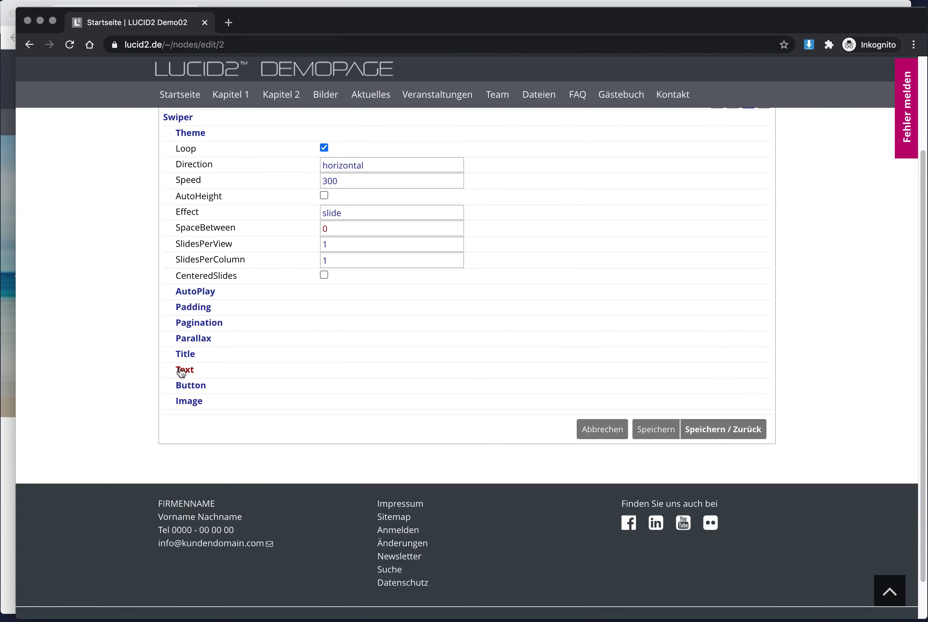
left_click(184, 386)
scroll(116, 439, "down", 3)
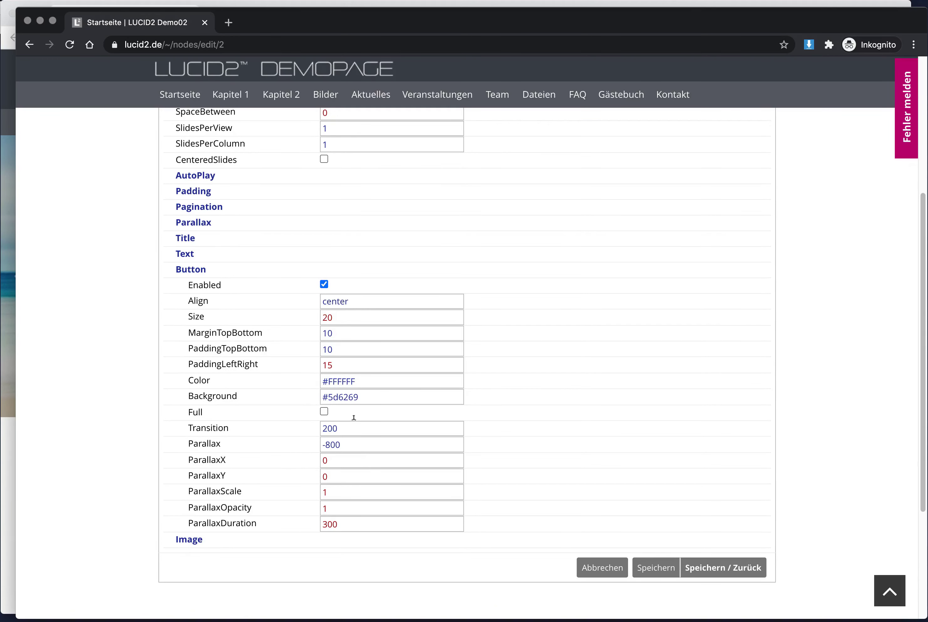
left_click_drag(338, 395, 396, 395)
key("super+c")
type("000000")
left_click(647, 573)
left_click(652, 4)
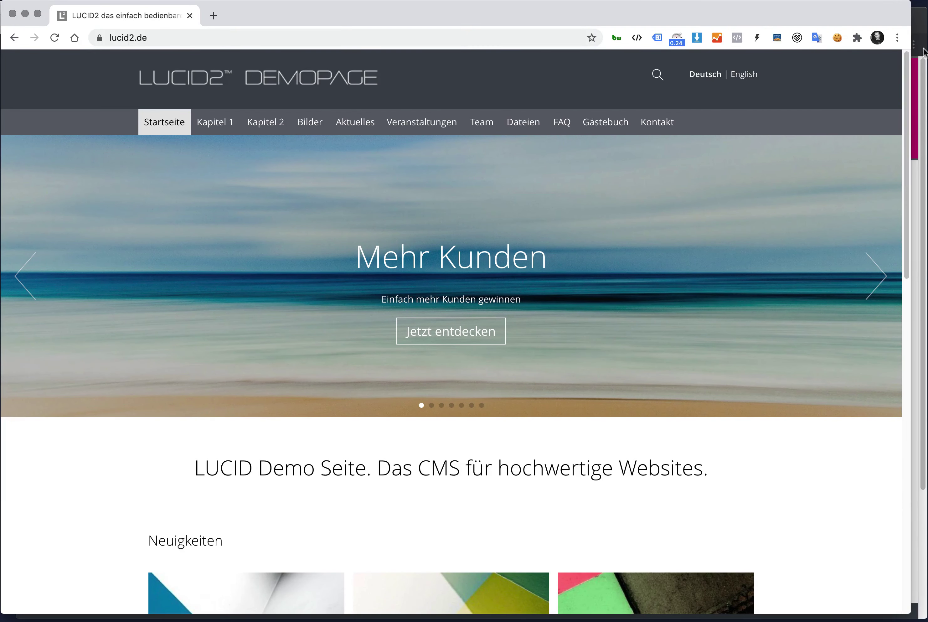
- Shorten the slide button's Background color to #000, save the configuration, and reload the public home page
left_click(918, 124)
left_click(188, 503)
scroll(376, 551, "down", 5)
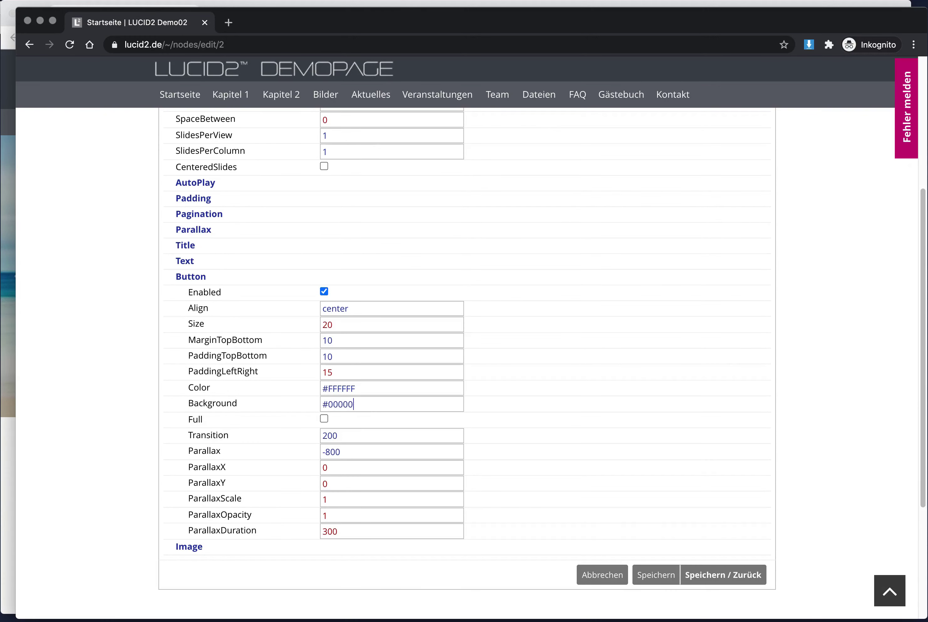
left_click_drag(358, 404, 344, 404)
key("BackSpace")
left_click(659, 575)
left_click(367, 4)
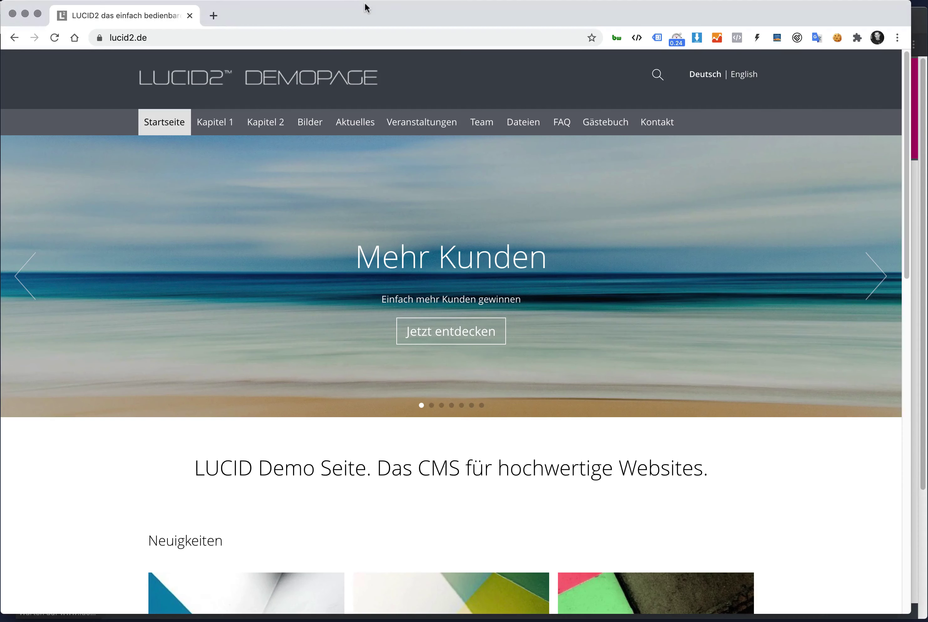
key("super+r")
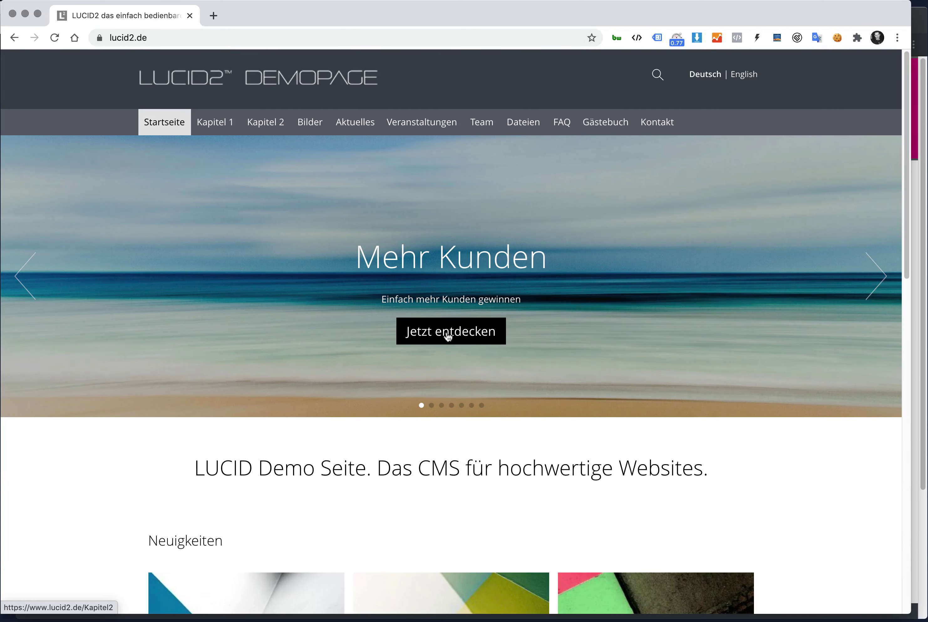
- Restore the slide button's Background to the copied #5d6269, enable Full, save, and view the slider on the public home page
left_click(915, 239)
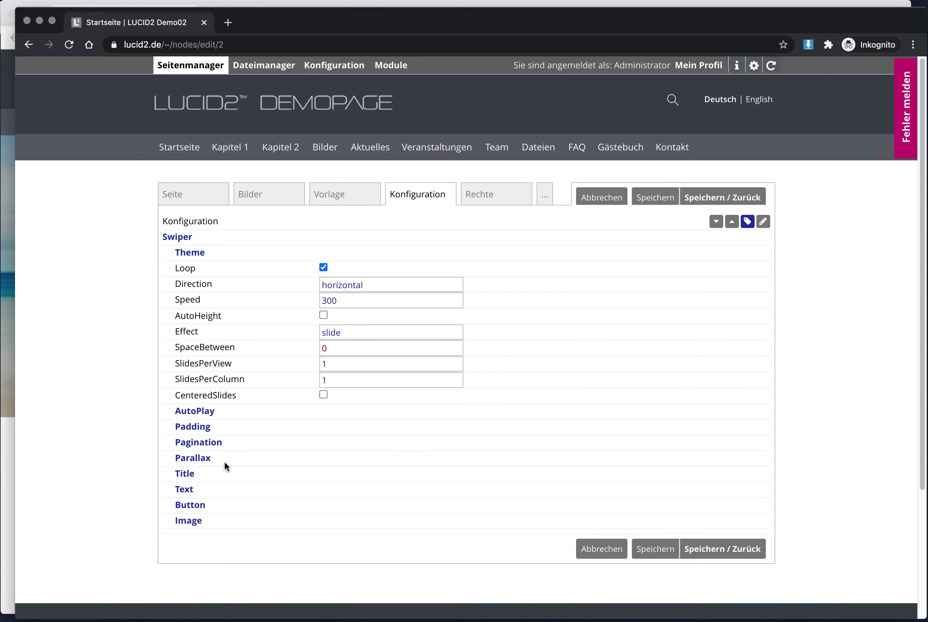
left_click(190, 505)
scroll(288, 519, "down", 5)
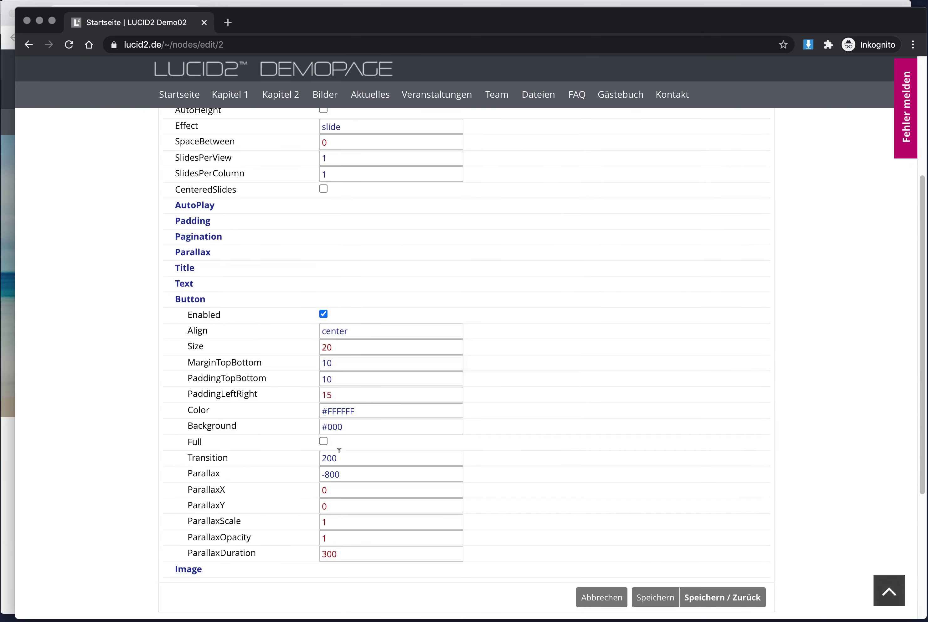
double_click(338, 425)
key("super+v")
left_click(324, 442)
left_click(652, 597)
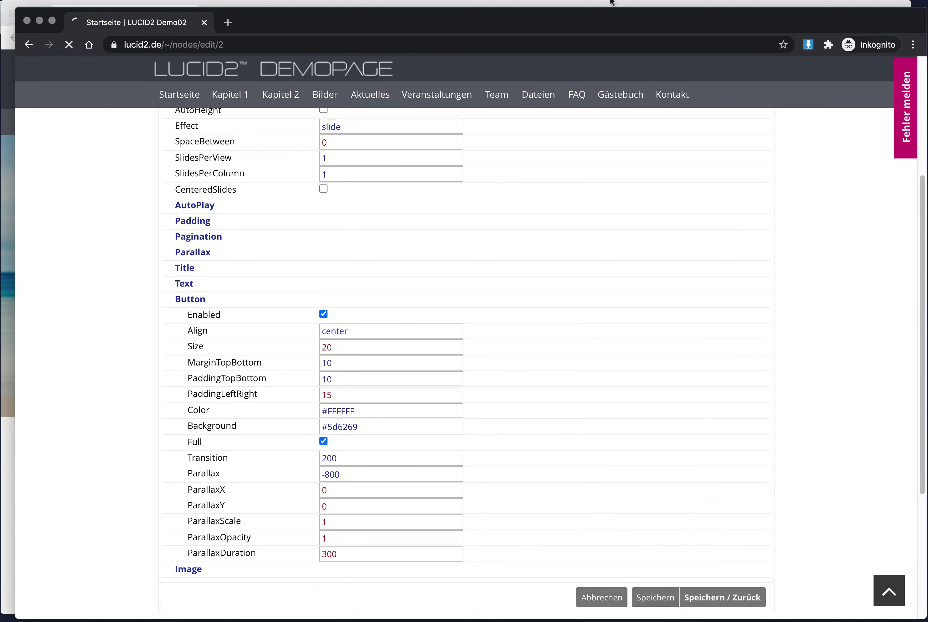
left_click(559, 4)
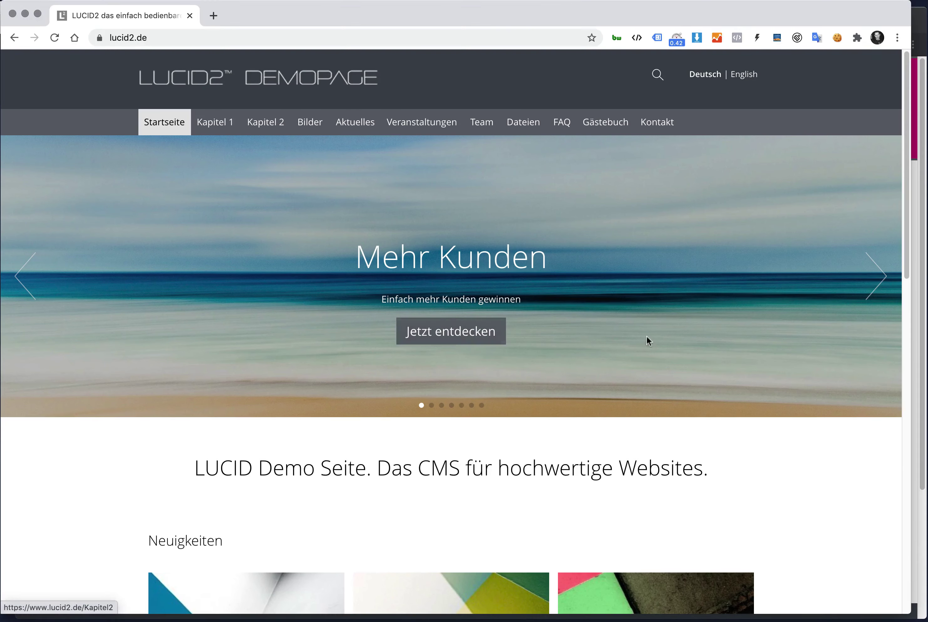
left_click(922, 22)
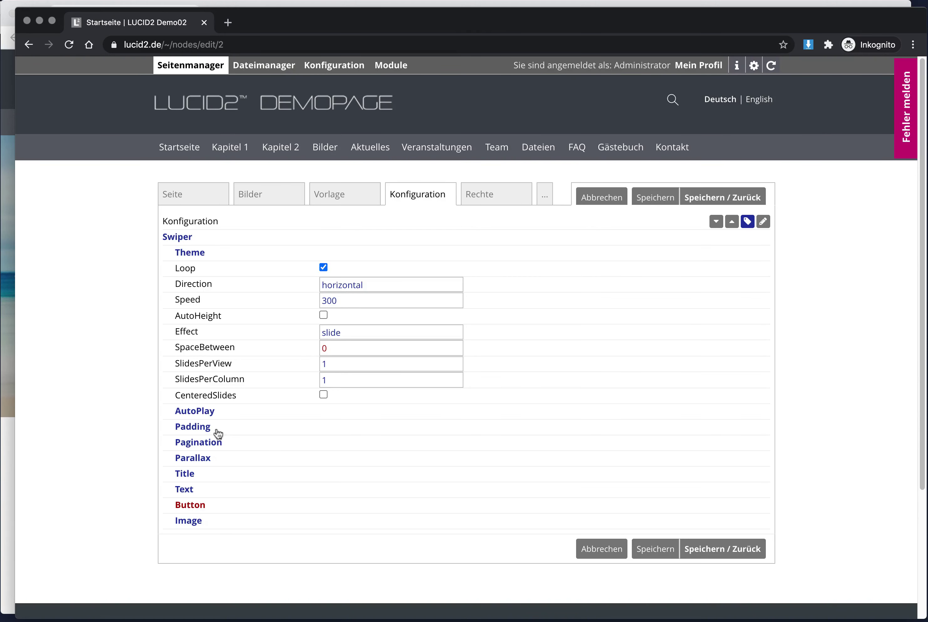
left_click(617, 6)
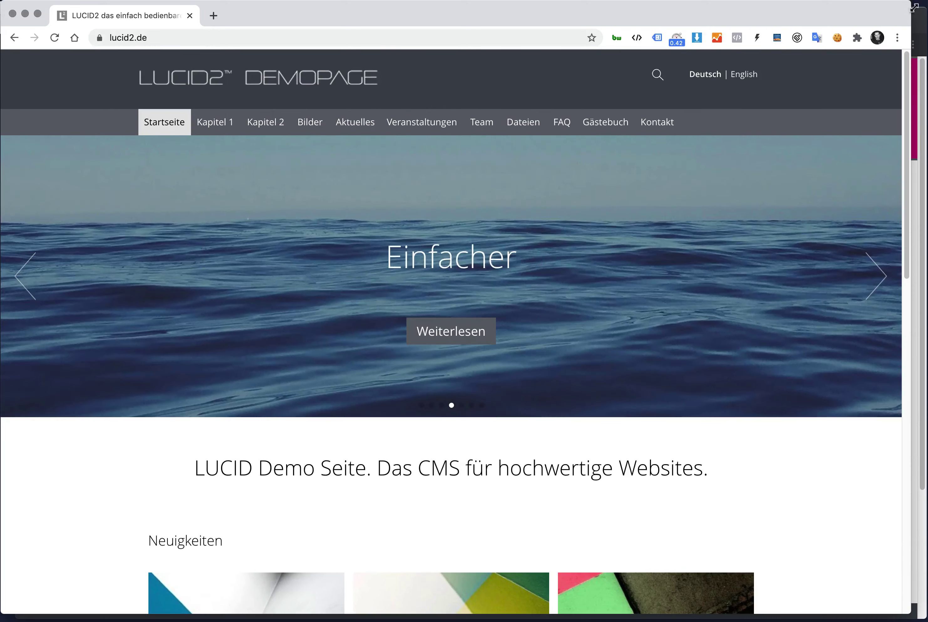
- Disable Full for the slide button, save the configuration, and check the button across several slides on the reloaded public home page
left_click(219, 618)
left_click(198, 505)
scroll(101, 492, "down", 5)
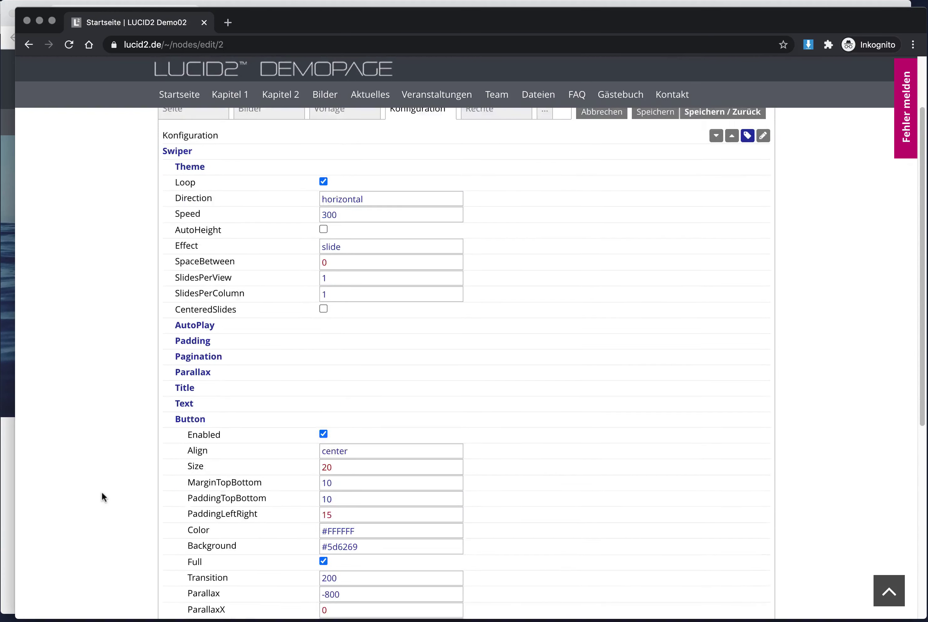
left_click(324, 486)
scroll(400, 480, "down", 6)
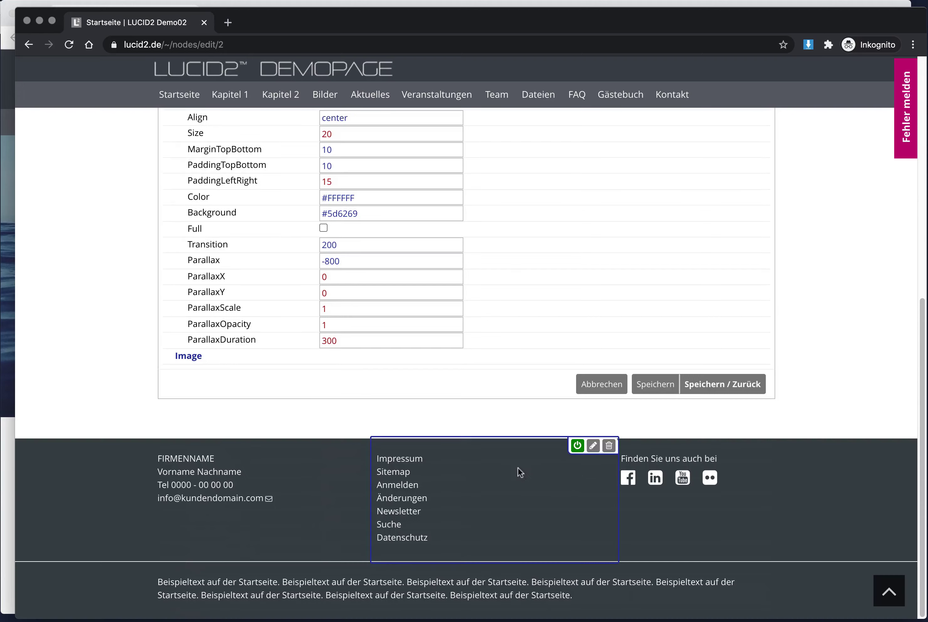
left_click(655, 383)
key("super+Tab")
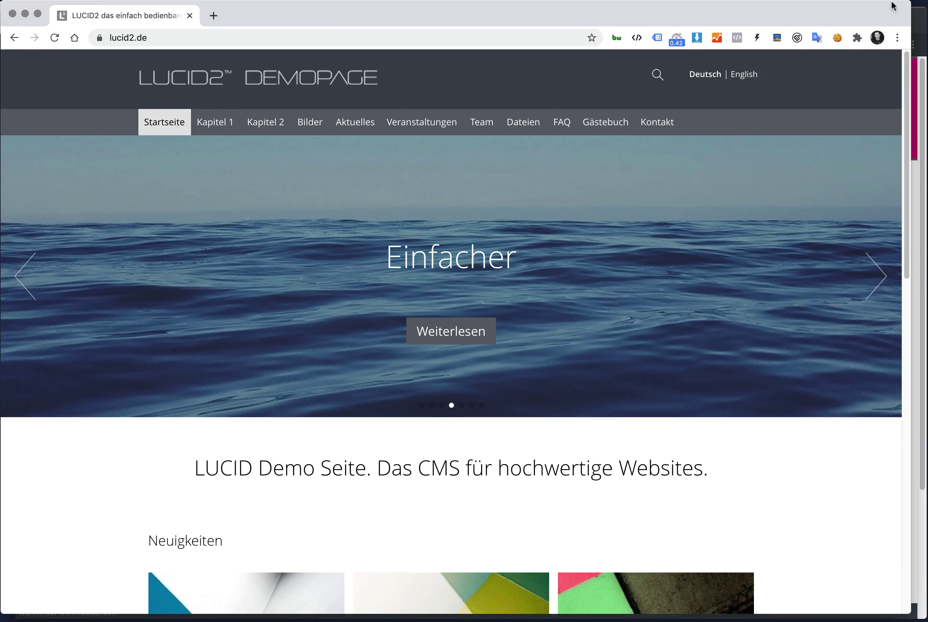
key("super+r")
left_click_drag(606, 407, 479, 346)
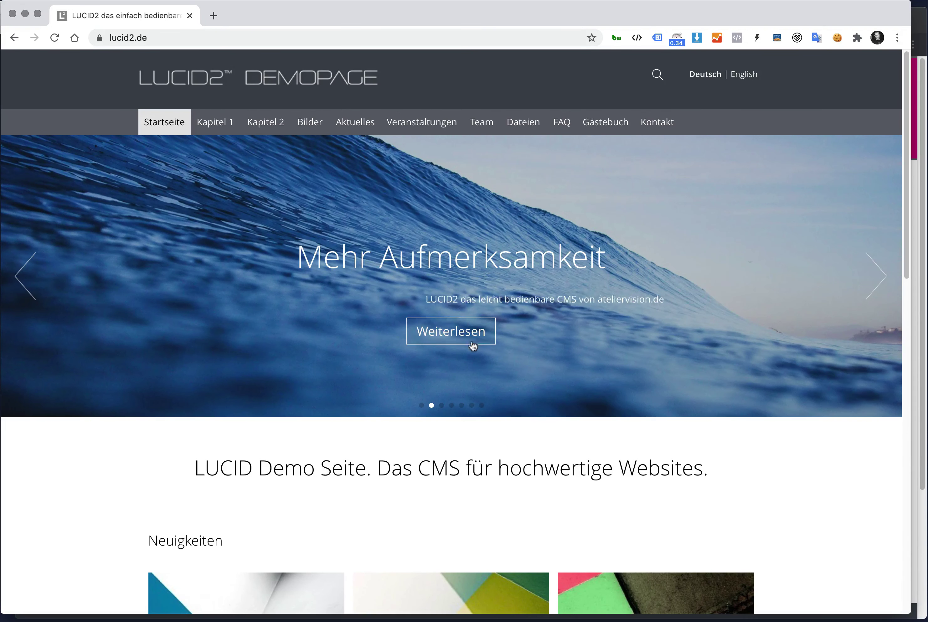
left_click_drag(673, 370, 412, 368)
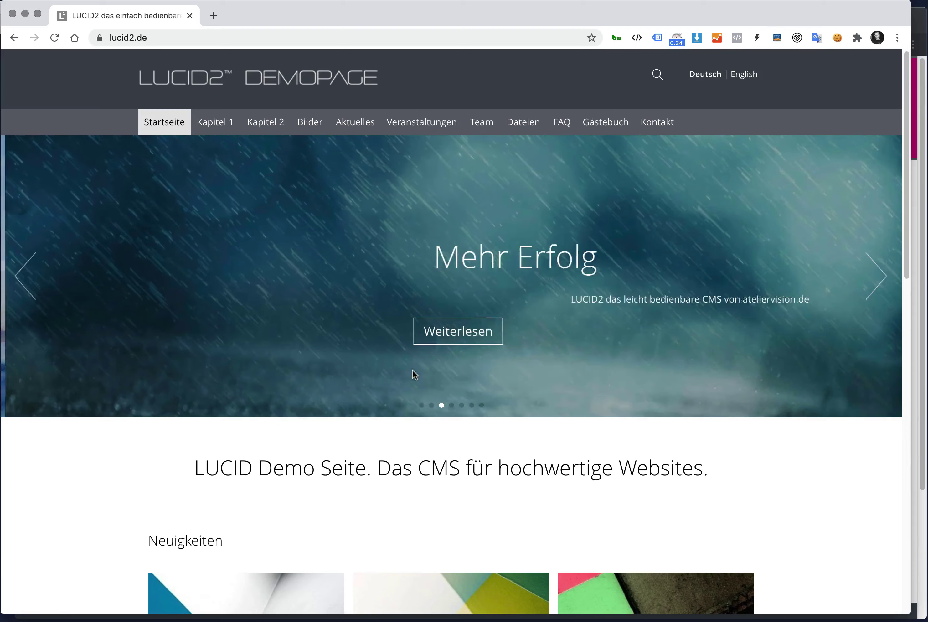
- Set entry 2 of the slider Image's Resize settings to 200, save the configuration, and view the public home page
left_click(922, 17)
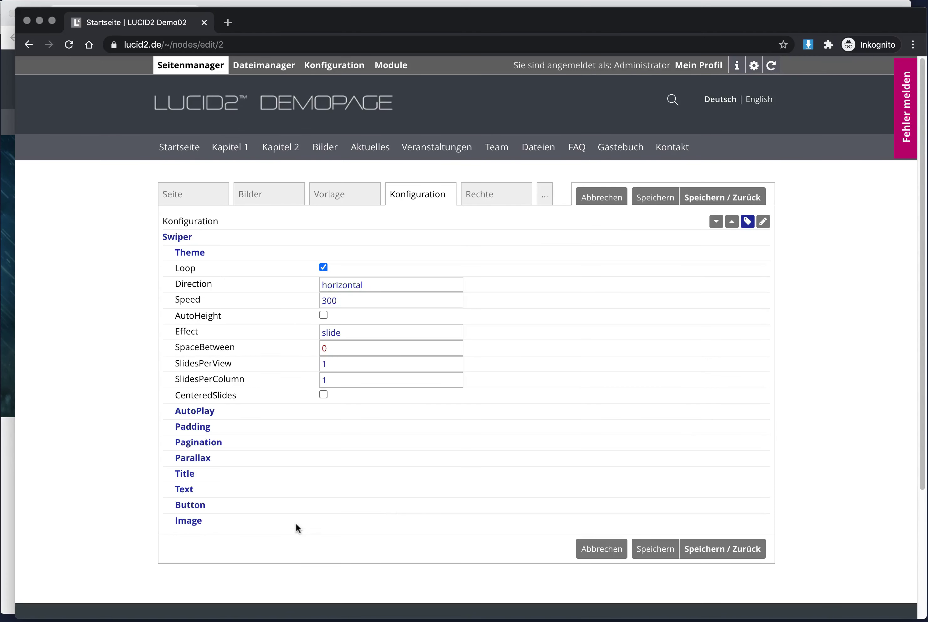
left_click(196, 521)
scroll(105, 502, "down", 5)
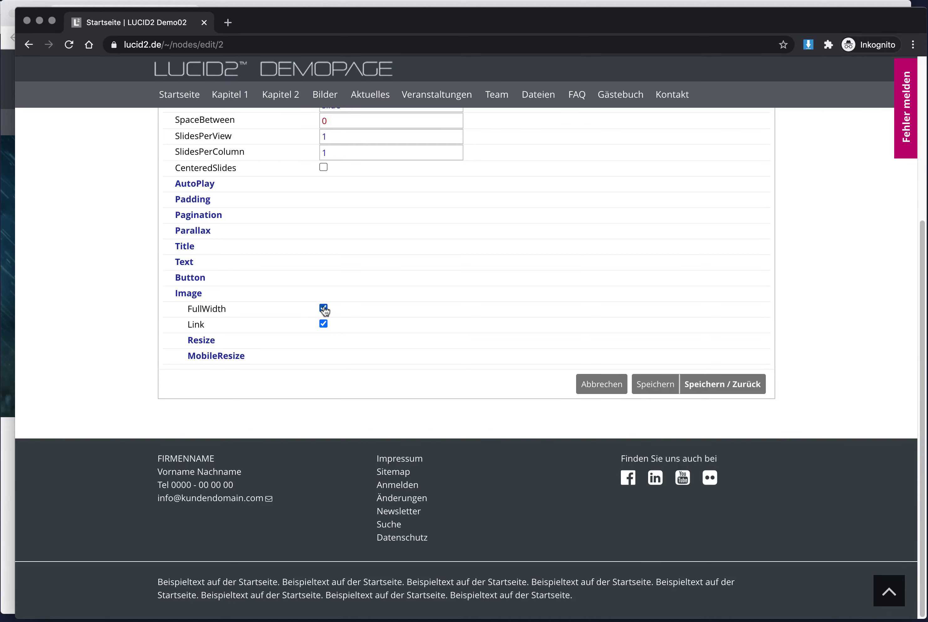
left_click(201, 340)
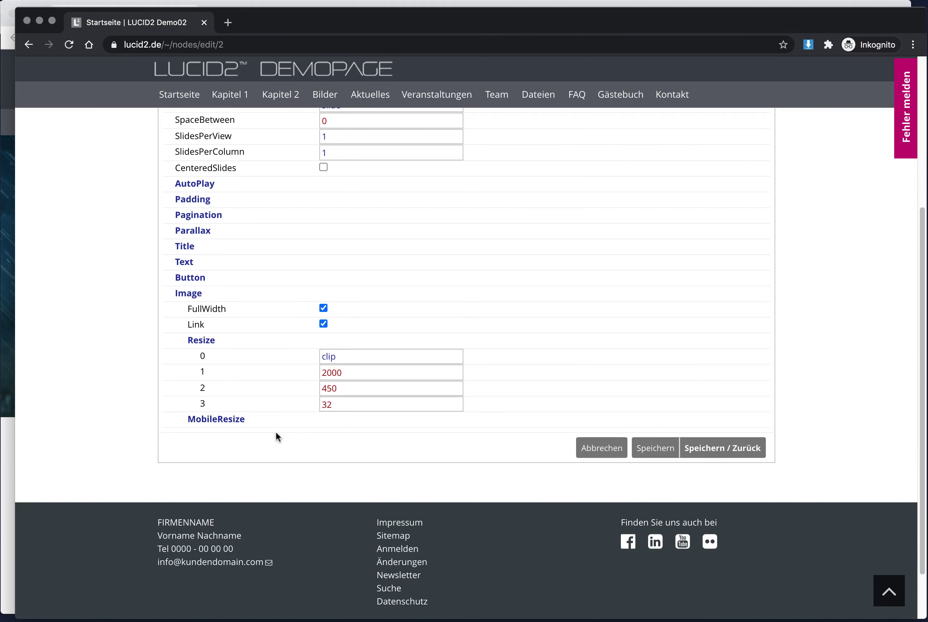
double_click(340, 389)
type("200")
left_click(637, 449)
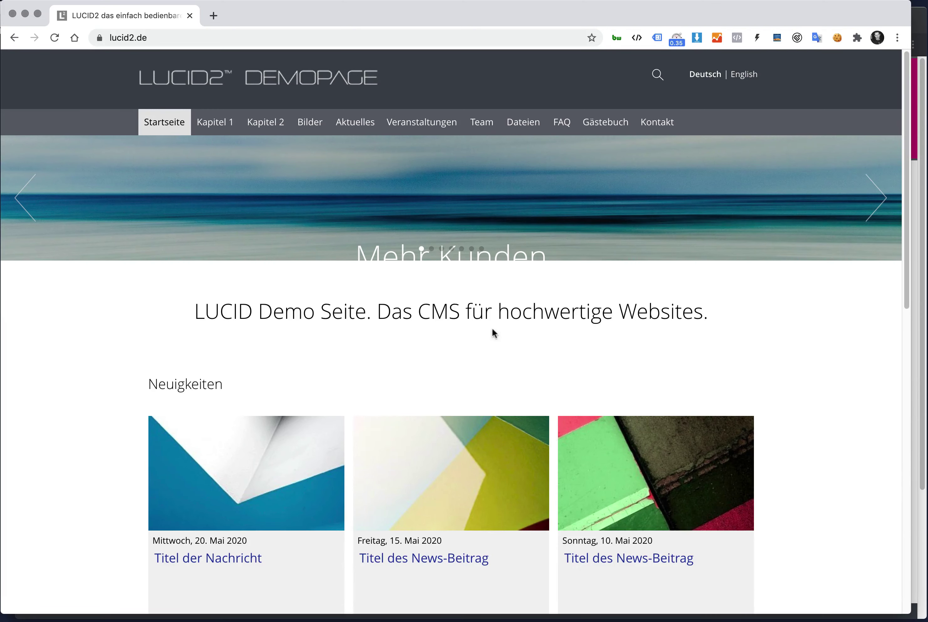
- Set entry 2 of the Image Resize settings to 800, save, and inspect the whole slider area on the public home page
left_click(924, 20)
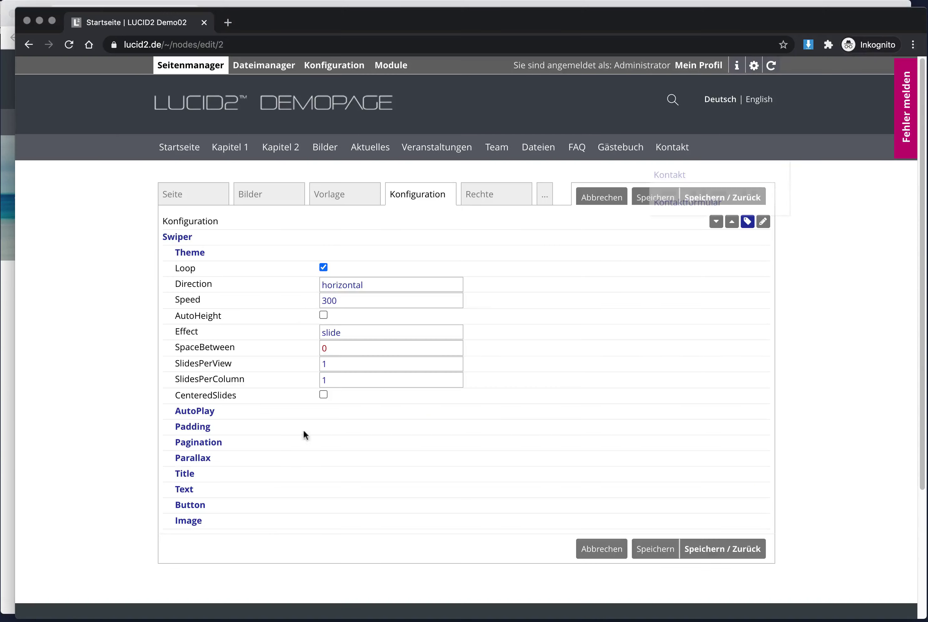
left_click(190, 520)
scroll(317, 510, "down", 5)
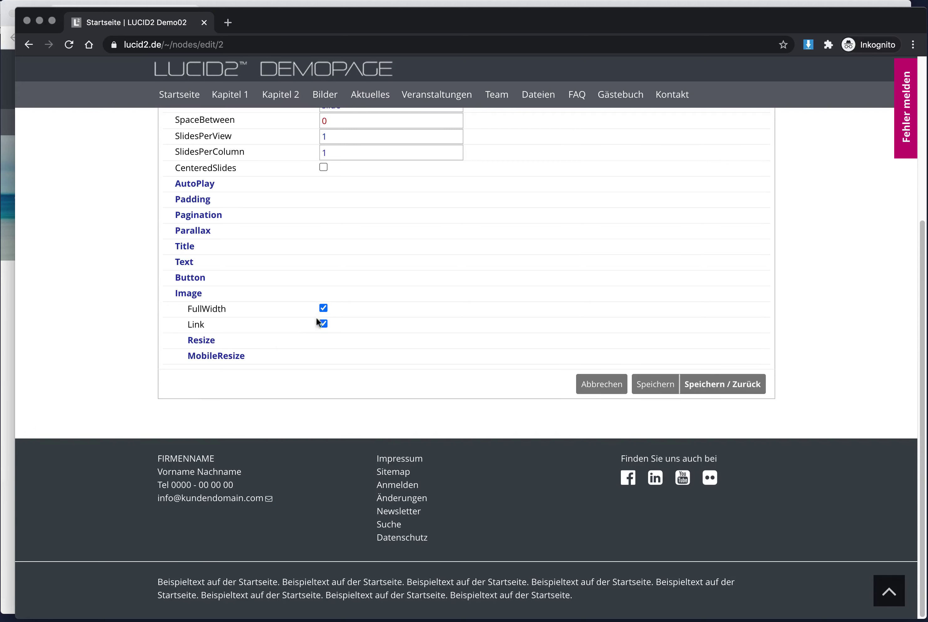
left_click(208, 340)
double_click(345, 397)
double_click(352, 386)
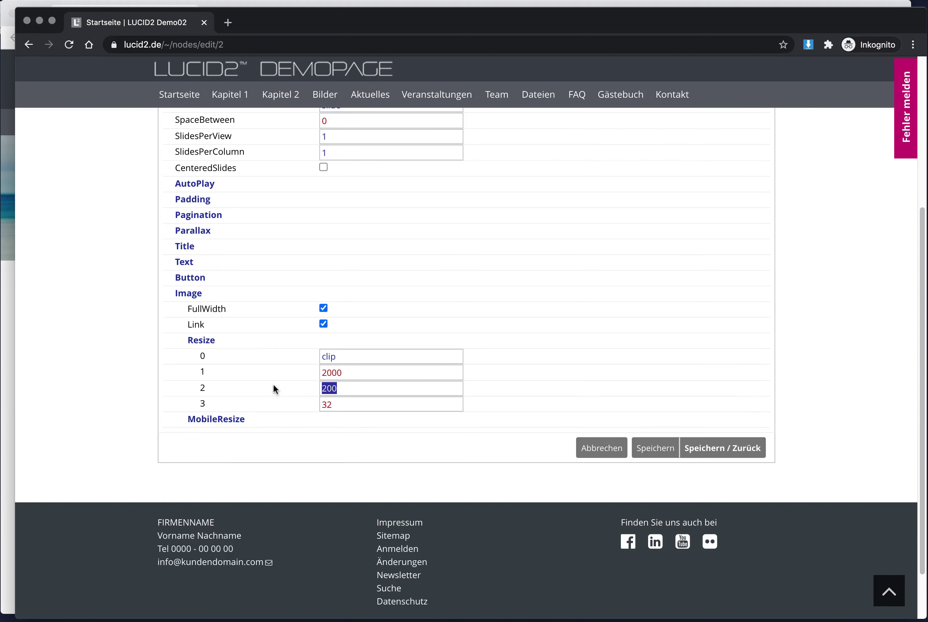
type("800")
left_click(650, 447)
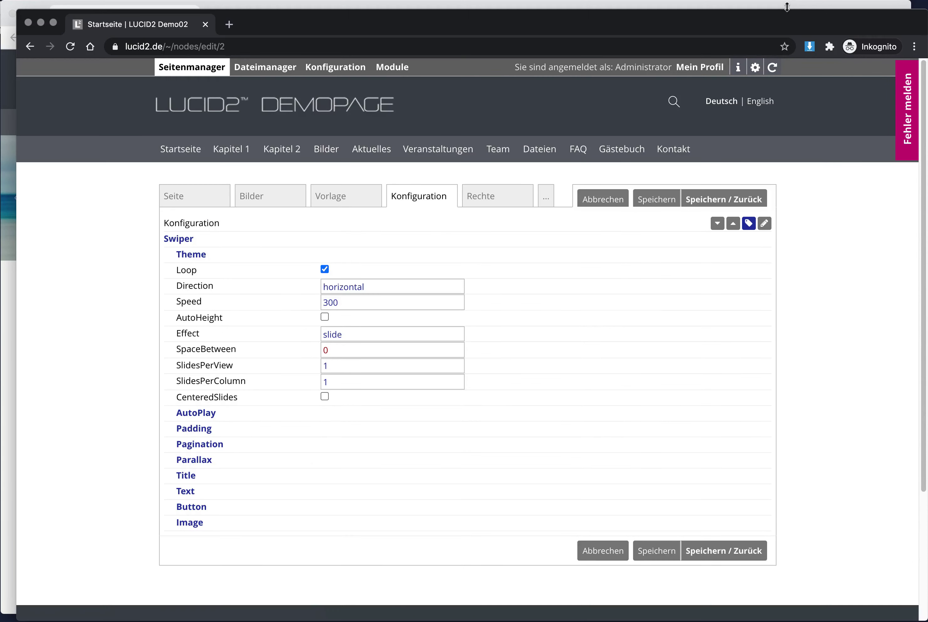
left_click(785, 2)
scroll(730, 164, "down", 5)
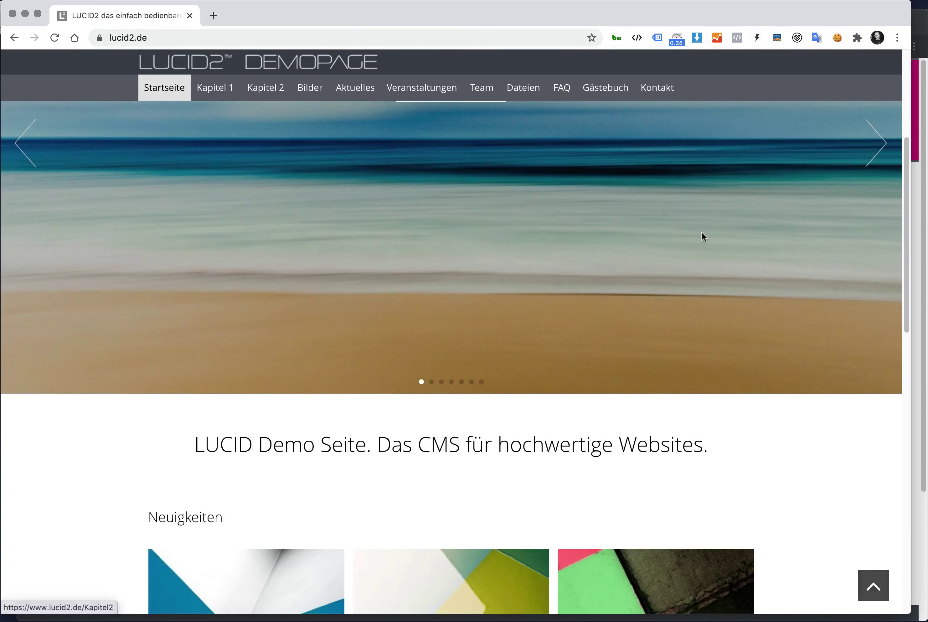
scroll(698, 240, "up", 5)
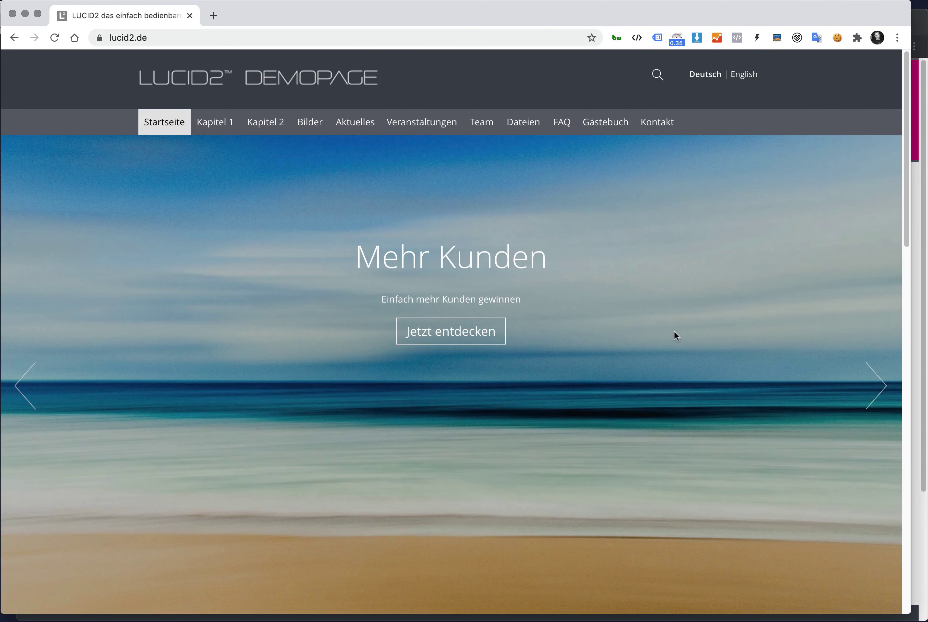
left_click(907, 311)
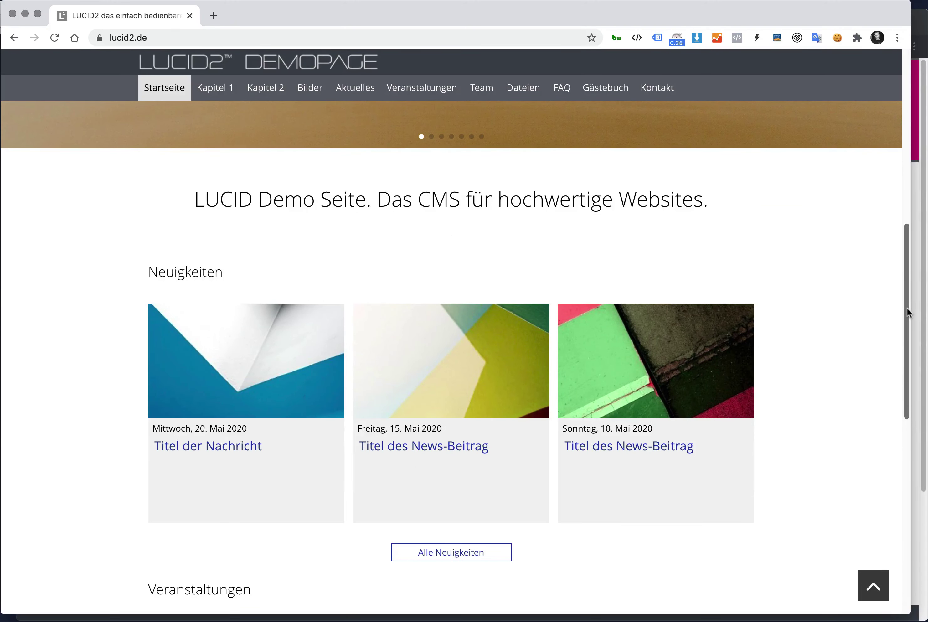
scroll(907, 311, "up", 5)
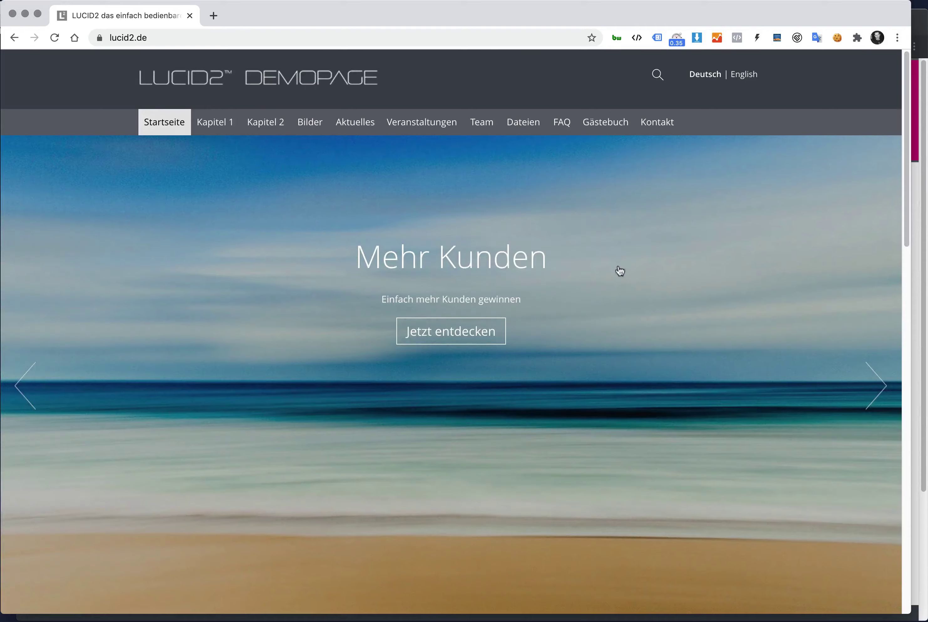
- Change entry 2 of the slider Image's Resize settings to 350, save the configuration, and check the public home page
key("super+grave")
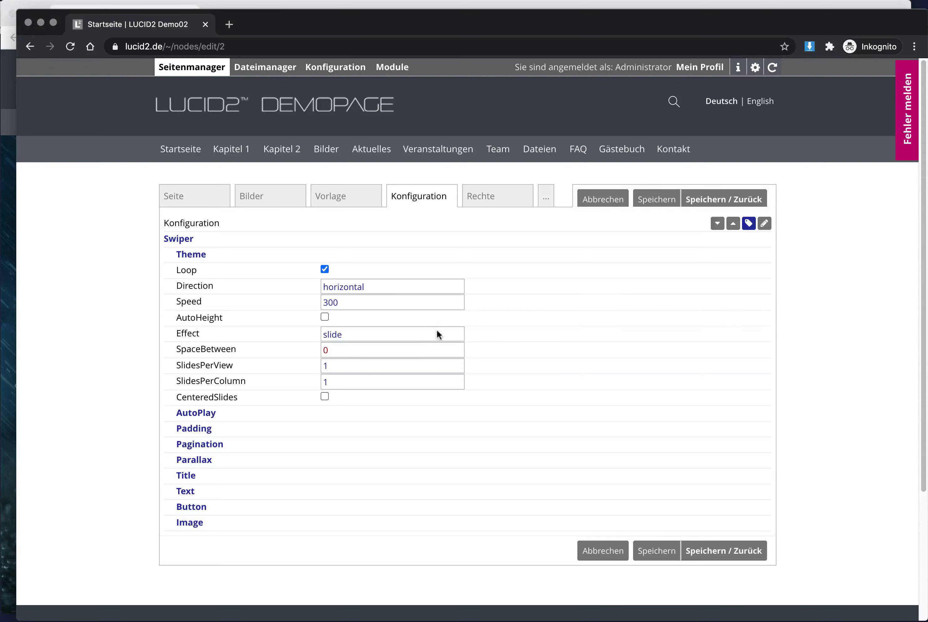
scroll(366, 480, "down", 2)
left_click(191, 526)
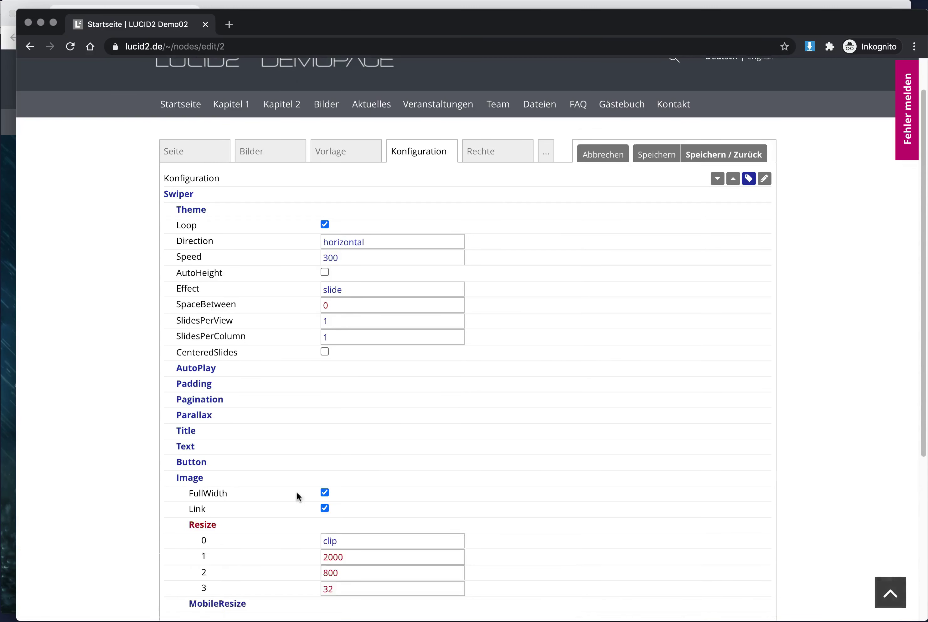
scroll(365, 503, "down", 1)
left_click_drag(349, 538, 288, 539)
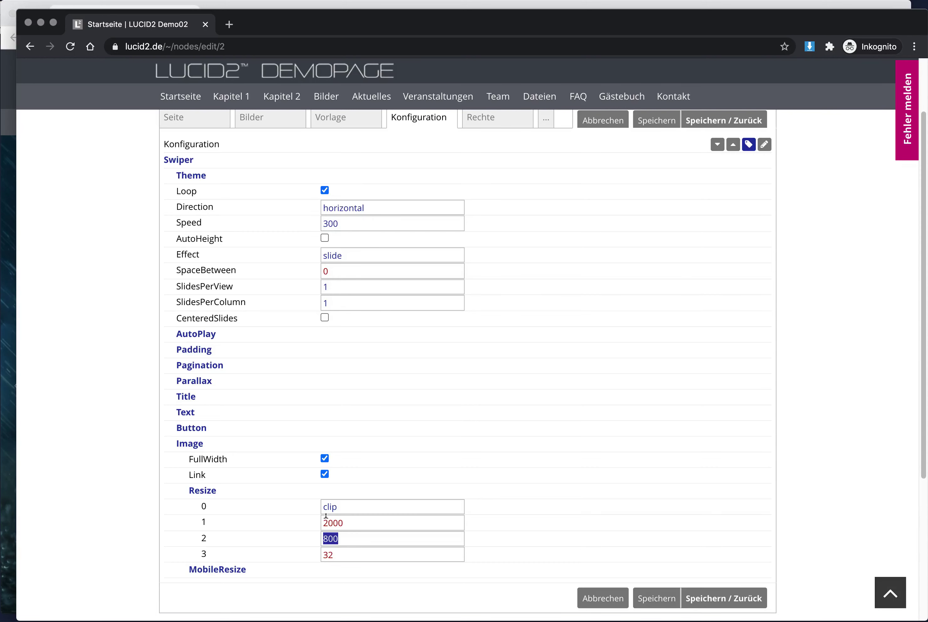
type("350")
scroll(570, 516, "down", 1)
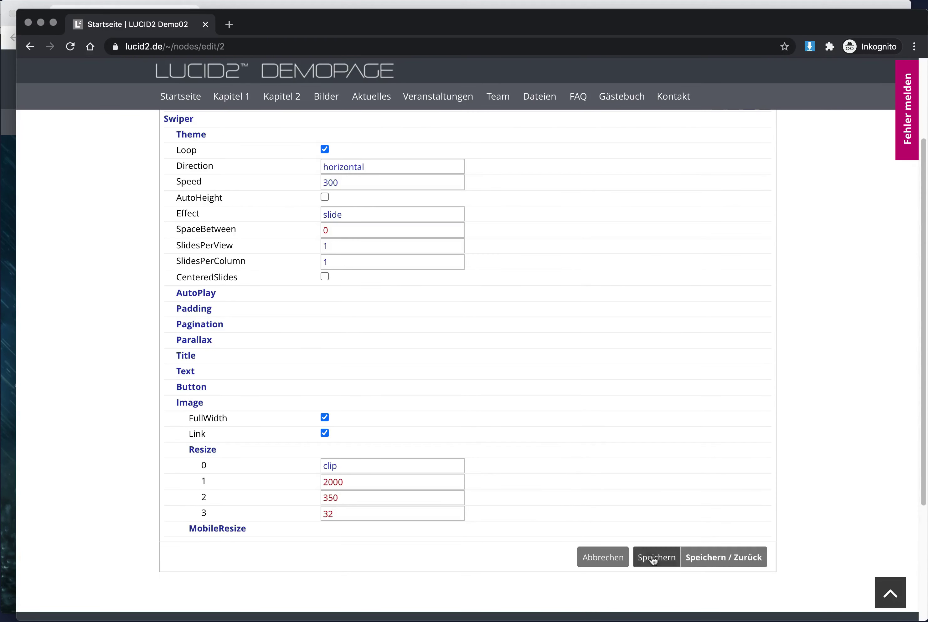
left_click(653, 559)
left_click(883, 5)
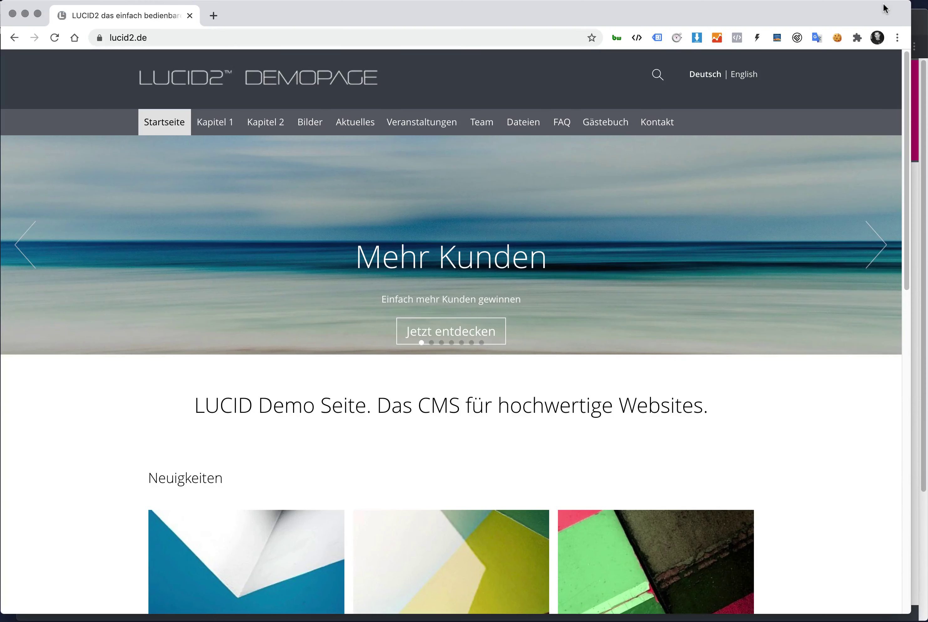
- Set entry 2 of the slider Image's Resize settings to 450 in the home page configuration
left_click(923, 16)
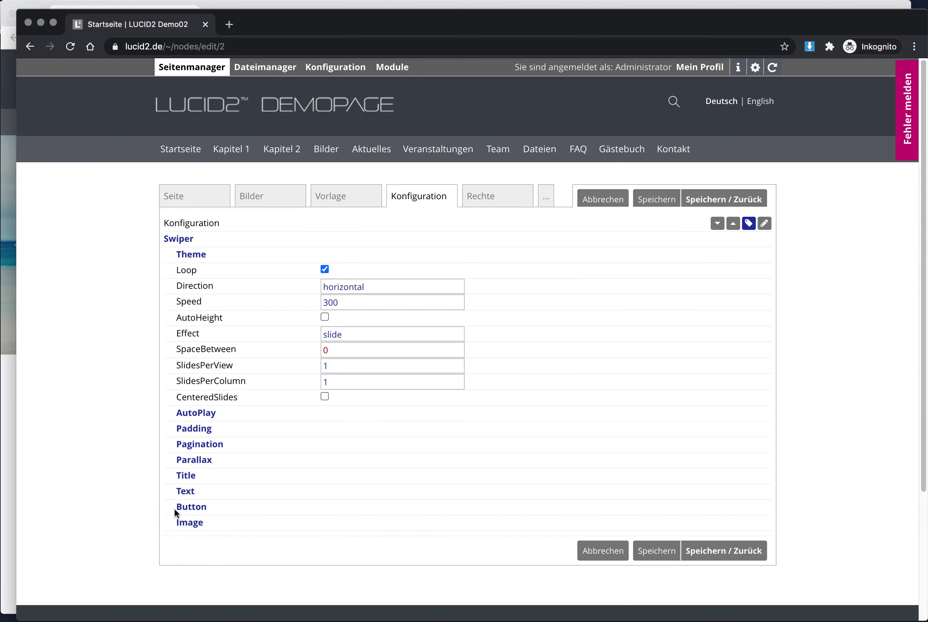
left_click(180, 524)
left_click(220, 569)
left_click(338, 587)
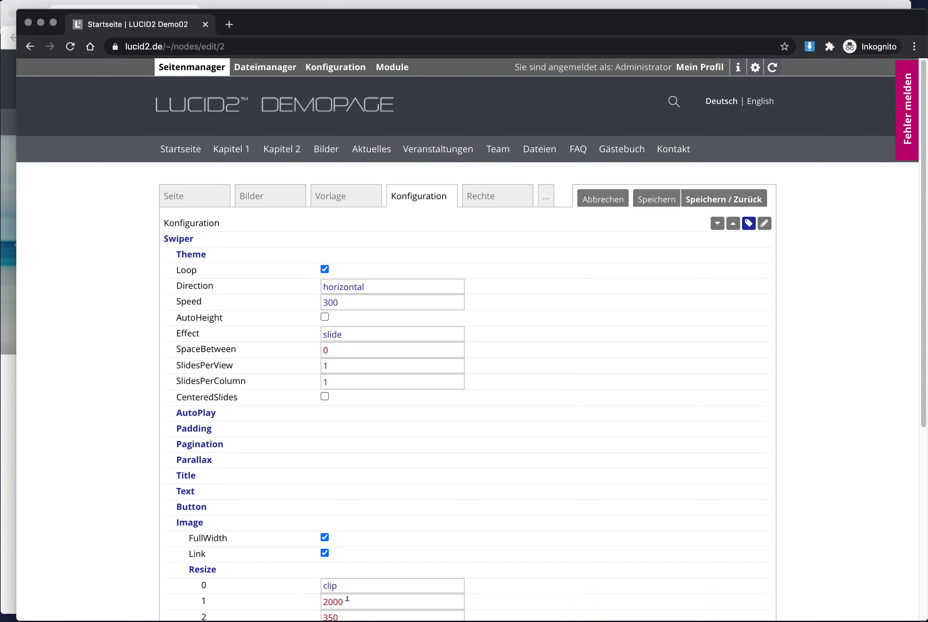
key("Tab")
key("Tab")
type("450")
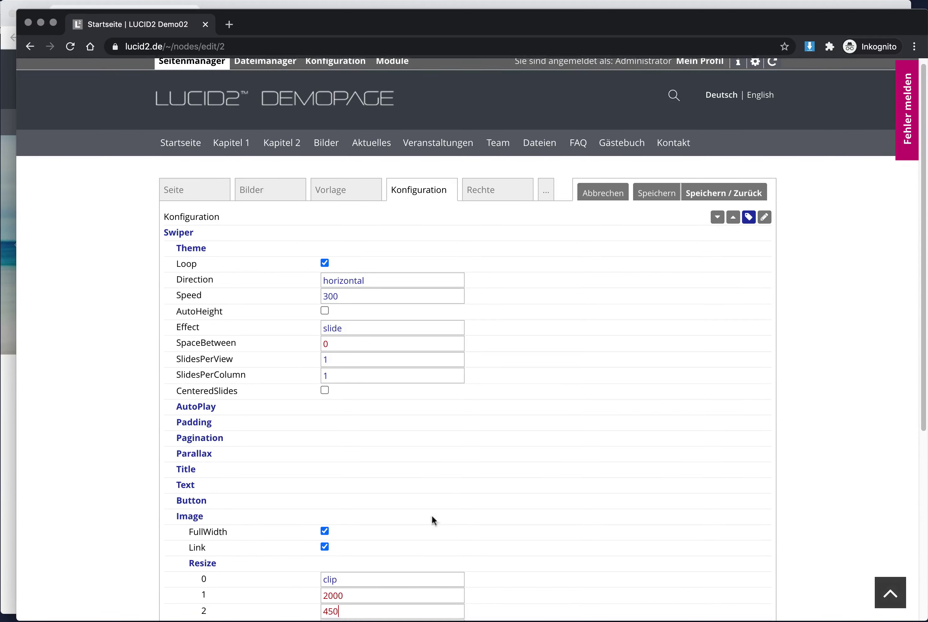
- Expand the MobileResize settings for review, save the slider configuration, and view the reloaded public home page
scroll(433, 518, "down", 5)
left_click(226, 422)
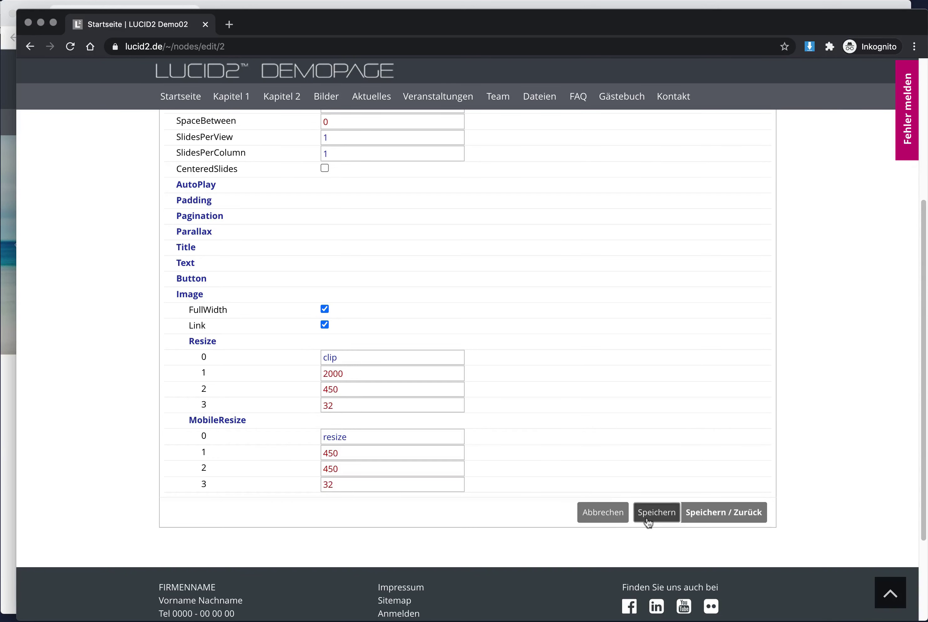
left_click(648, 519)
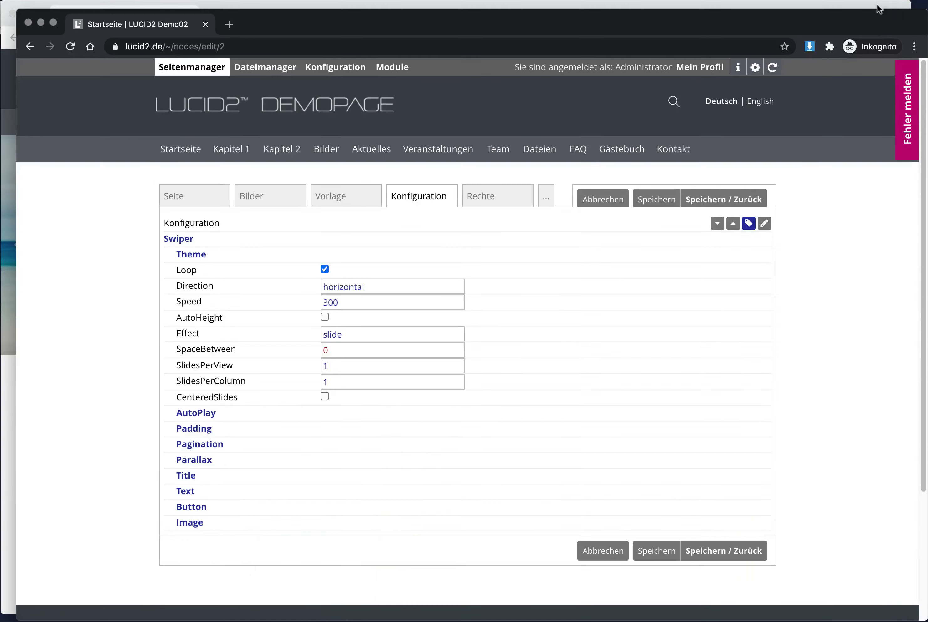
left_click(881, 4)
key("super+t")
key("super+w")
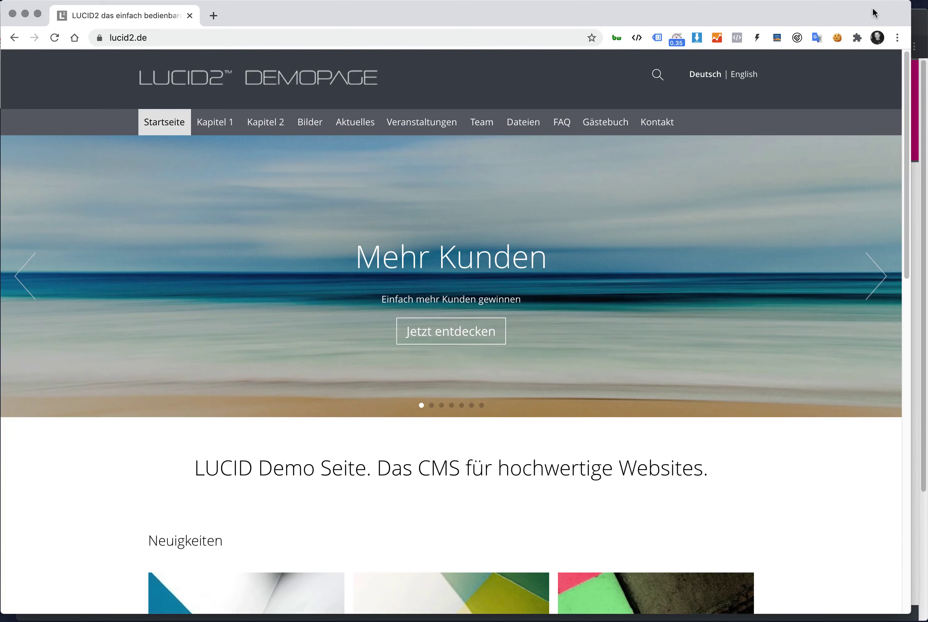
- Preview the public home page slider in the iPhone X device view, restore the desktop view, and close the developer tools
key("super+alt+i")
left_click_drag(690, 208, 702, 575)
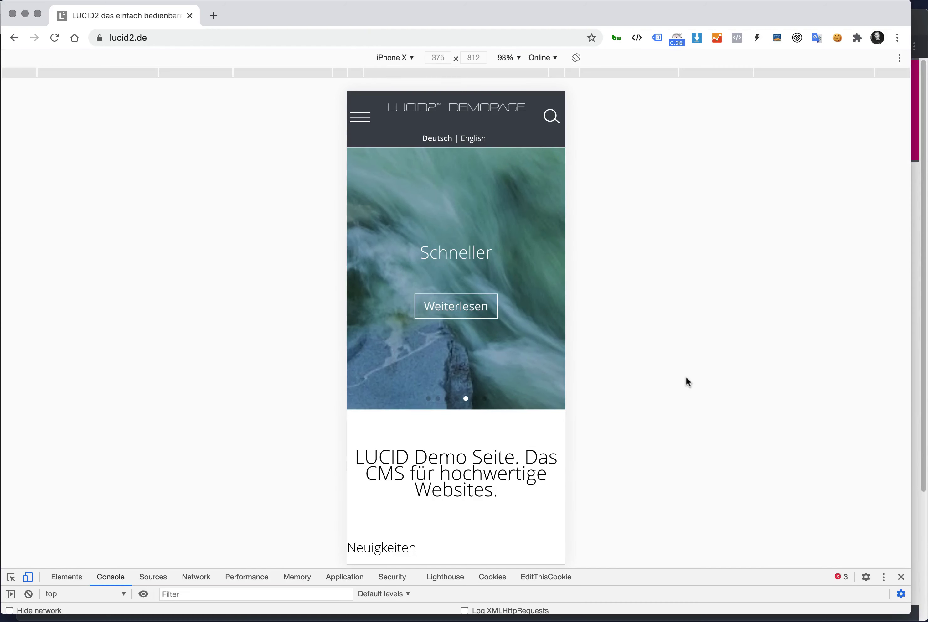
left_click(28, 577)
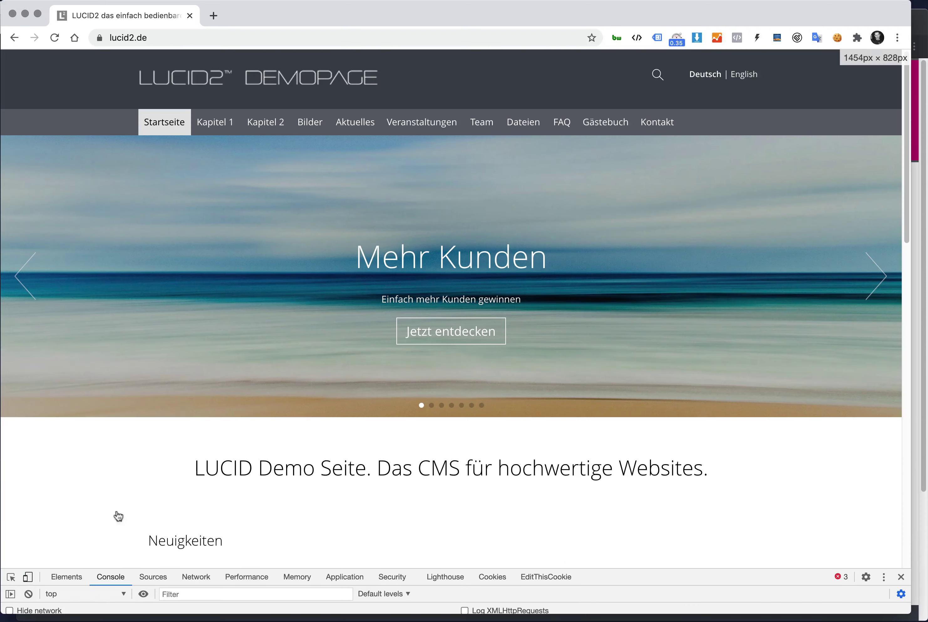
left_click(901, 576)
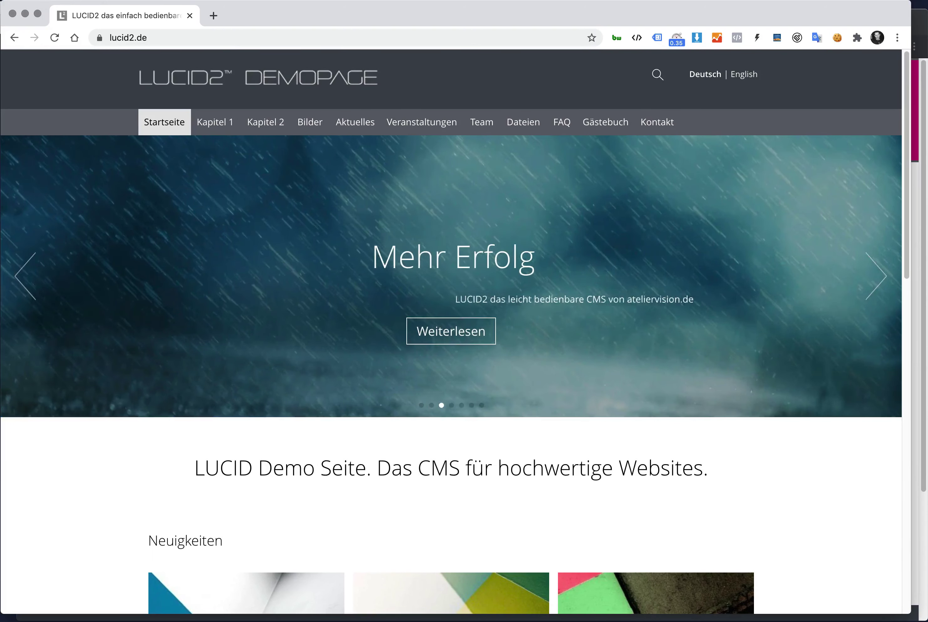
- Review the slider's Image options in the configuration, including FullWidth and Link, and return to the public home page
left_click(912, 47)
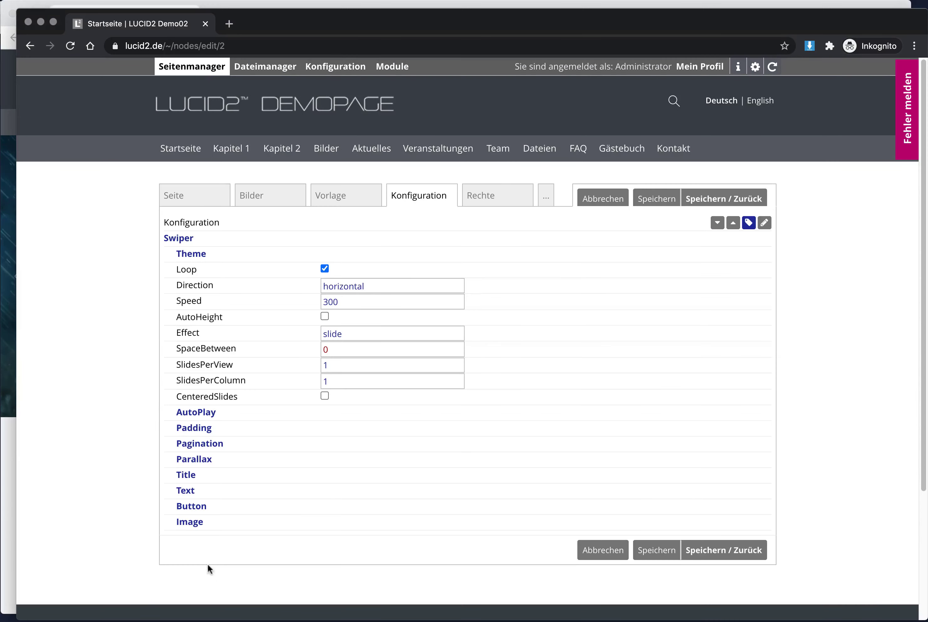
left_click(192, 523)
scroll(208, 581, "down", 1)
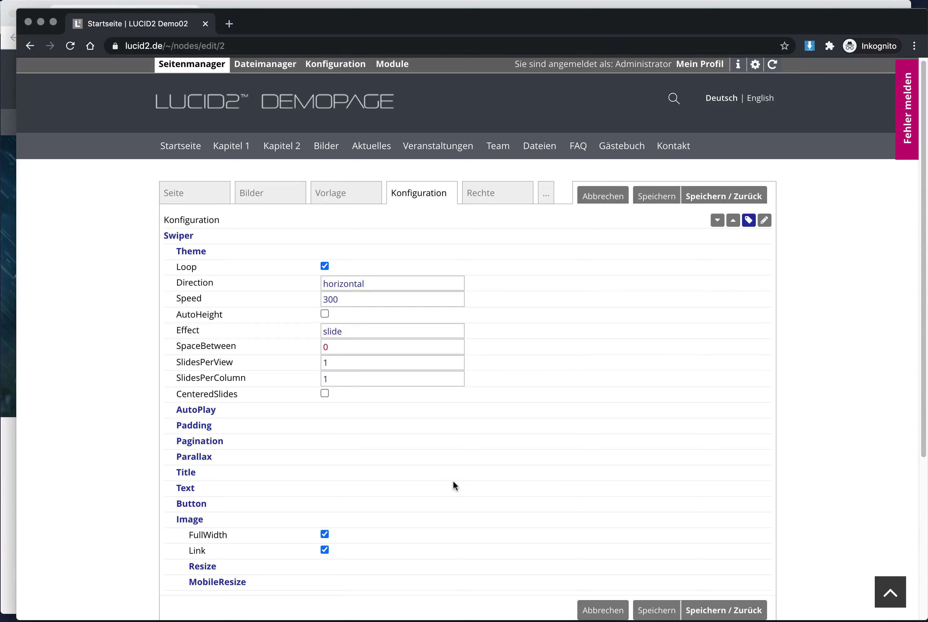
left_click(343, 4)
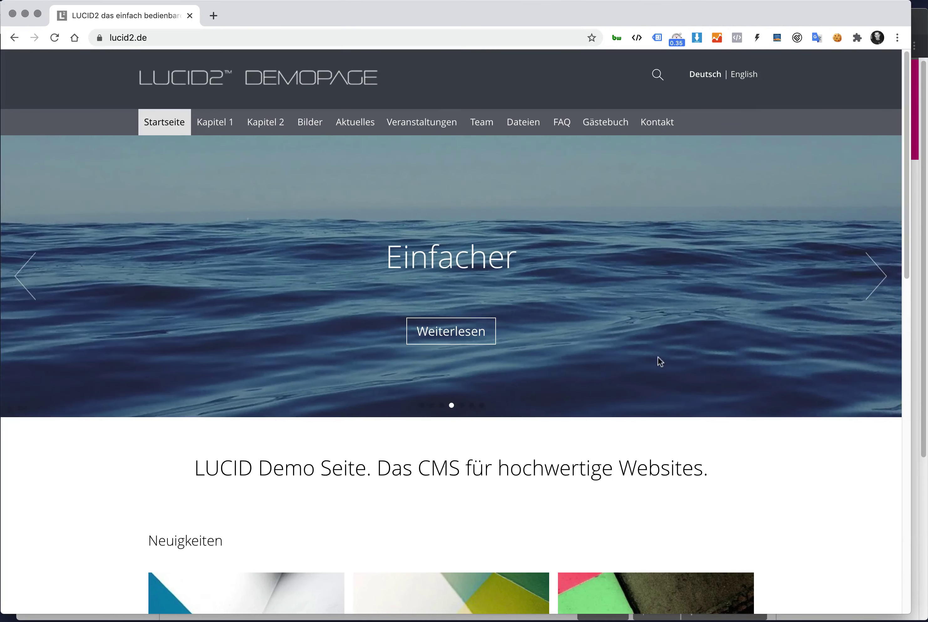